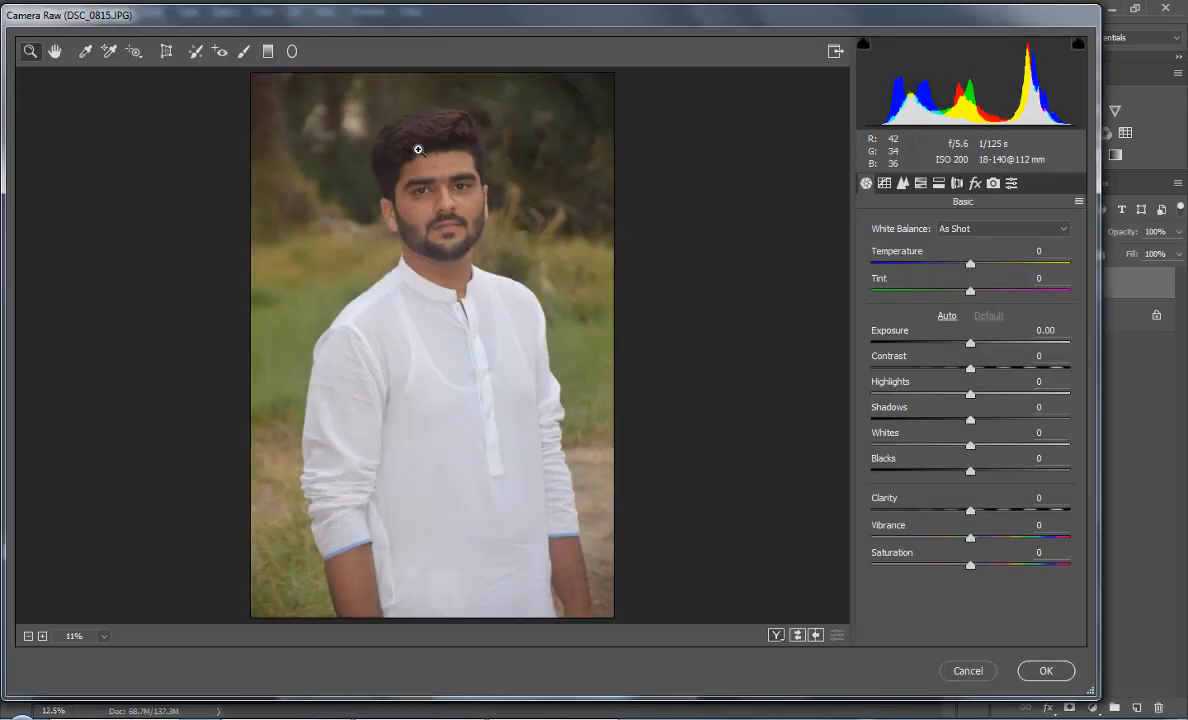
- Raise the portrait's Whites to +64 and brighten its Shadows in the Camera Raw basic adjustments
left_click(416, 151)
left_click(517, 224)
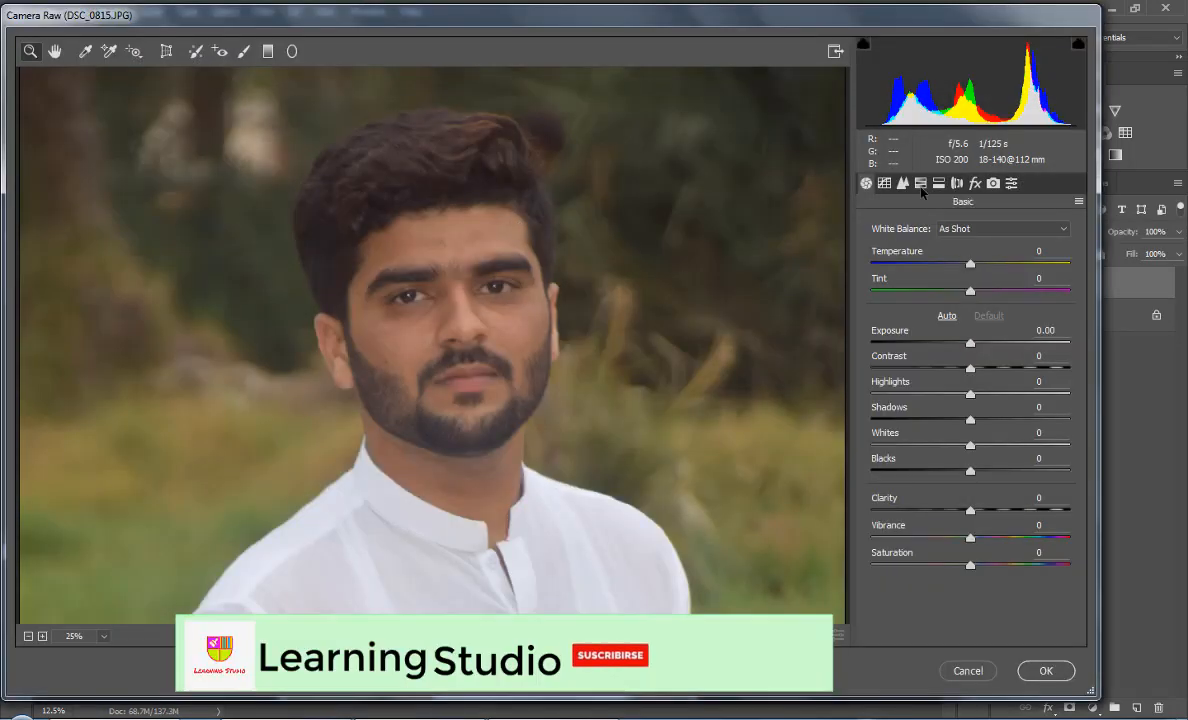
key("ctrl+0")
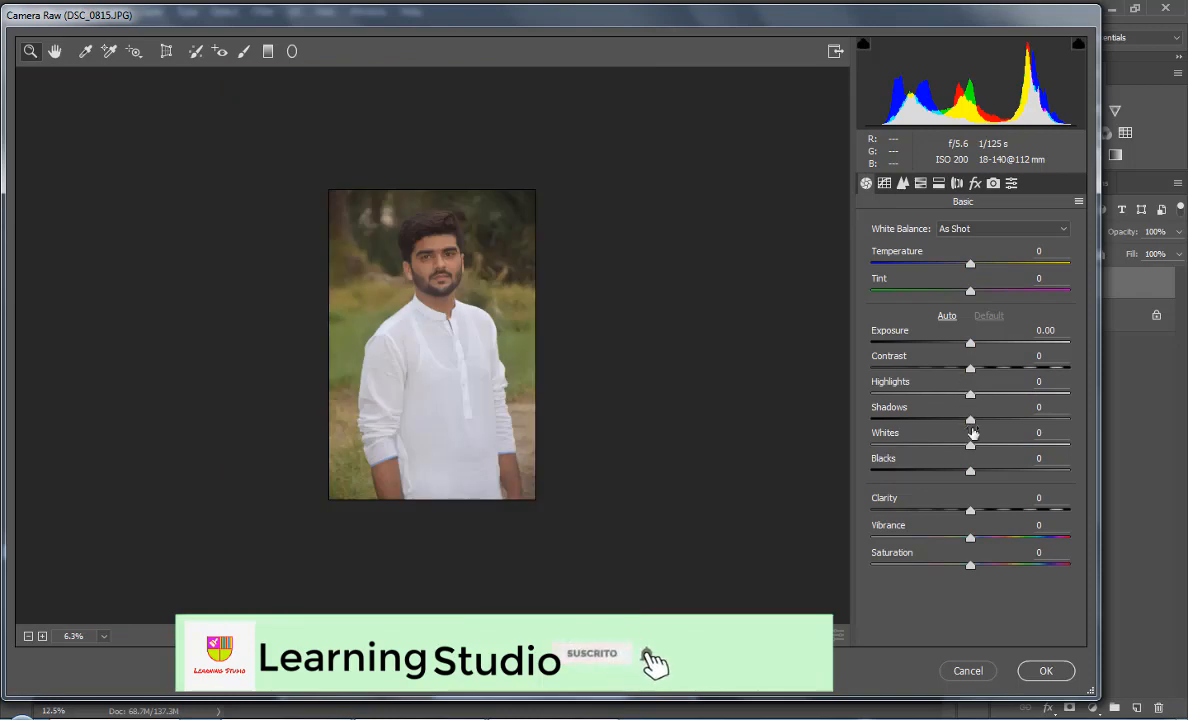
left_click_drag(970, 444, 1034, 444)
key("ctrl+plus")
key("ctrl+plus")
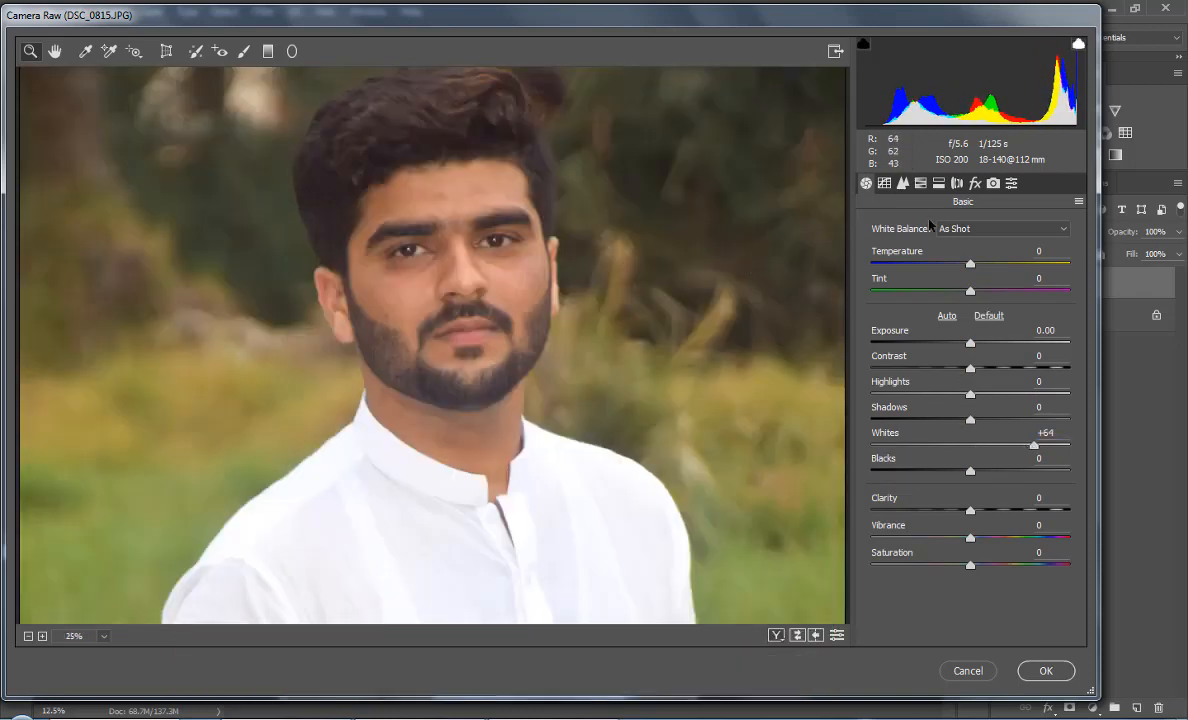
left_click_drag(968, 394, 1021, 425)
- Raise the Oranges luminance to lighten the skin and apply the Camera Raw adjustments
left_click(920, 183)
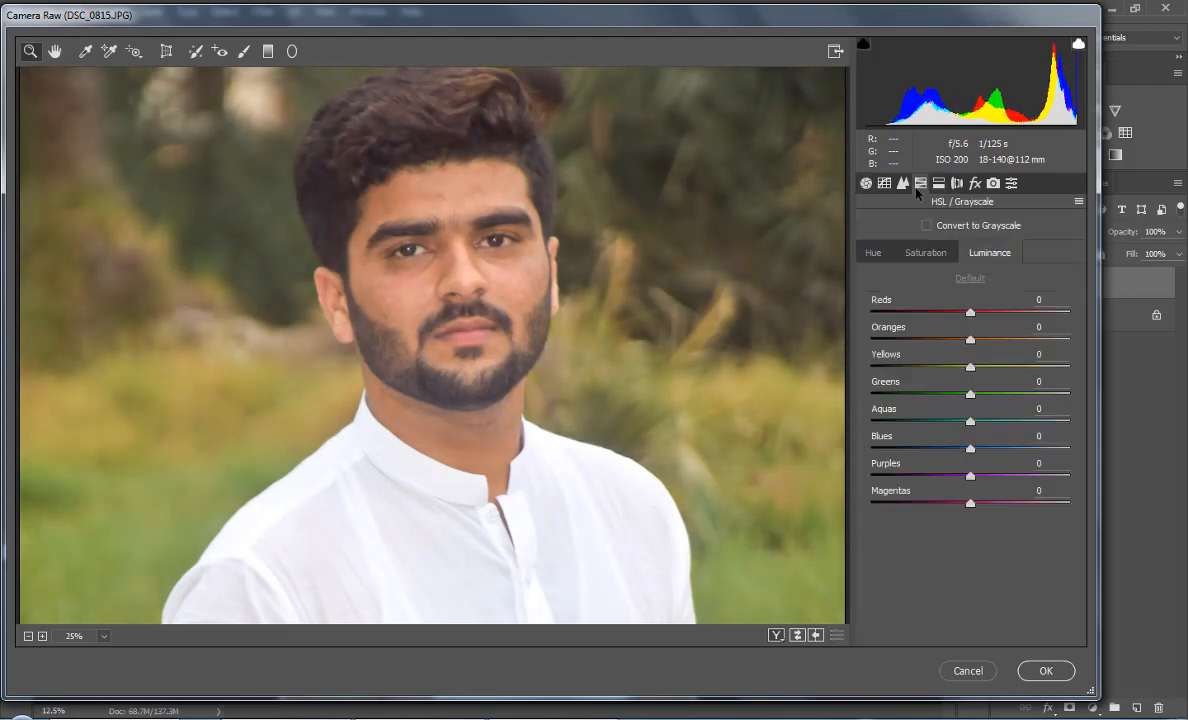
left_click(970, 340)
left_click(990, 256)
left_click_drag(970, 340, 1000, 340)
left_click(1046, 670)
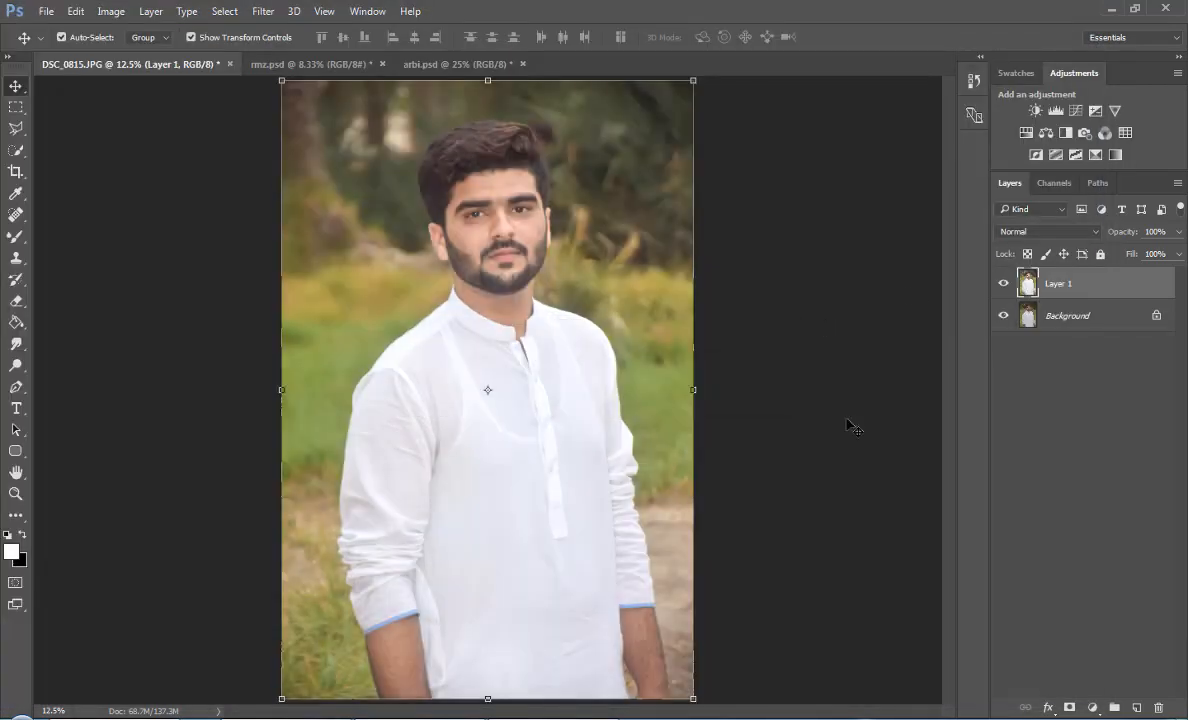
- Stamp the visible image onto a new layer and remove the forehead blemishes with the Spot Healing Brush
key("m")
key("ctrl+plus")
key("ctrl+plus")
left_click_drag(949, 357, 950, 278)
key("ctrl+plus")
key("ctrl+plus")
key("ctrl+shift+n")
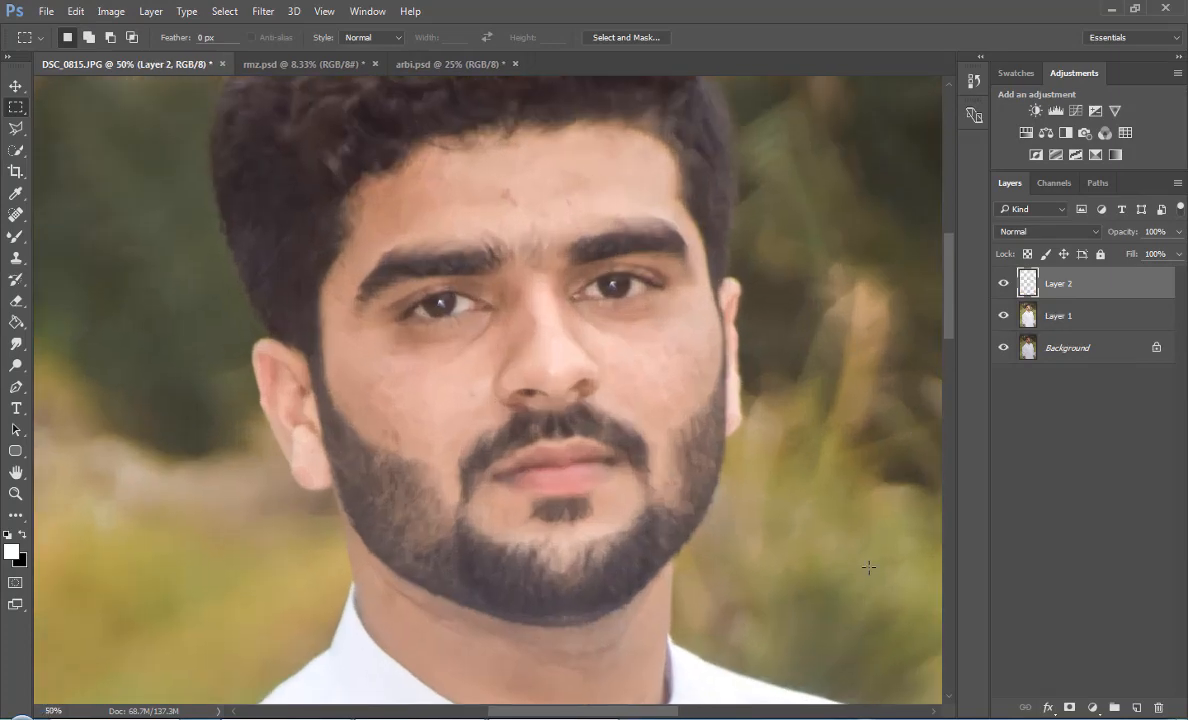
left_click(16, 215)
left_click(505, 198)
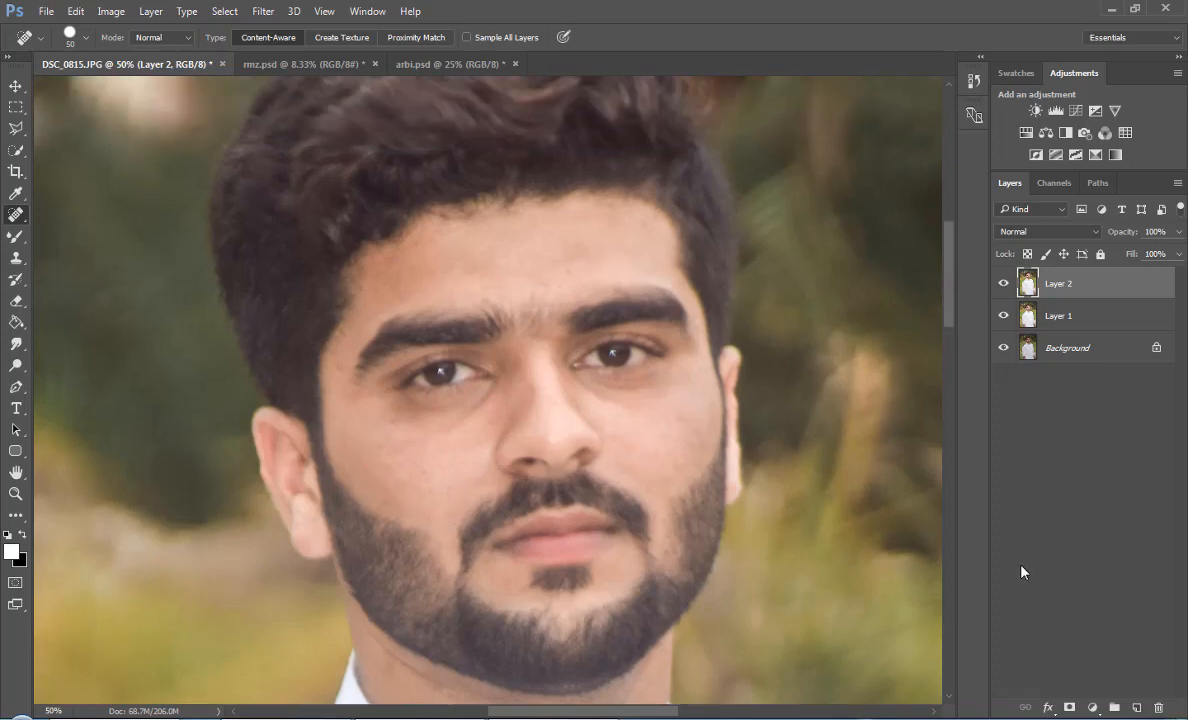
- Stamp all visible layers onto another new layer above the healed one
left_click_drag(950, 288, 950, 254)
key("ctrl+shift+alt+n")
key("ctrl+shift+alt+e")
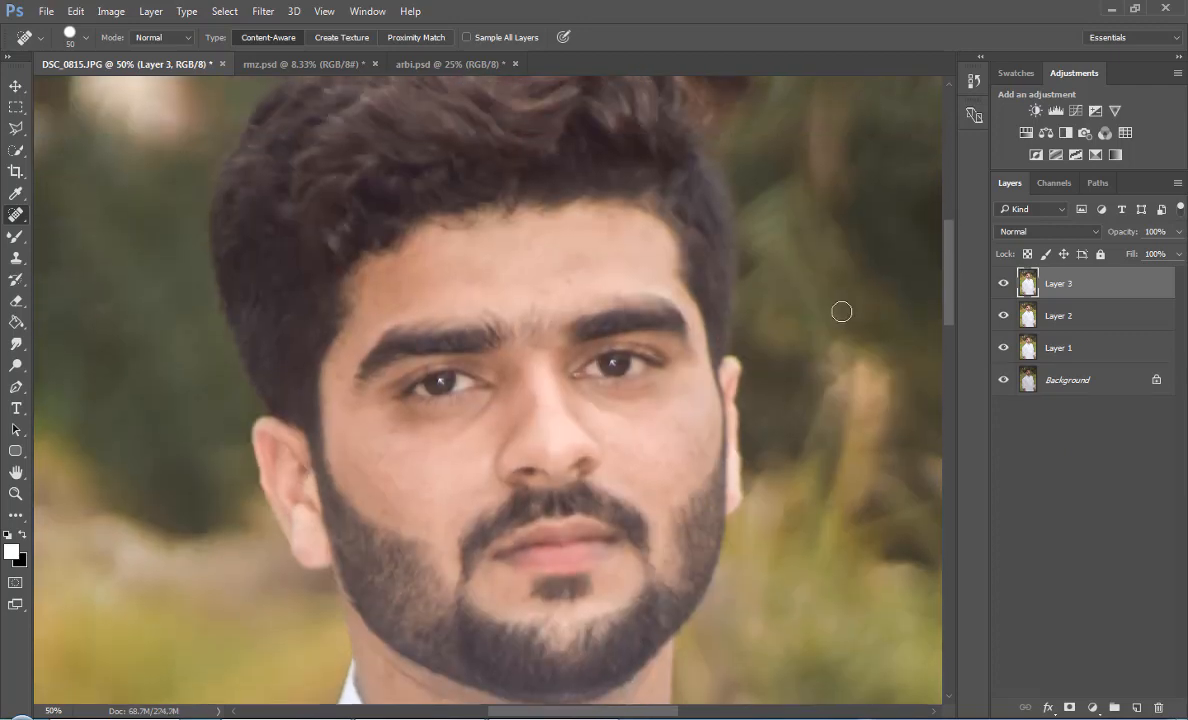
- Smooth the skin of the cheek on the photo's right side using the Mixer Brush at size 125
key("ctrl+plus")
left_click(15, 236)
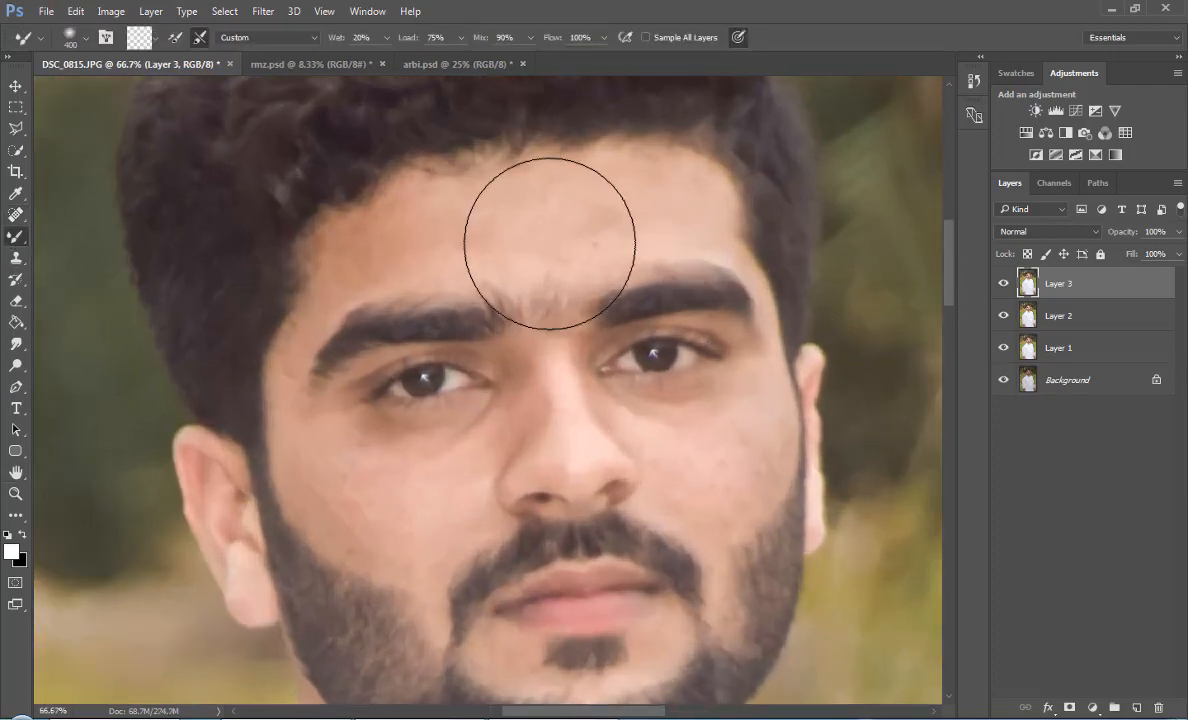
key("bracketleft")
key("bracketleft")
key("bracketleft")
key("bracketleft")
key("bracketleft")
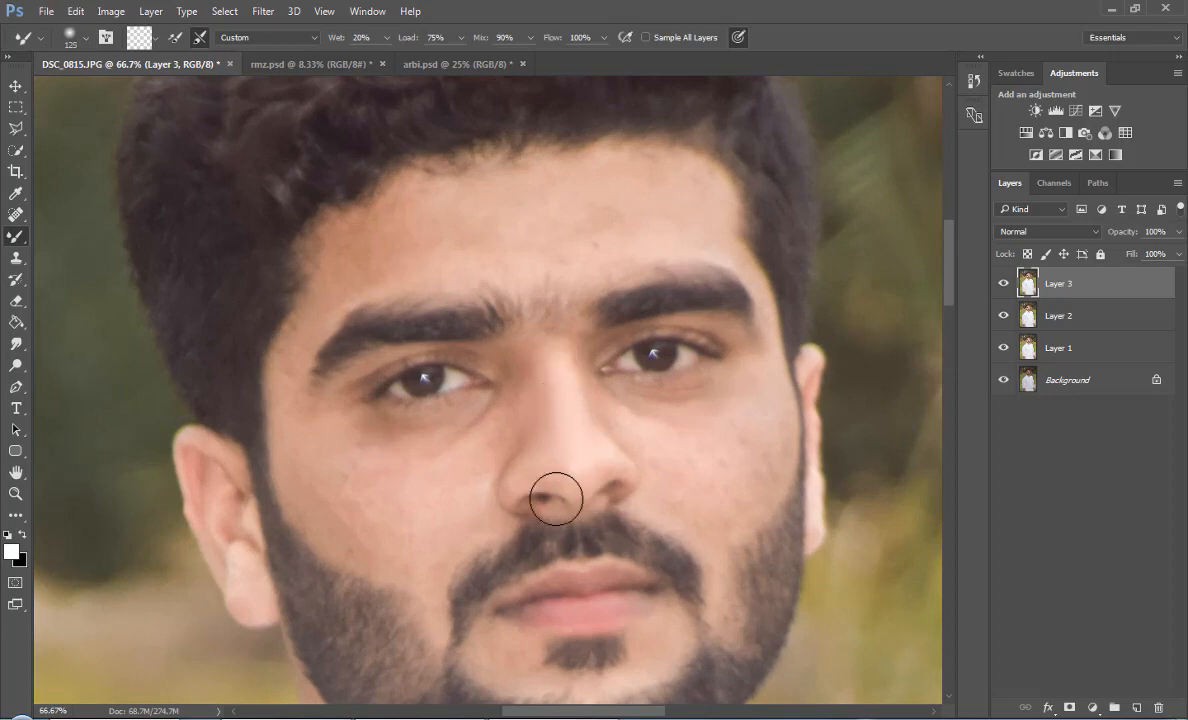
key("bracketleft")
key("bracketleft")
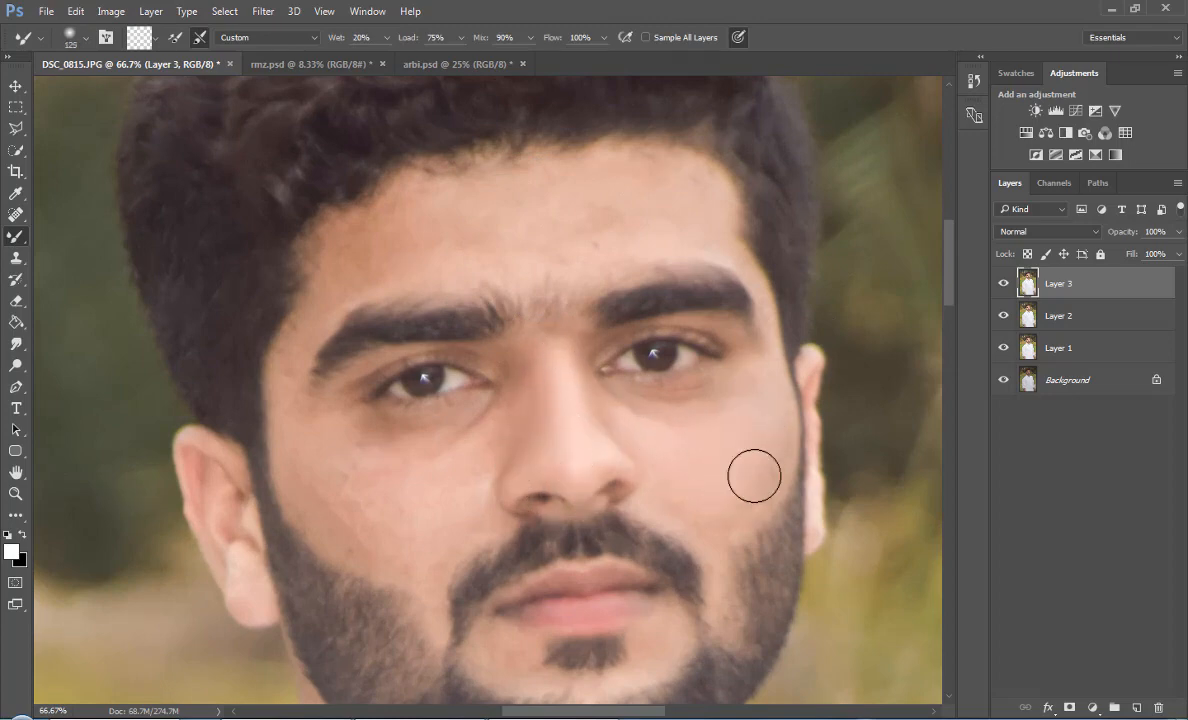
- Blend the skin under the right-side eye and along the nose using the Mixer Brush at size 80
key("ctrl+plus")
scroll(534, 395, "right", 3)
key("bracketleft")
key("bracketleft")
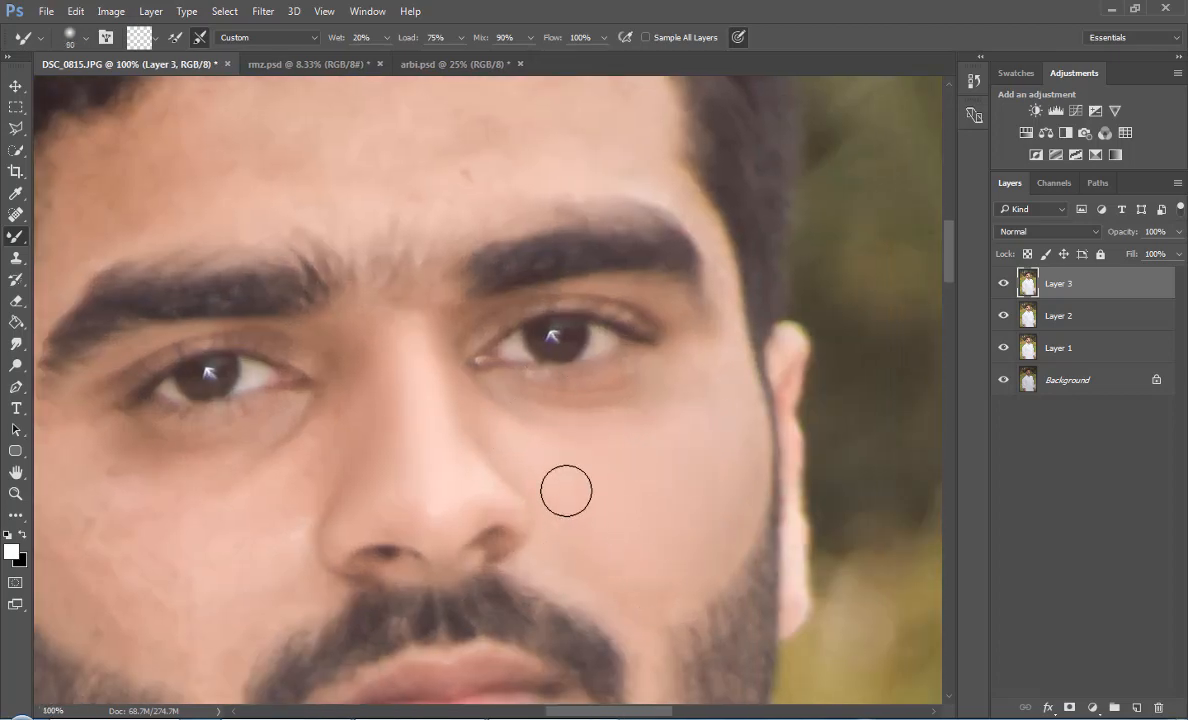
- Smooth the forehead skin above the eyebrows using the Mixer Brush at sizes 70 to 90
scroll(949, 268, "up", 3)
key("bracketleft")
key("bracketleft")
key("bracketleft")
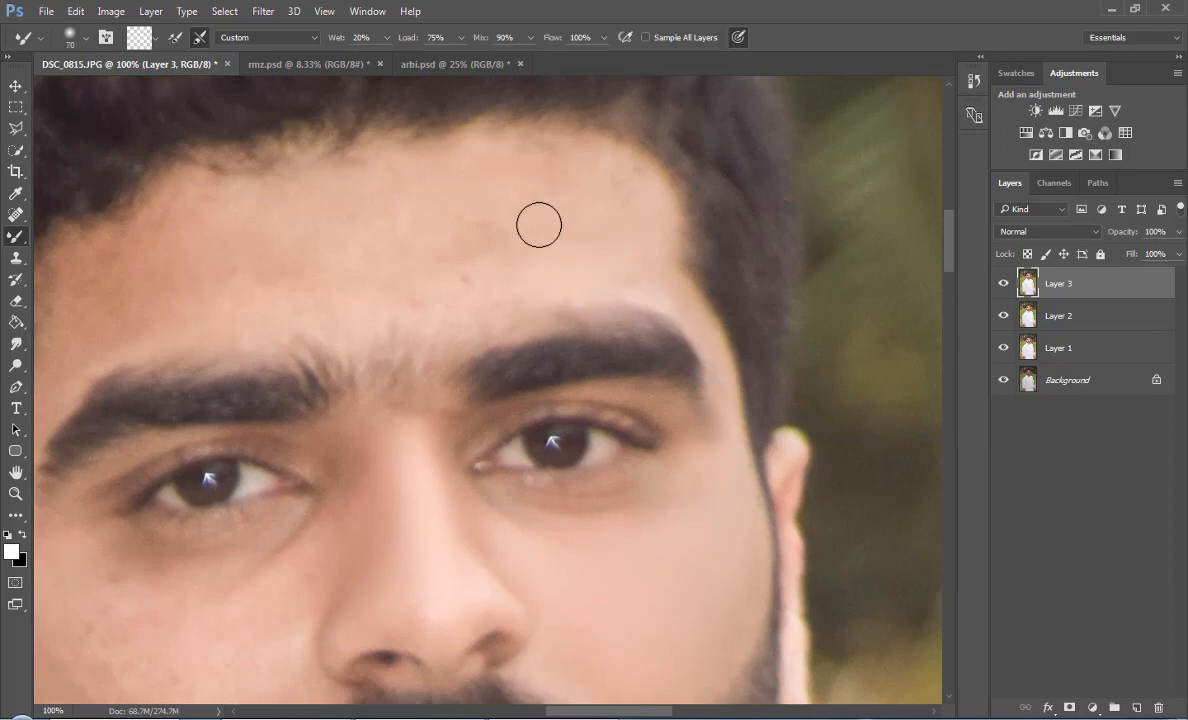
key("bracketright")
key("bracketright")
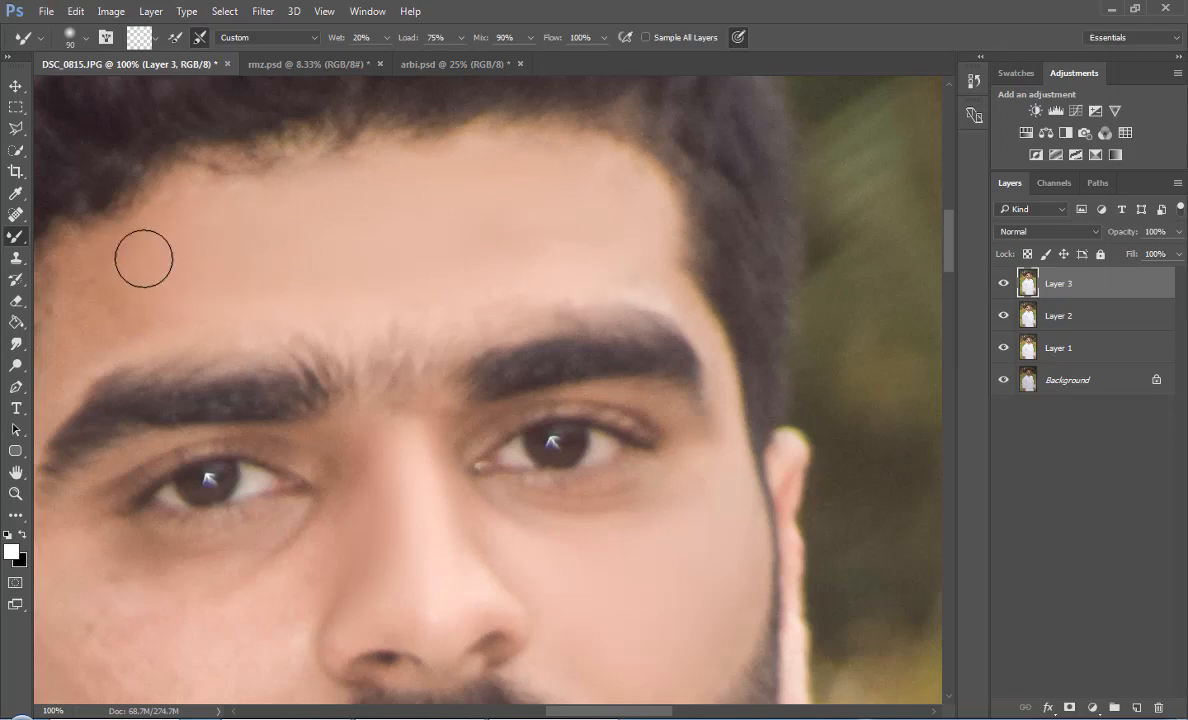
- Smooth the forehead edge, temple and upper cheek on the photo's left side using the Mixer Brush at sizes 70 to 90
scroll(365, 277, "left", 5)
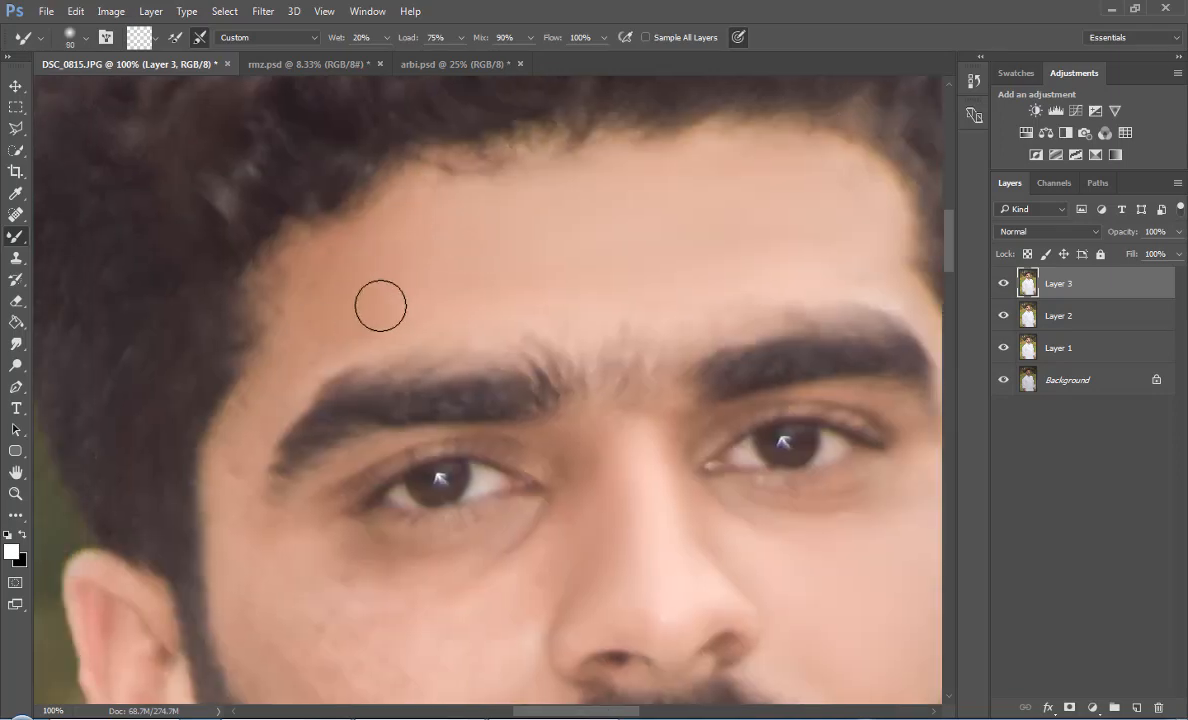
key("bracketleft")
key("bracketleft")
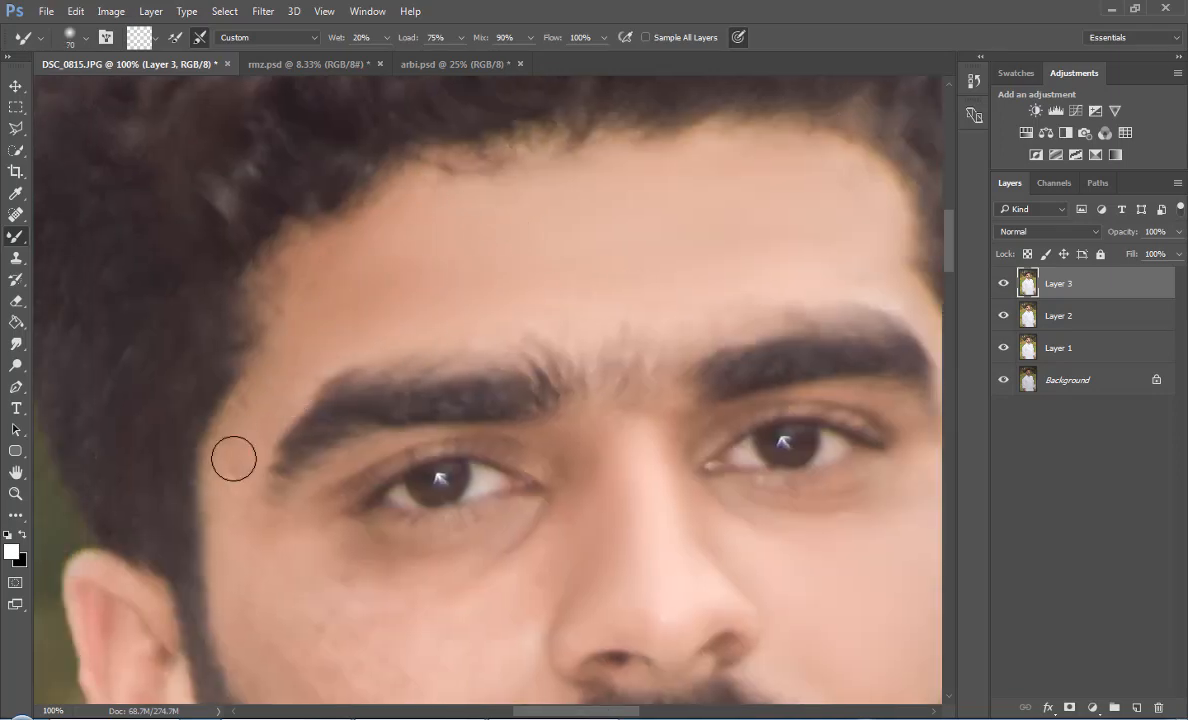
key("bracketright")
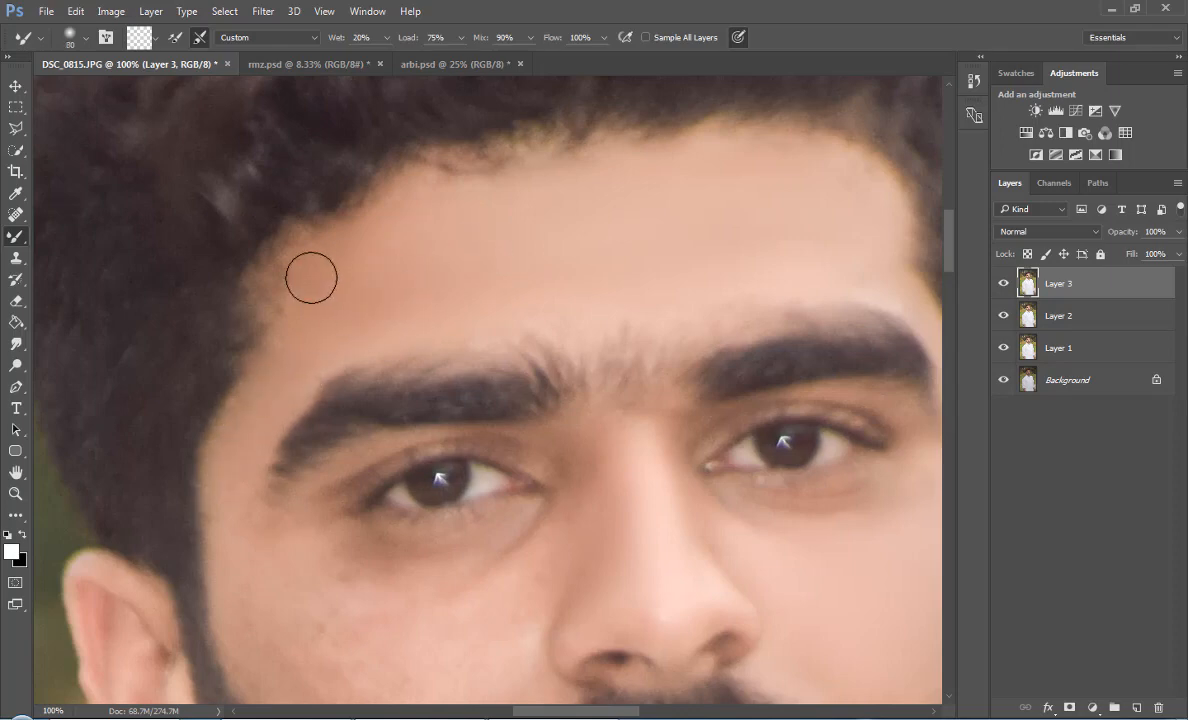
key("bracketright")
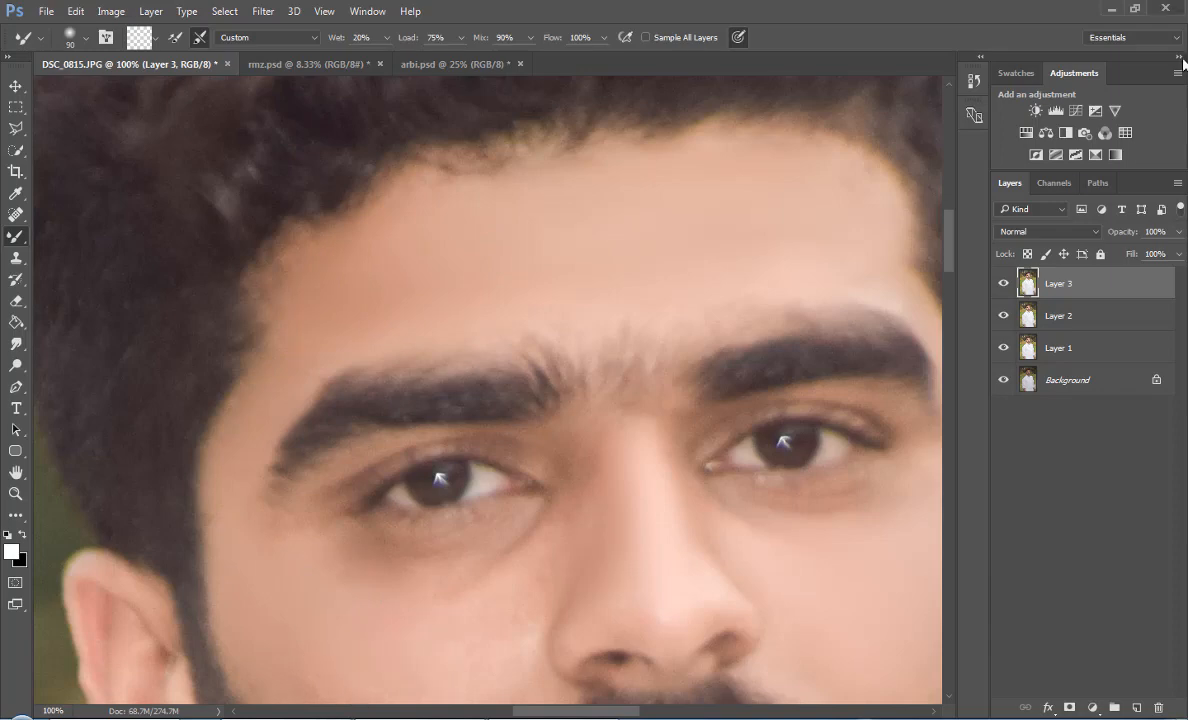
- Smooth the lower cheek and the skin around the mouth and chin using the Mixer Brush at sizes 60 to 70
scroll(488, 390, "down", 5)
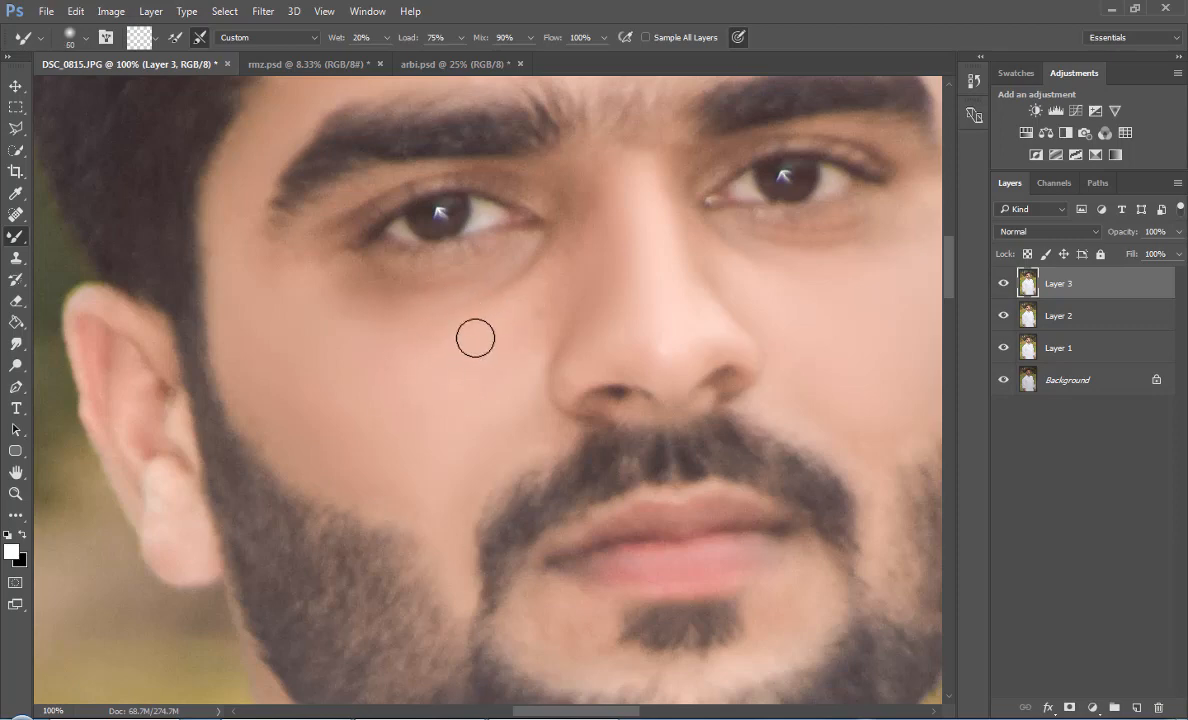
scroll(478, 430, "down", 5)
scroll(559, 413, "up", 2)
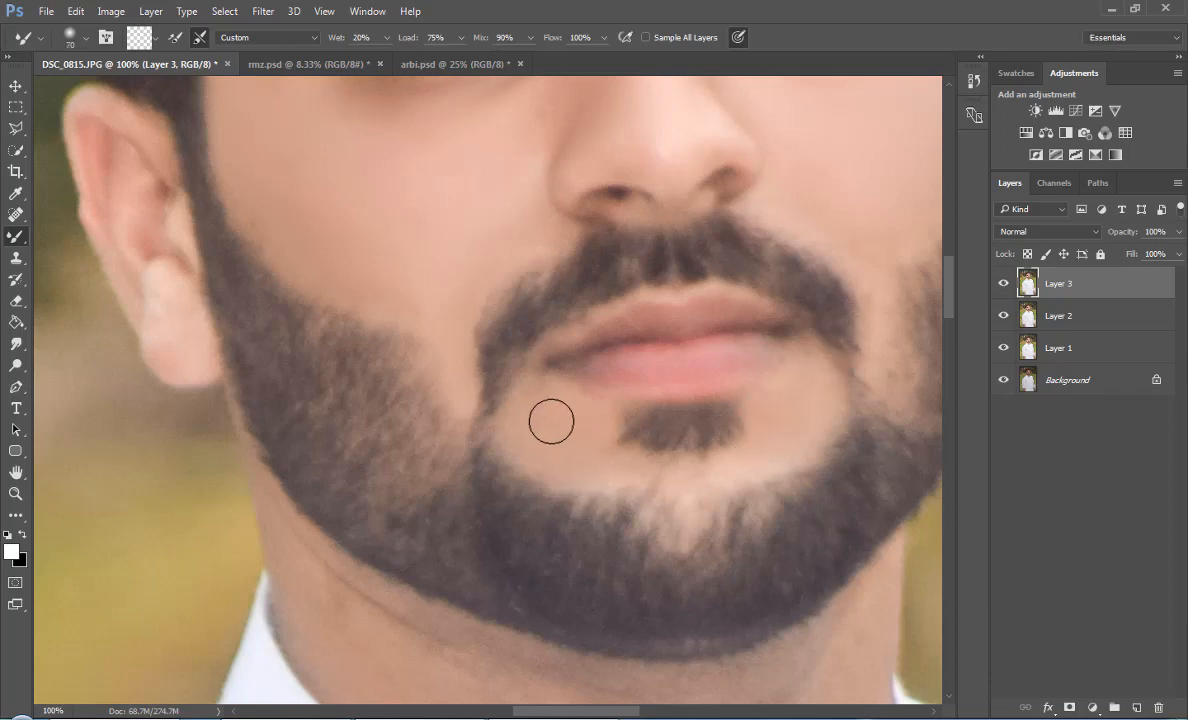
- Refine the cheek skin along the beard edge using the Mixer Brush at size 45 and compare with Layer 3 hidden
key("ctrl+minus")
key("ctrl+minus")
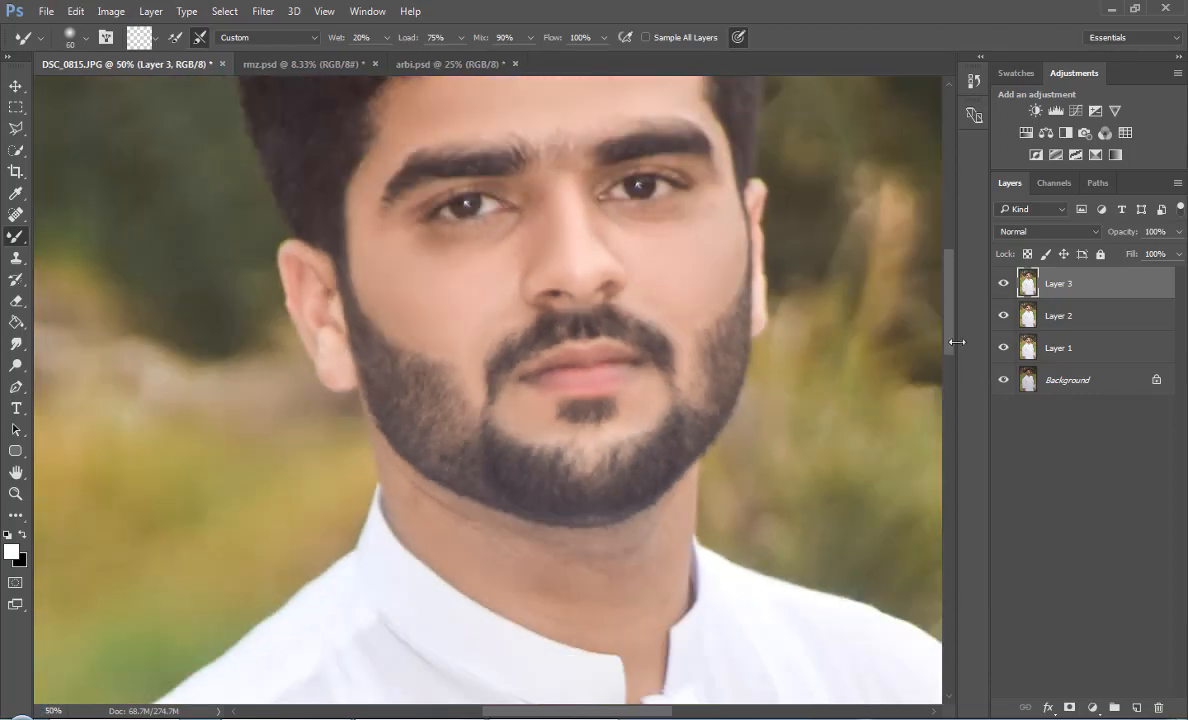
scroll(957, 336, "up", 3)
scroll(953, 329, "down", 2)
key("ctrl+plus")
key("ctrl+plus")
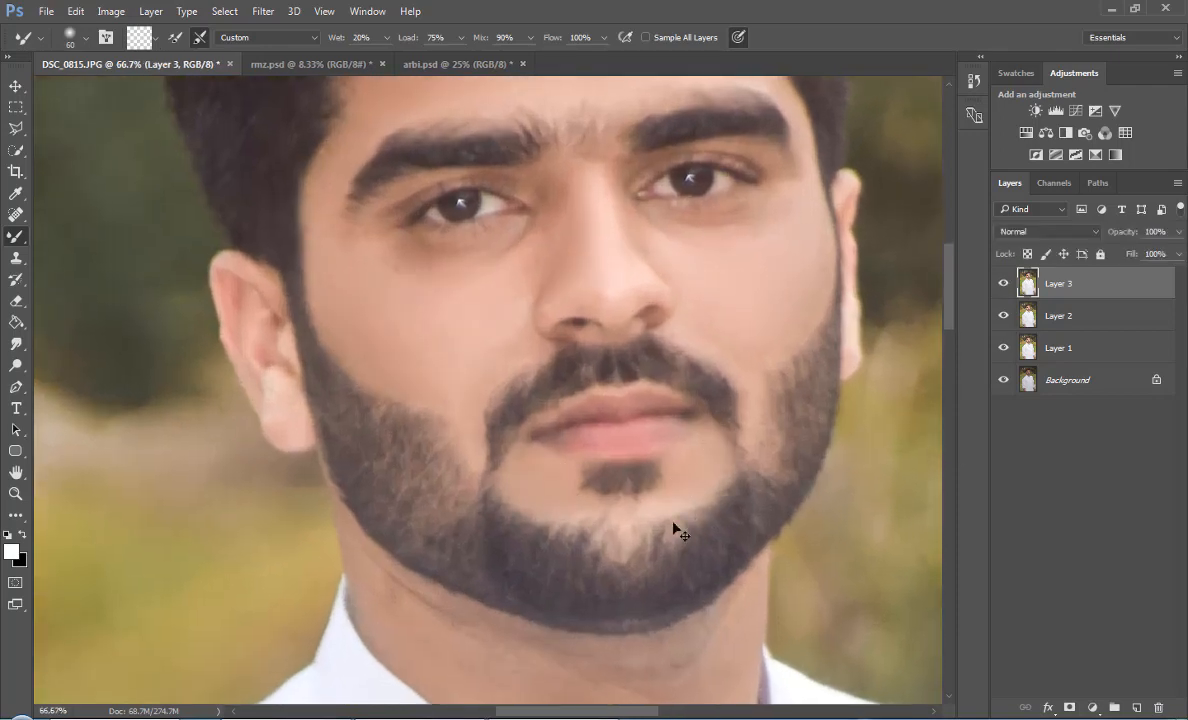
key("ctrl+plus")
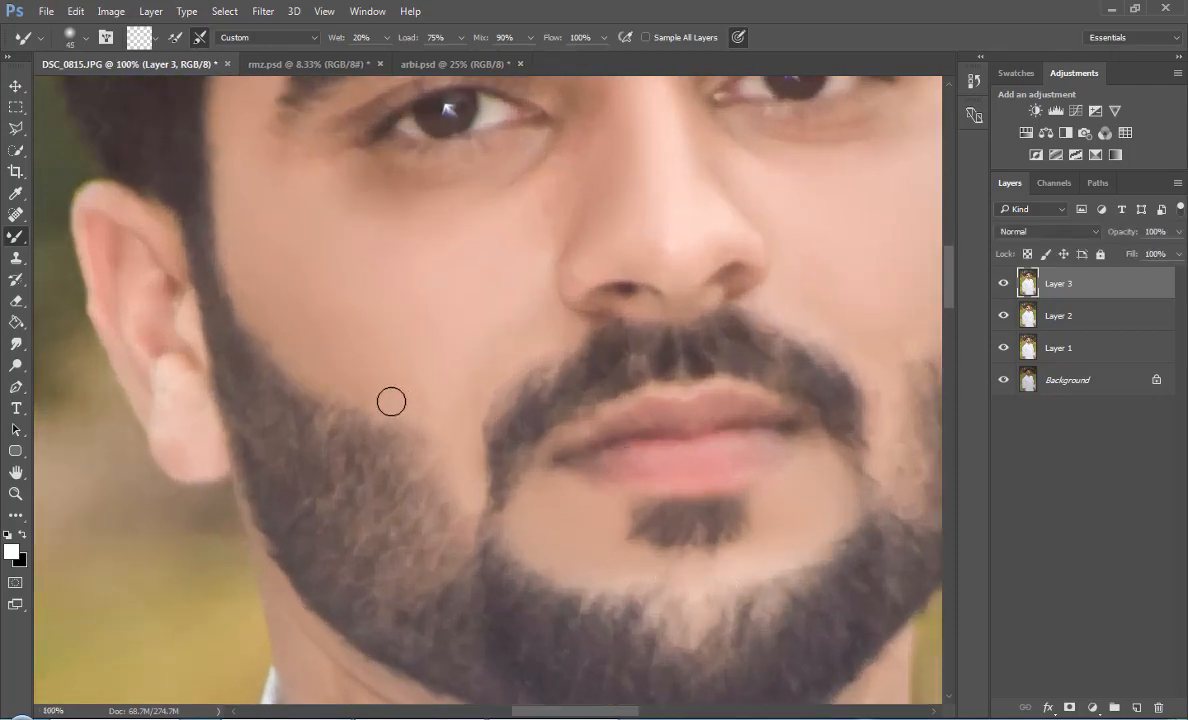
key("ctrl+minus")
key("ctrl+minus")
key("ctrl+minus")
left_click(1003, 285)
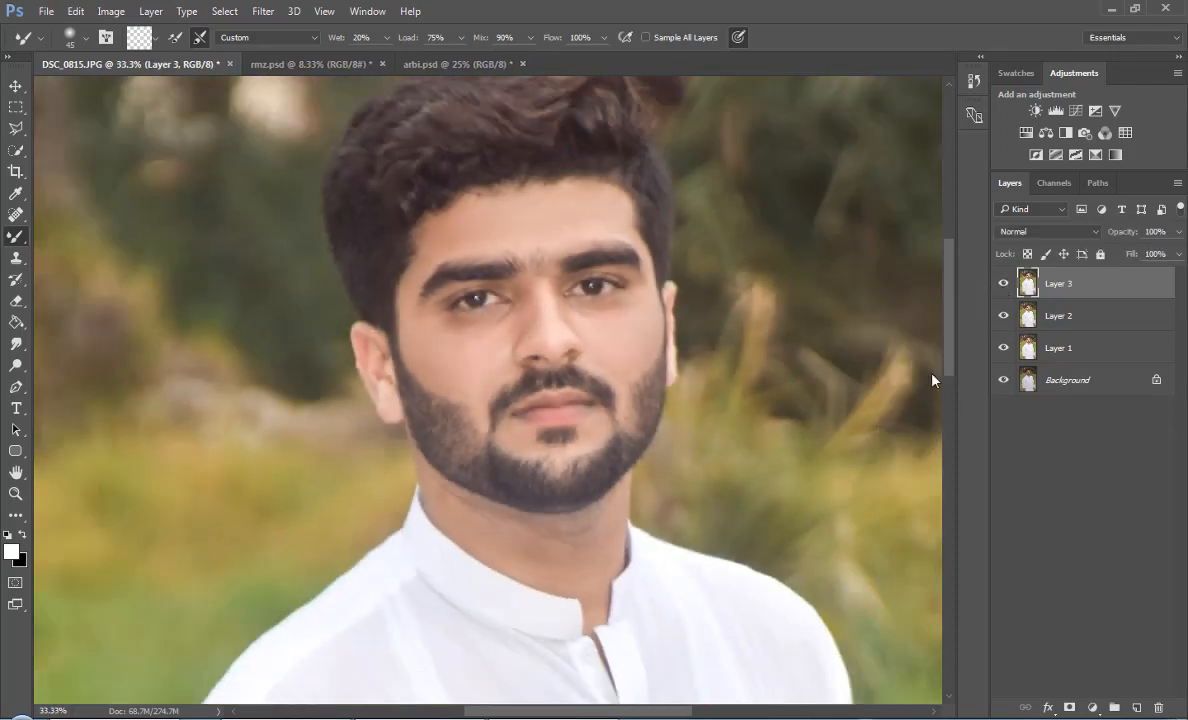
- Smooth the neck skin between the beard and the collar using the Mixer Brush at sizes 80 to 90
key("ctrl+plus")
key("ctrl+plus")
left_click_drag(949, 282, 949, 308)
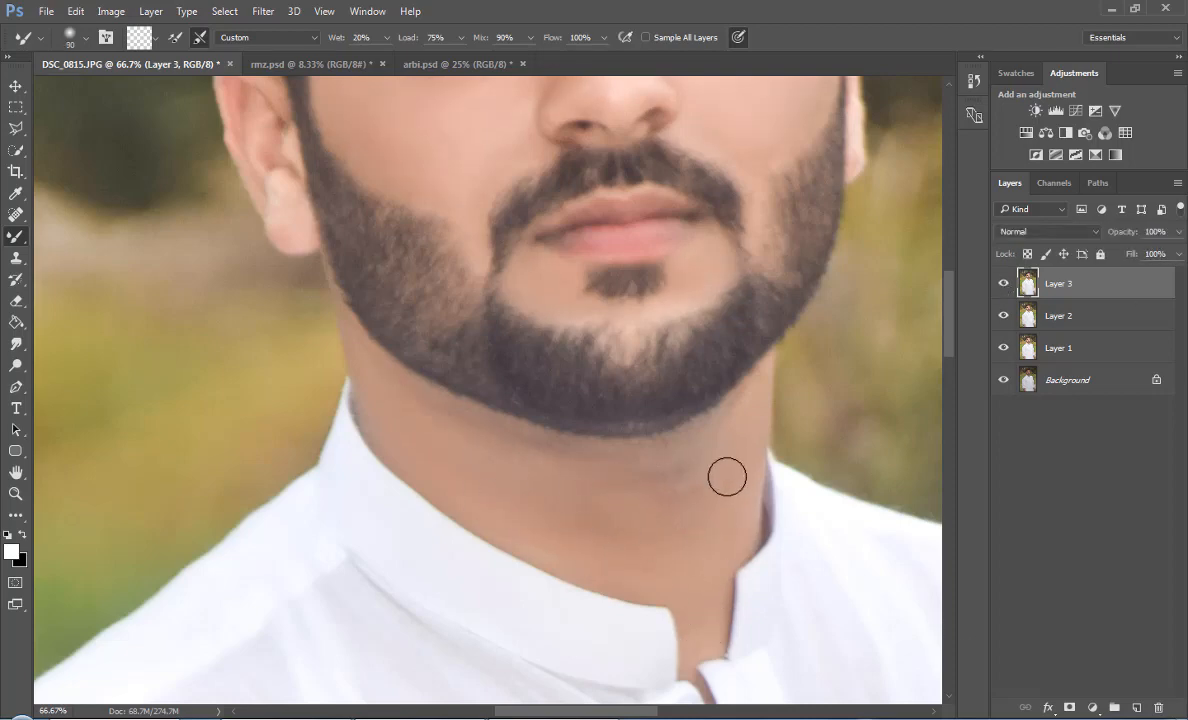
key("ctrl+minus")
key("ctrl+minus")
key("ctrl+minus")
key("ctrl+minus")
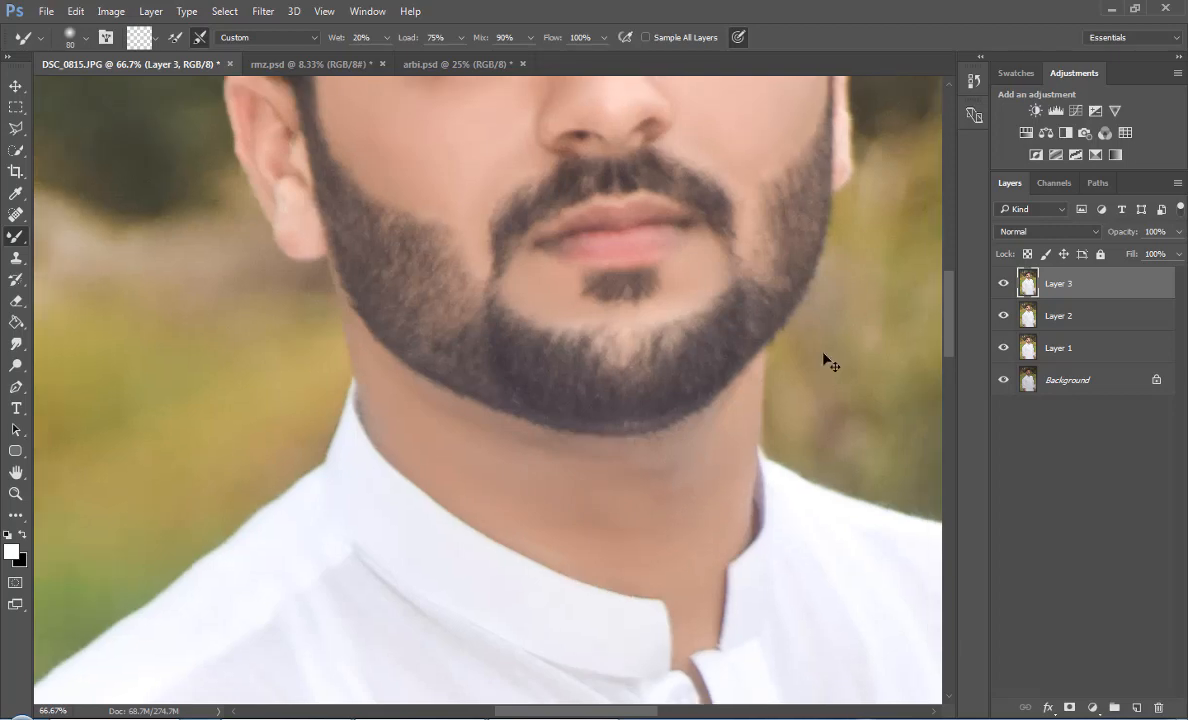
- Reselect Layer 3 and touch up the cheek beside the nose using the Mixer Brush at size 70
key("ctrl+plus")
key("ctrl+plus")
key("ctrl+plus")
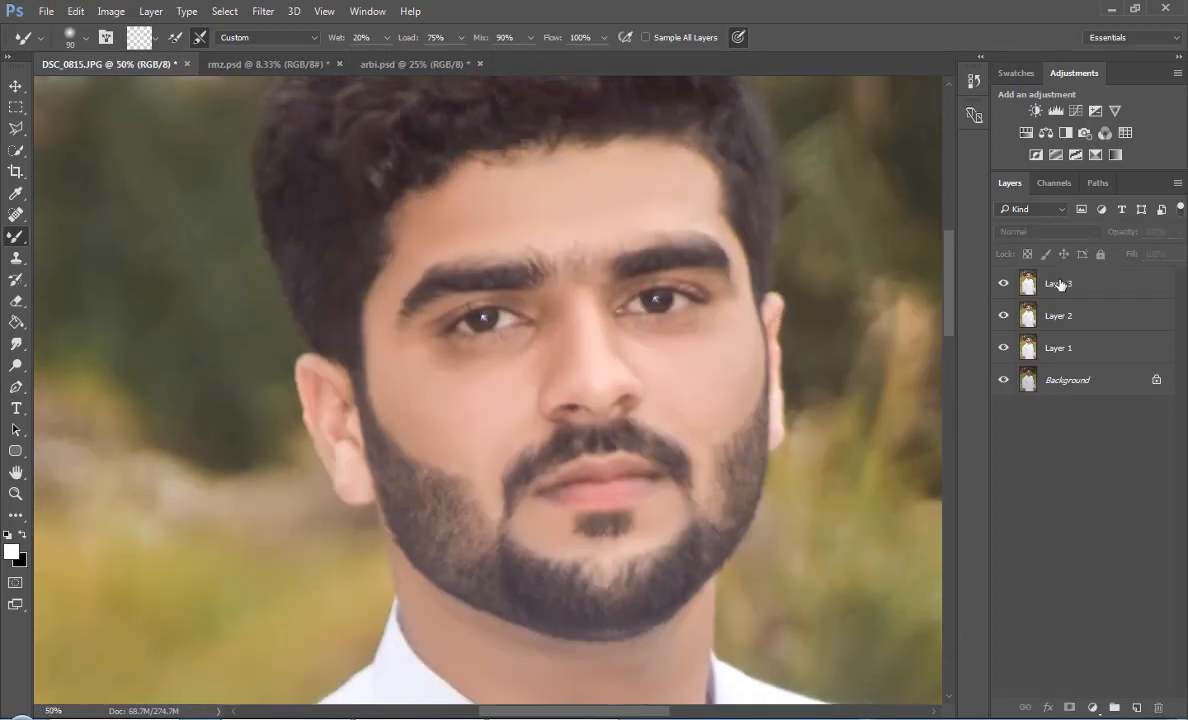
left_click(1060, 284)
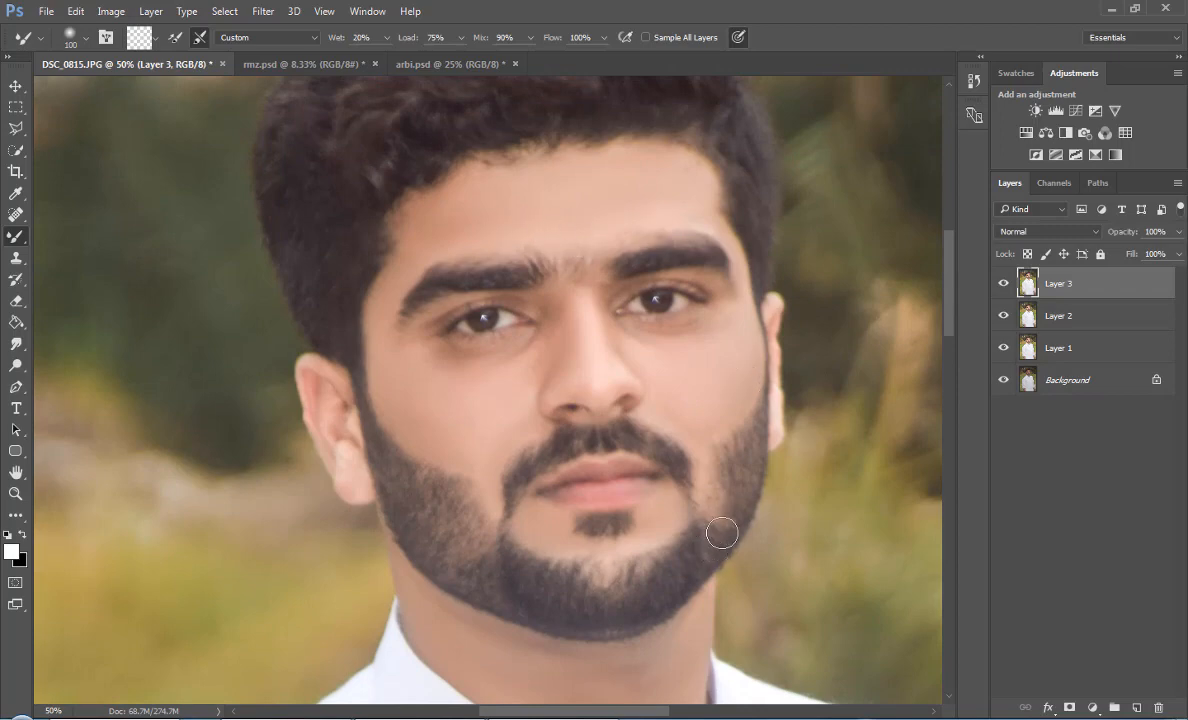
key("ctrl+plus")
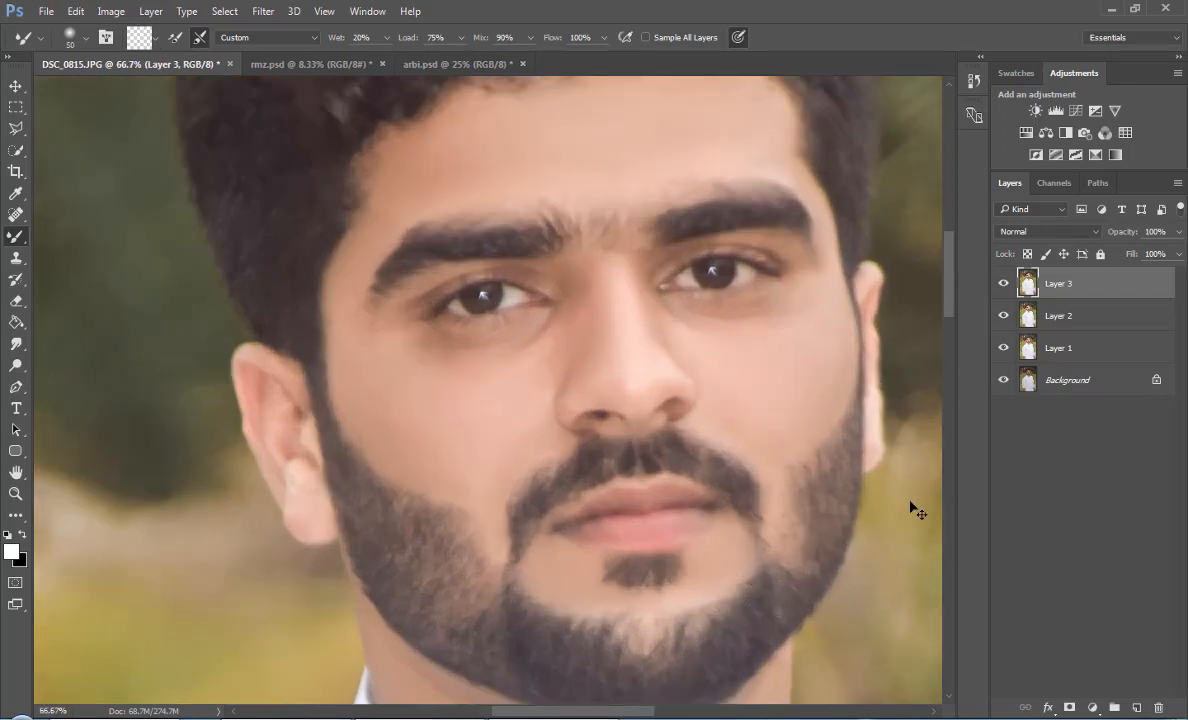
key("ctrl+minus")
key("ctrl+plus")
key("ctrl+plus")
key("ctrl+plus")
key("ctrl+minus")
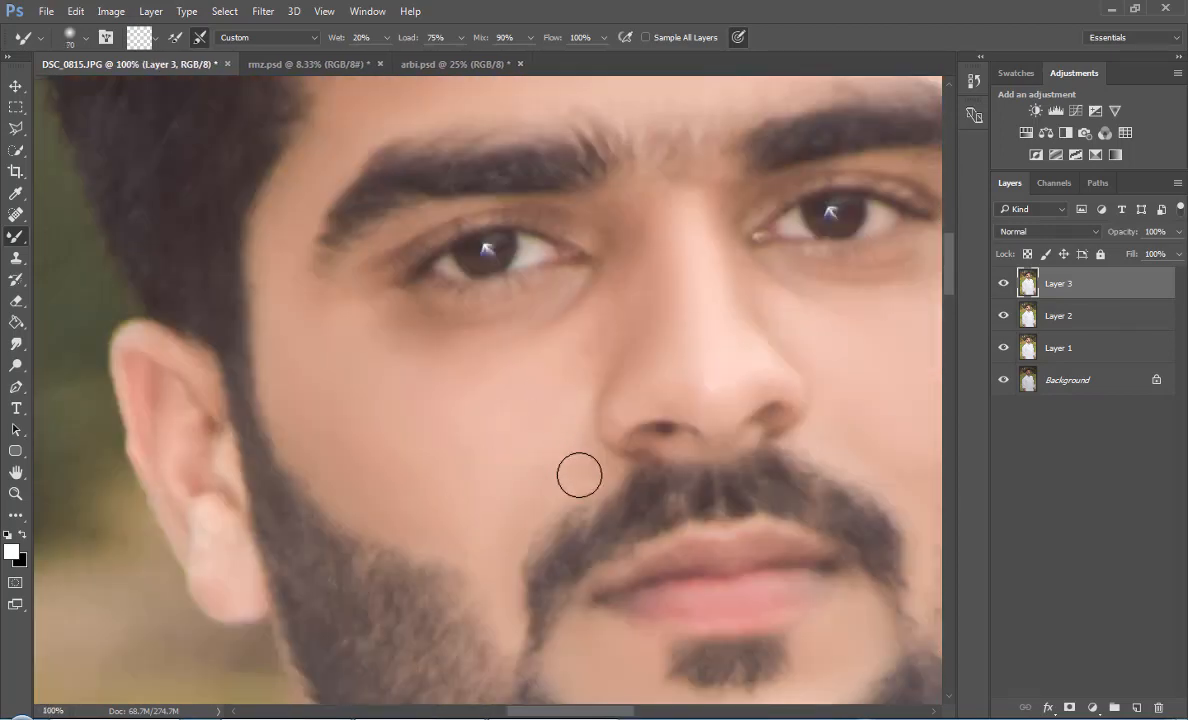
key("ctrl+minus")
key("ctrl+minus")
key("ctrl+minus")
key("ctrl+minus")
key("ctrl+minus")
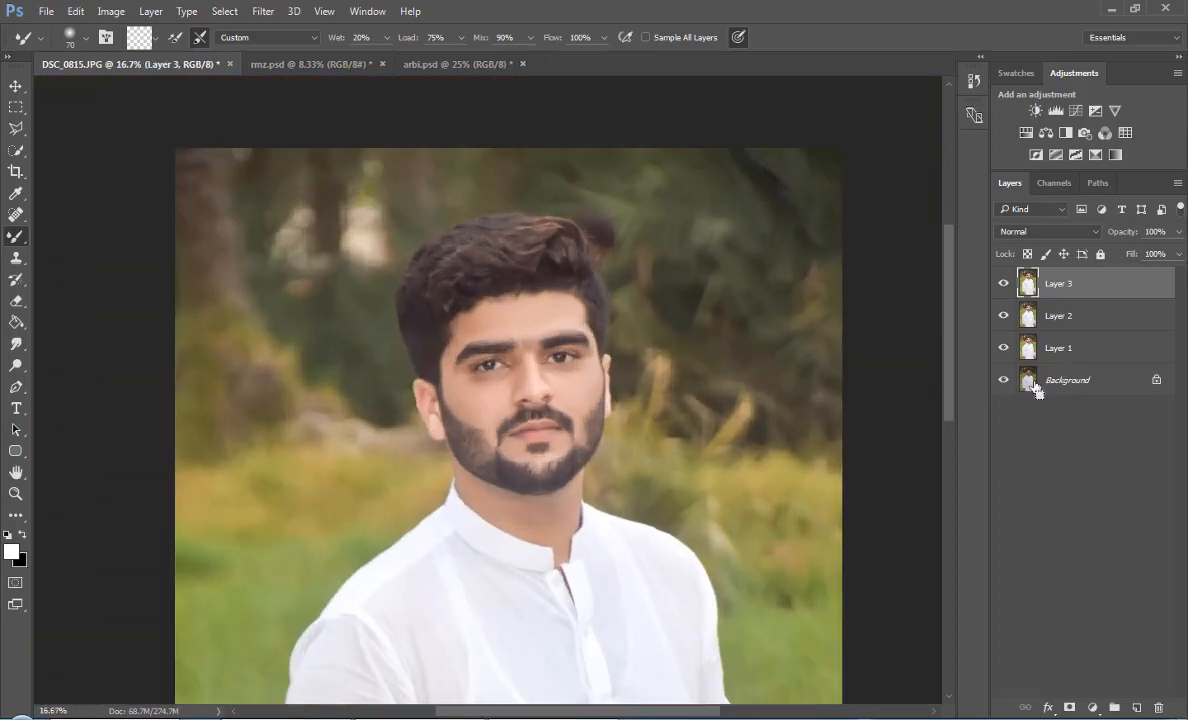
- Save the retouched portrait as a layered Photoshop file named u
key("ctrl+plus")
left_click(46, 11)
left_click(100, 194)
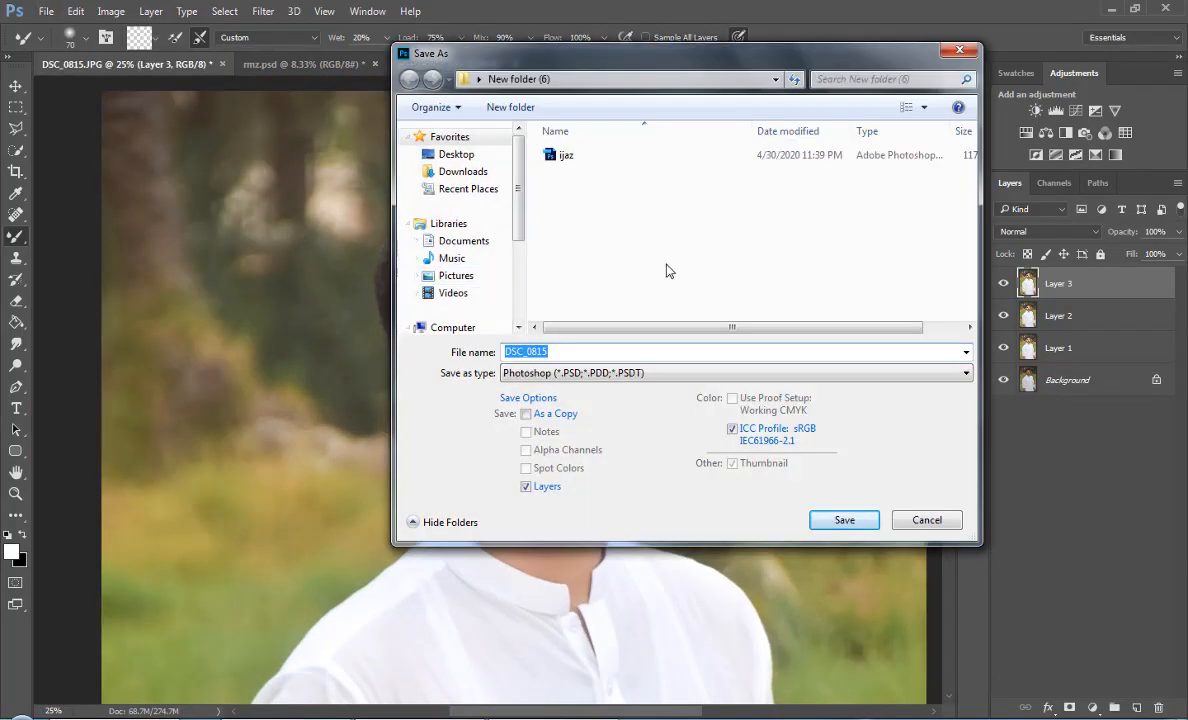
type("u")
left_click(845, 521)
scroll(881, 334, "down", 1)
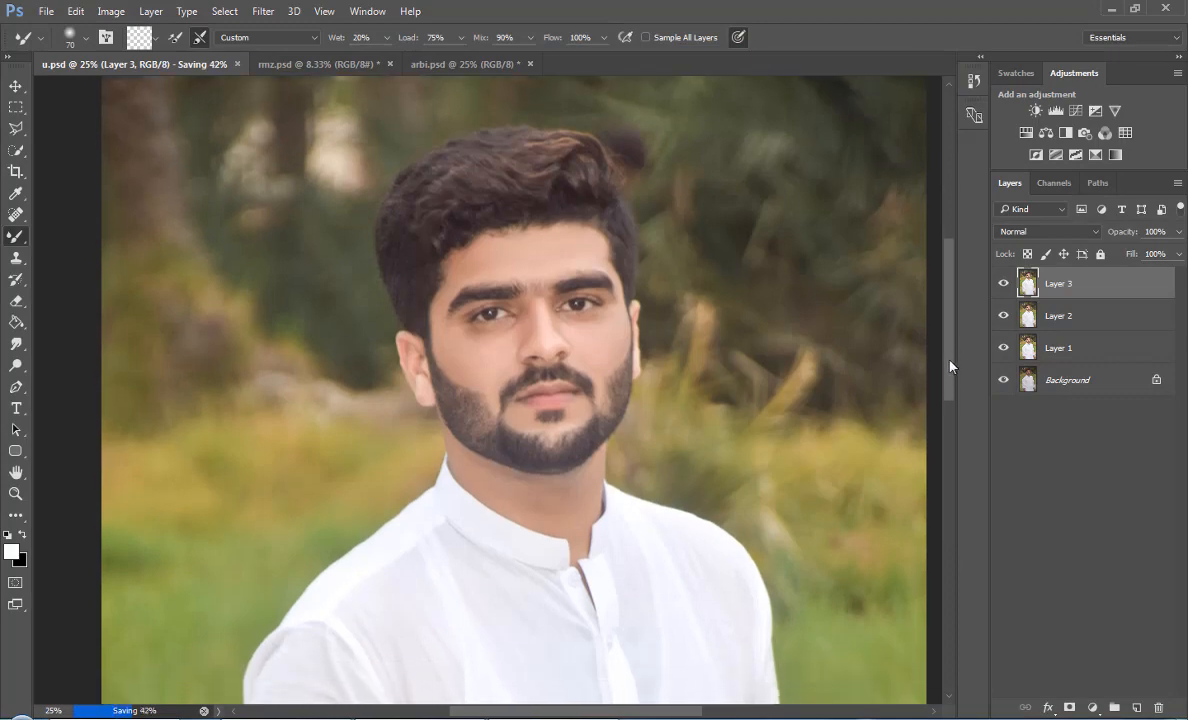
- Stamp the visible layers into a new top layer and set its Clarity to +40 in Camera Raw
key("ctrl+shift+alt+n")
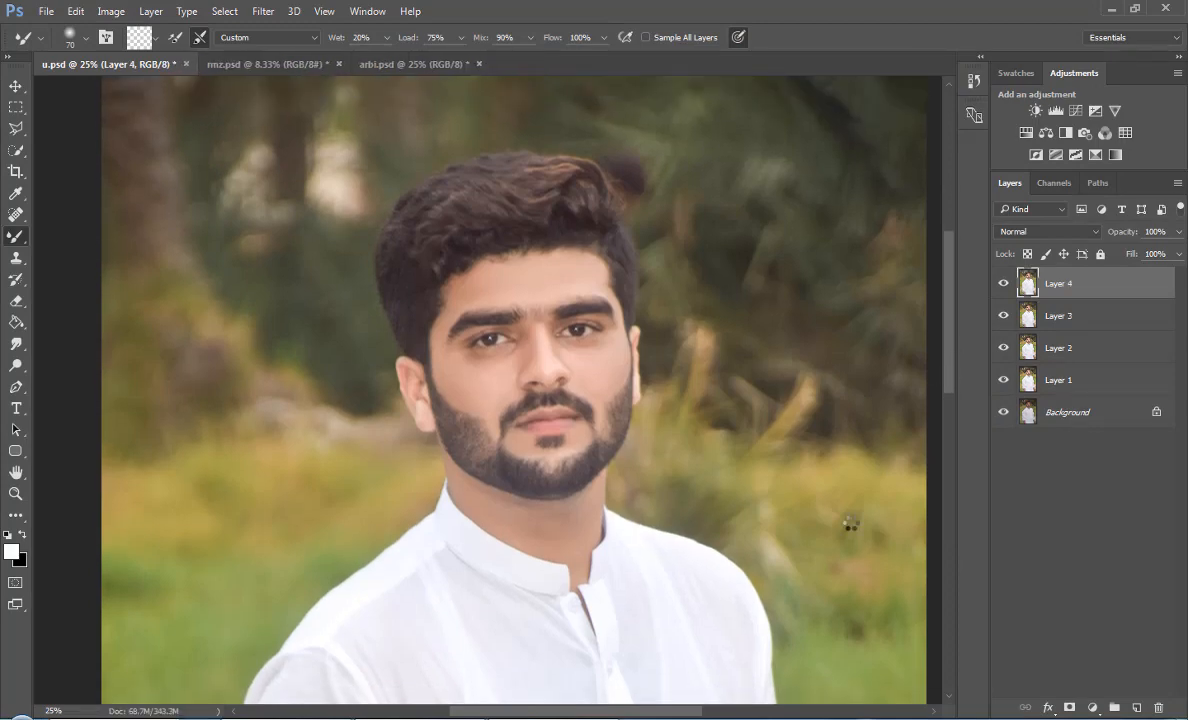
key("ctrl+shift+a")
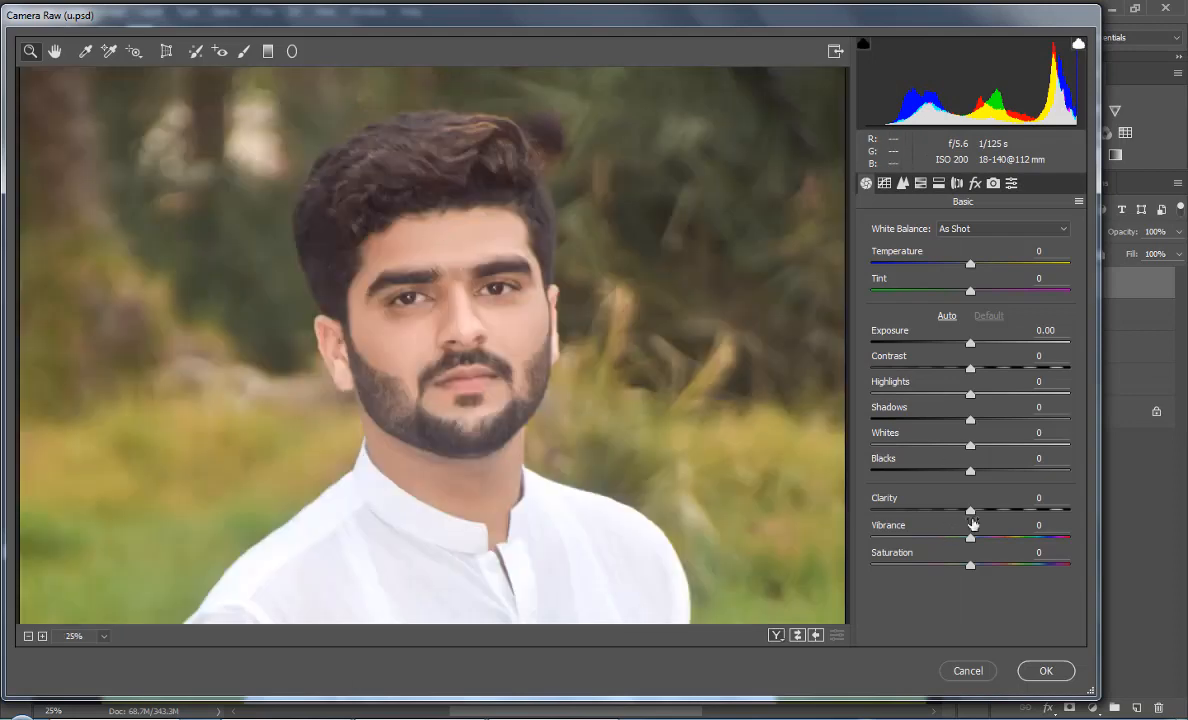
left_click_drag(970, 511, 1013, 512)
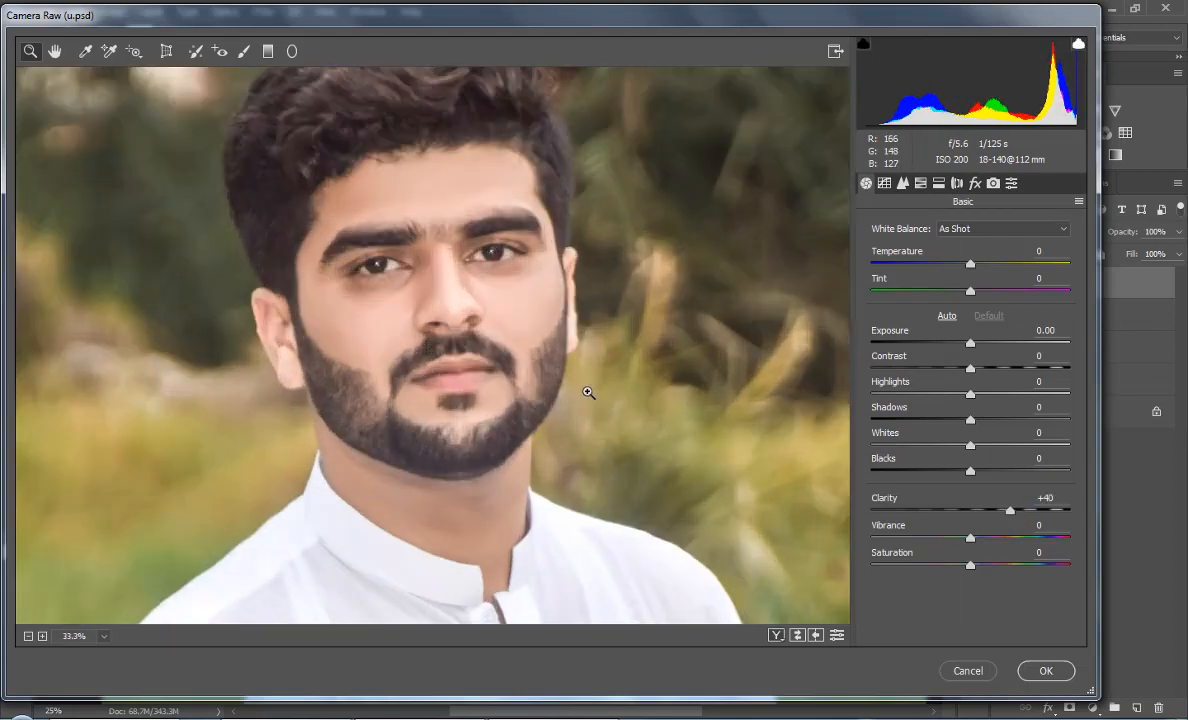
left_click(495, 382)
key("ctrl+minus")
key("ctrl+minus")
left_click(493, 234)
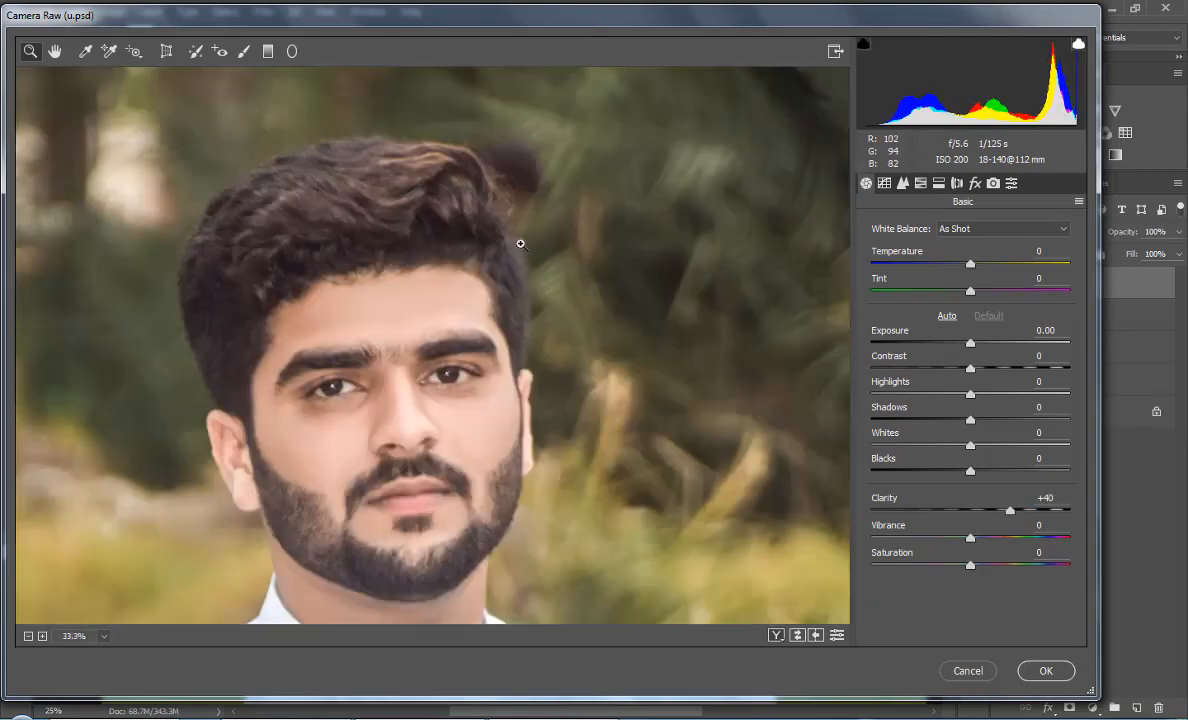
left_click(1047, 677)
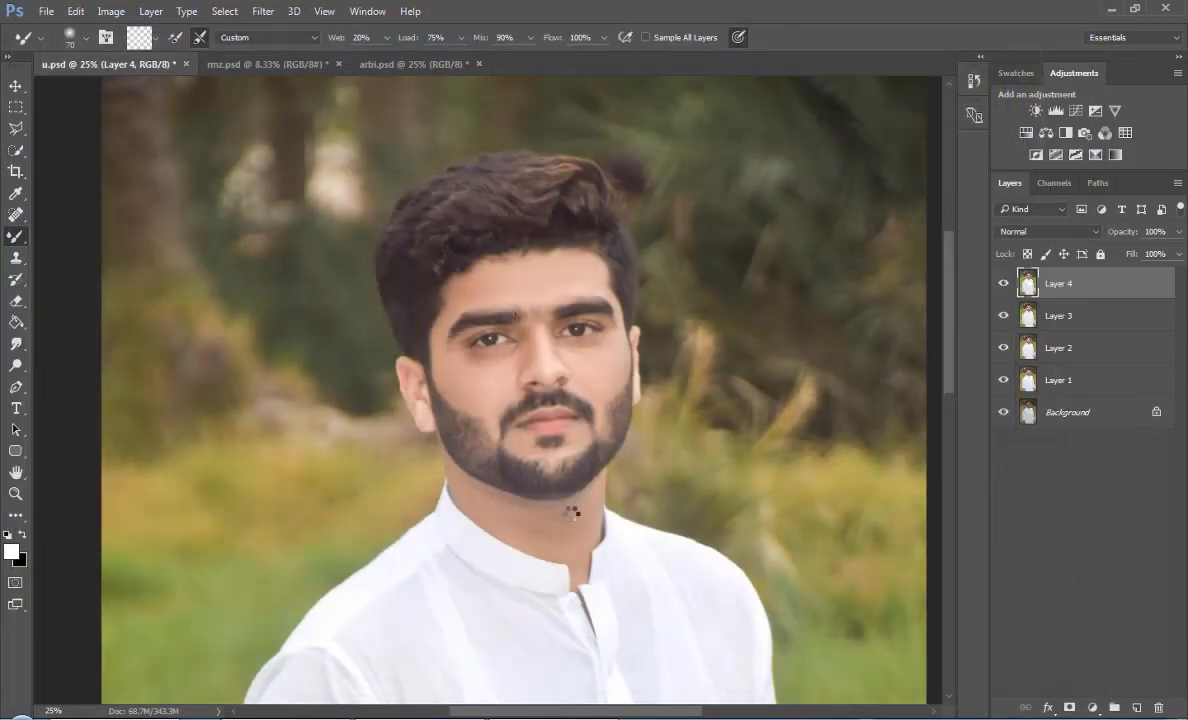
- Compare the portrait with Layer 4 hidden and shown to examine the Clarity adjustment
key("ctrl+plus")
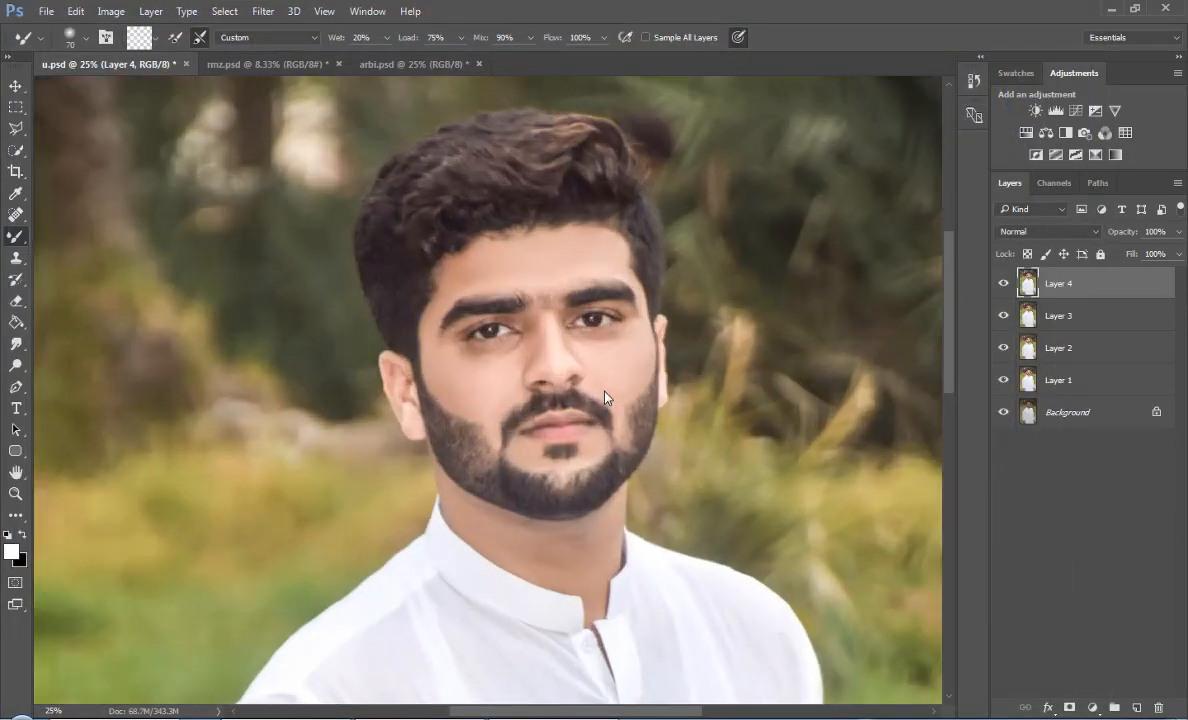
left_click(1005, 284)
left_click(1005, 284)
key("ctrl+minus")
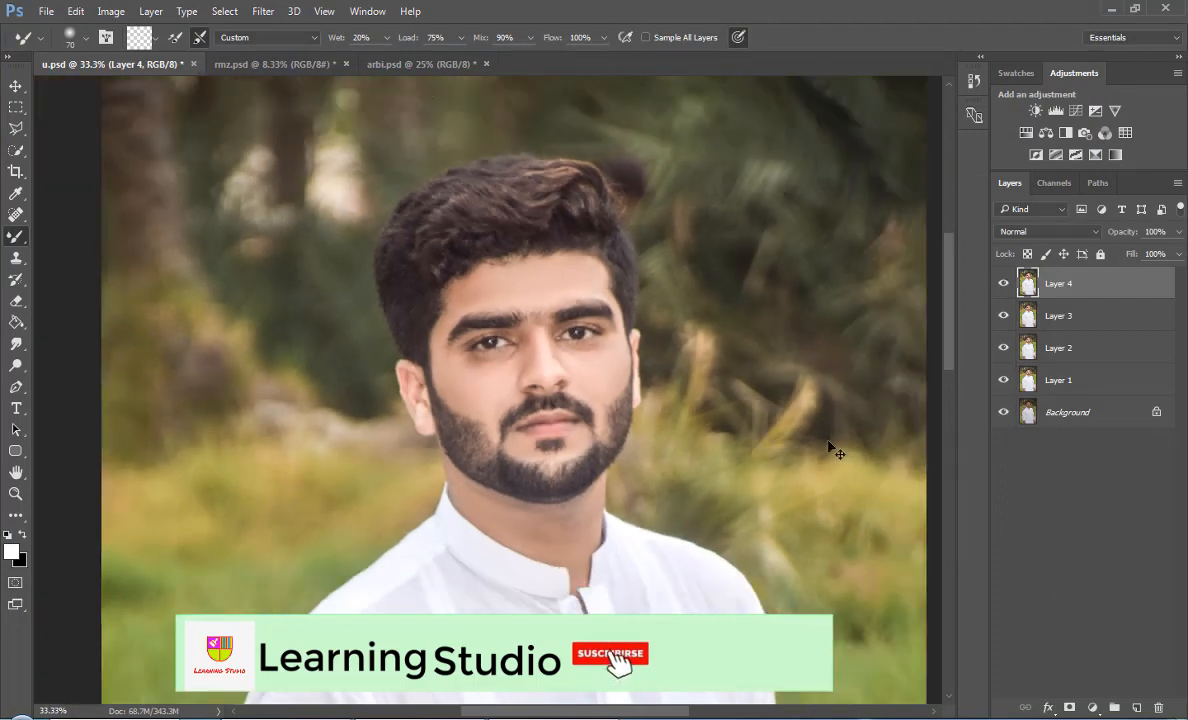
key("ctrl+minus")
key("ctrl+plus")
scroll(946, 318, "up", 2)
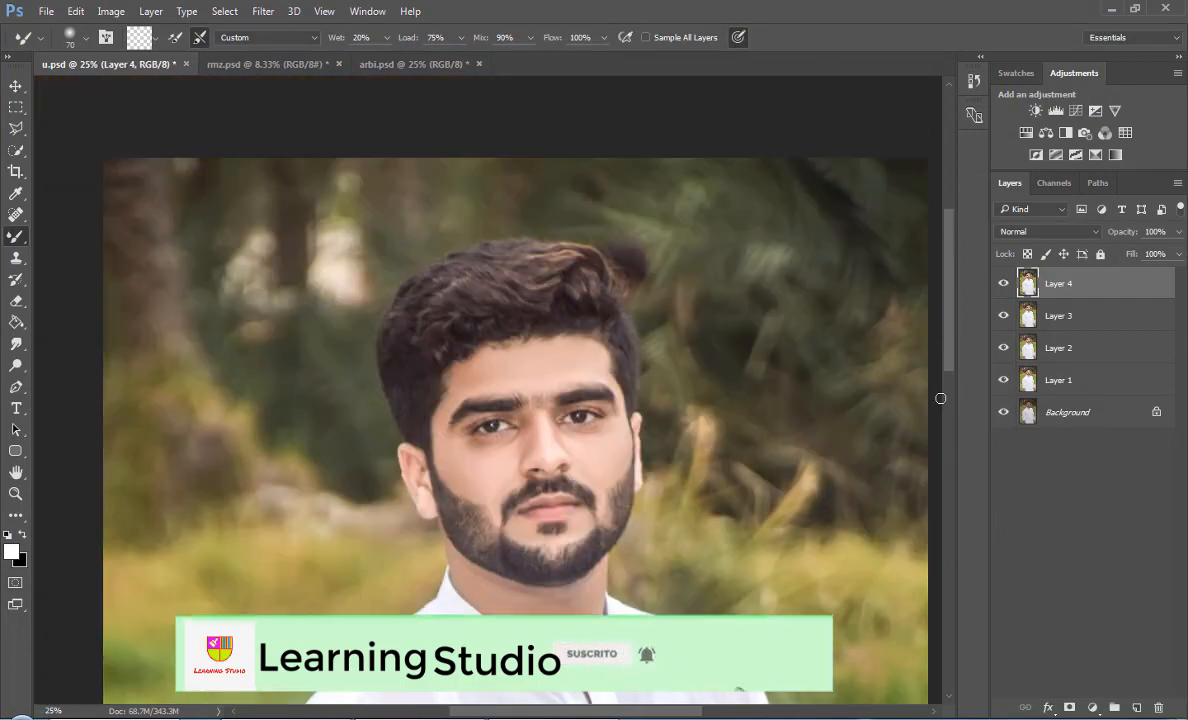
- Save the document and merge all layers into a single Background layer
key("ctrl+s")
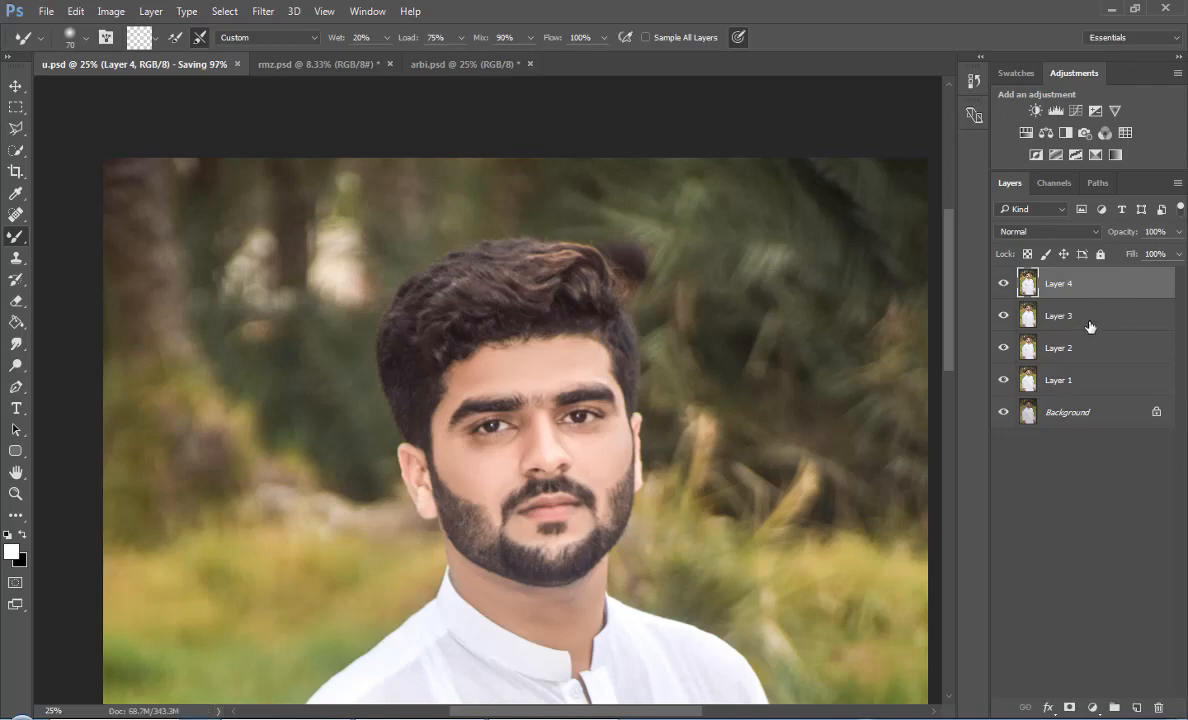
left_click(1070, 412, "shift")
right_click(1070, 412)
left_click(1010, 553)
scroll(952, 295, "down", 2)
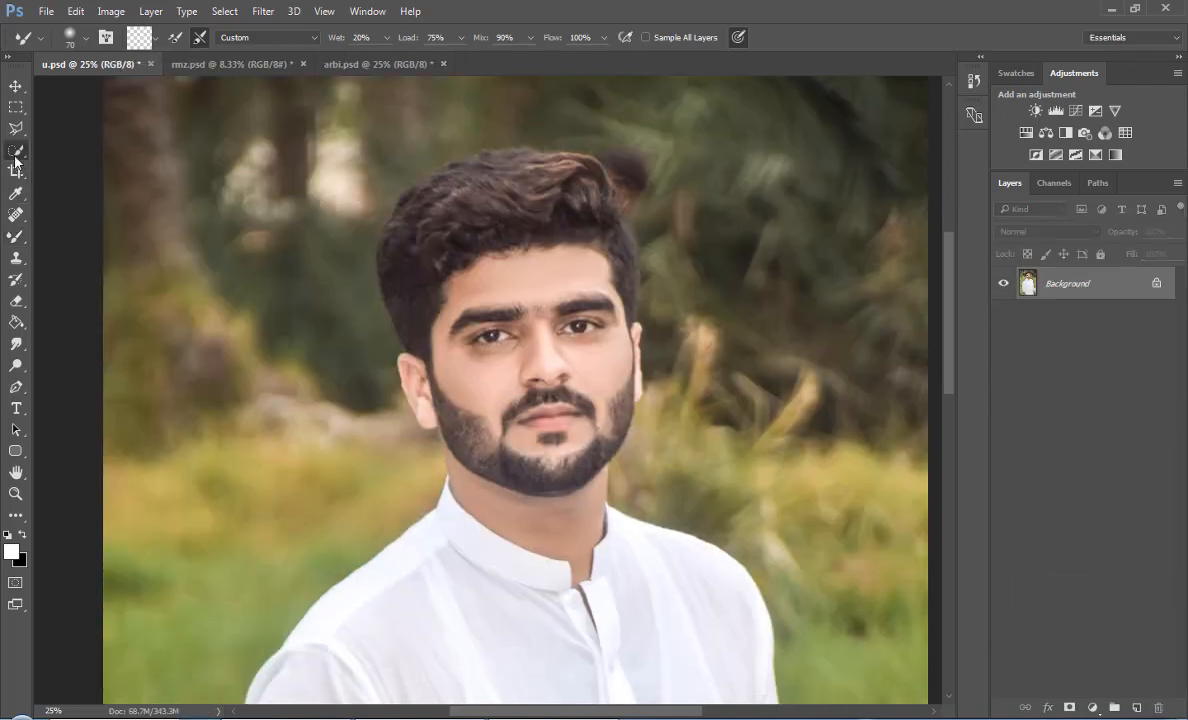
- Select the scenery around the man with the Quick Selection tool at size 150, excluding his forearm
left_click(16, 150)
mouse_move(313, 381)
left_mouse_down()
mouse_move(482, 477)
mouse_move(339, 285)
mouse_move(364, 284)
mouse_move(421, 137)
mouse_move(595, 139)
mouse_move(701, 310)
mouse_move(675, 289)
mouse_move(656, 446)
mouse_move(648, 425)
mouse_move(705, 586)
mouse_move(955, 389)
mouse_move(953, 457)
mouse_move(875, 572)
mouse_move(955, 483)
mouse_move(950, 551)
left_mouse_up()
key("bracketright")
key("bracketright")
key("bracketright")
key("bracketright")
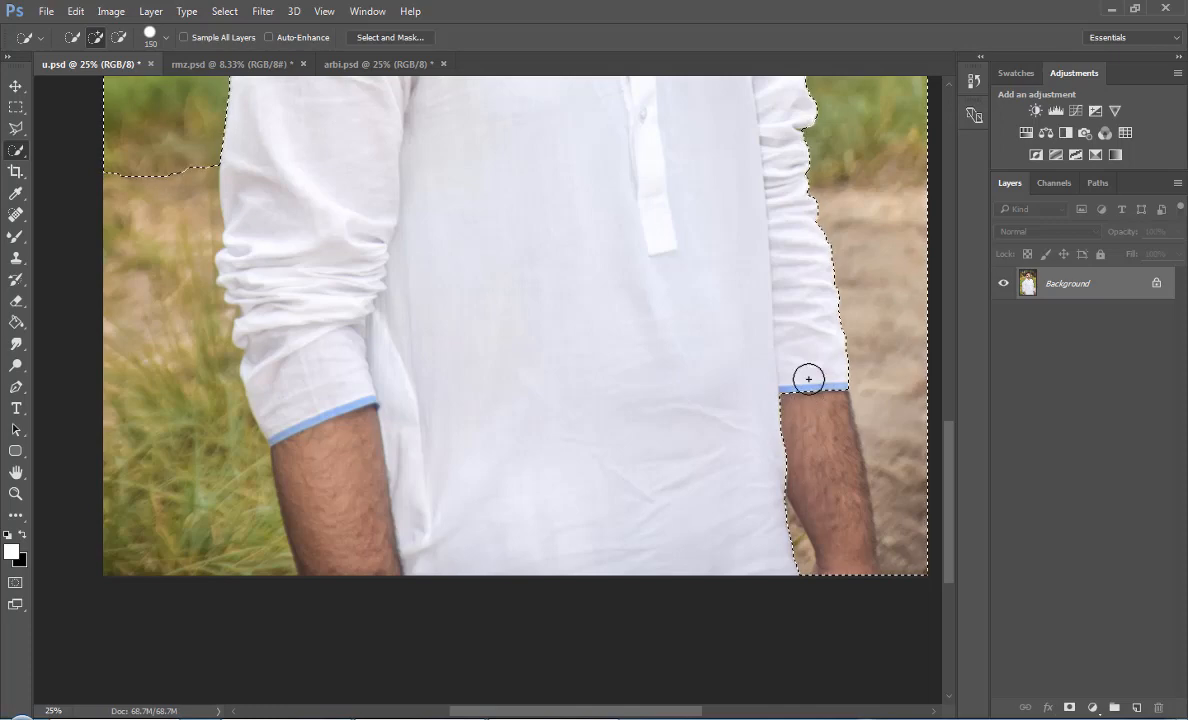
mouse_move(808, 379)
left_mouse_down()
mouse_move(817, 438)
mouse_move(782, 453)
mouse_move(785, 472)
left_mouse_up()
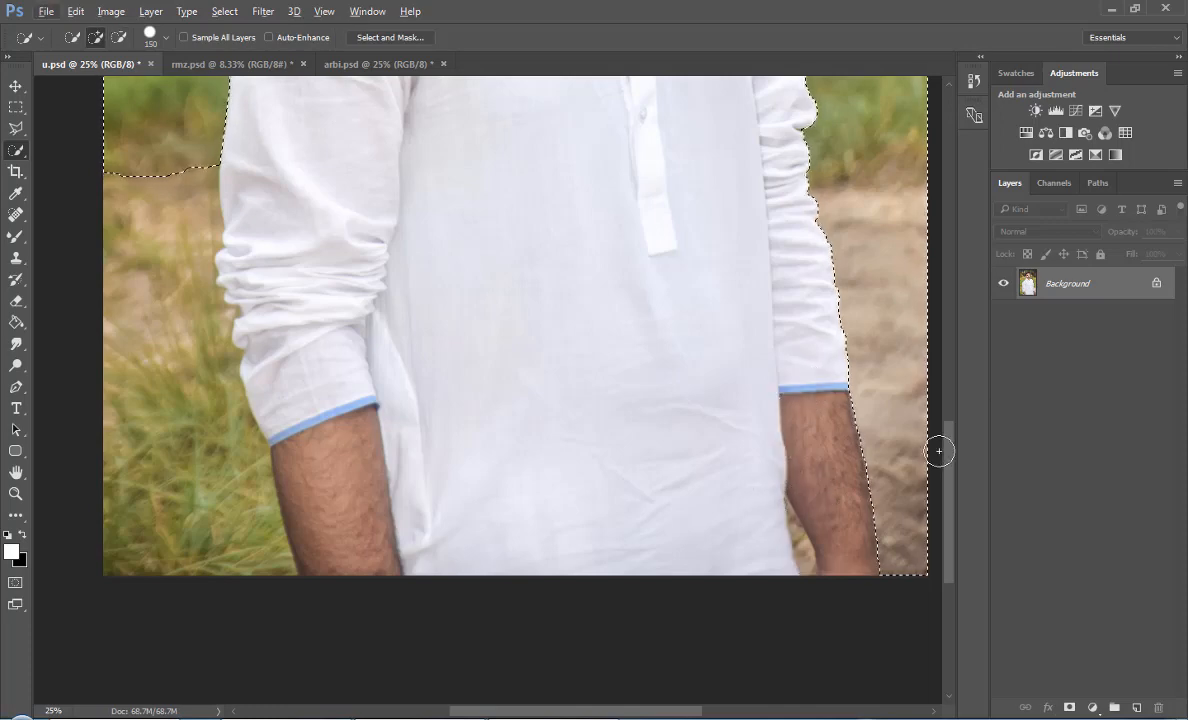
- Subtract the hair from the scenery selection and refine the selection edge around the top of the head
left_click_drag(949, 459, 947, 273)
key("ctrl+plus")
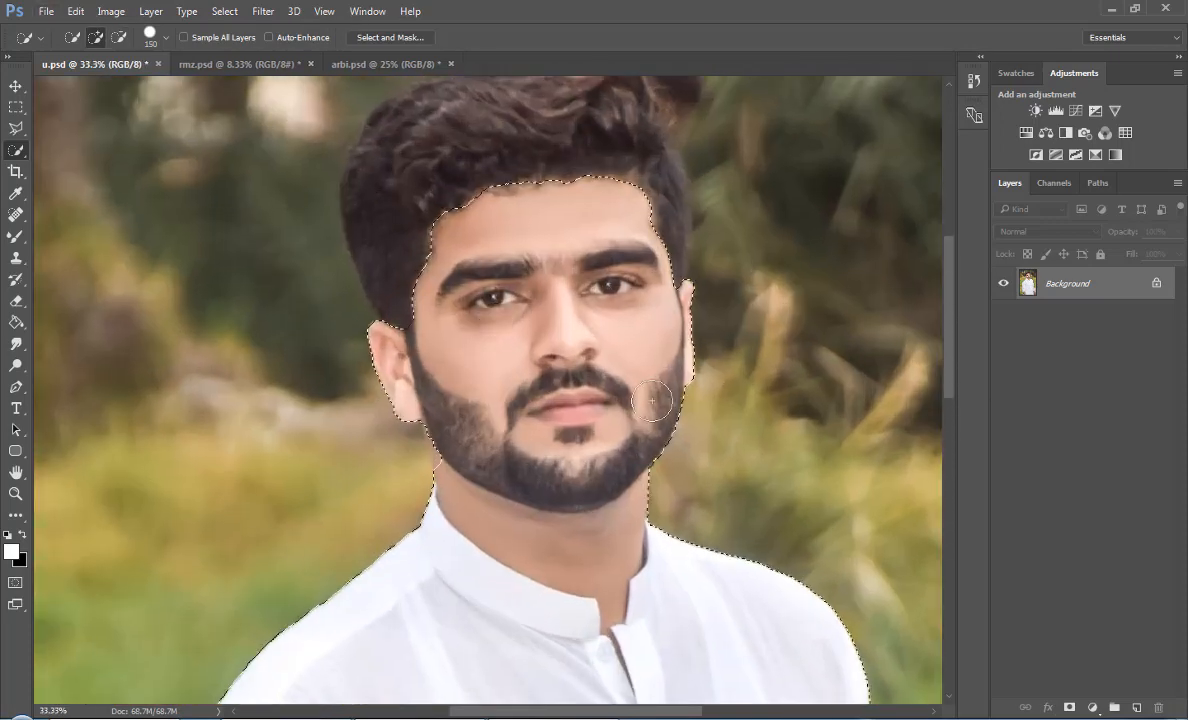
left_click_drag(948, 352, 905, 334)
mouse_move(637, 284)
left_mouse_down()
mouse_move(647, 300)
mouse_move(646, 222)
mouse_move(527, 143)
mouse_move(424, 210)
mouse_move(385, 330)
left_mouse_up()
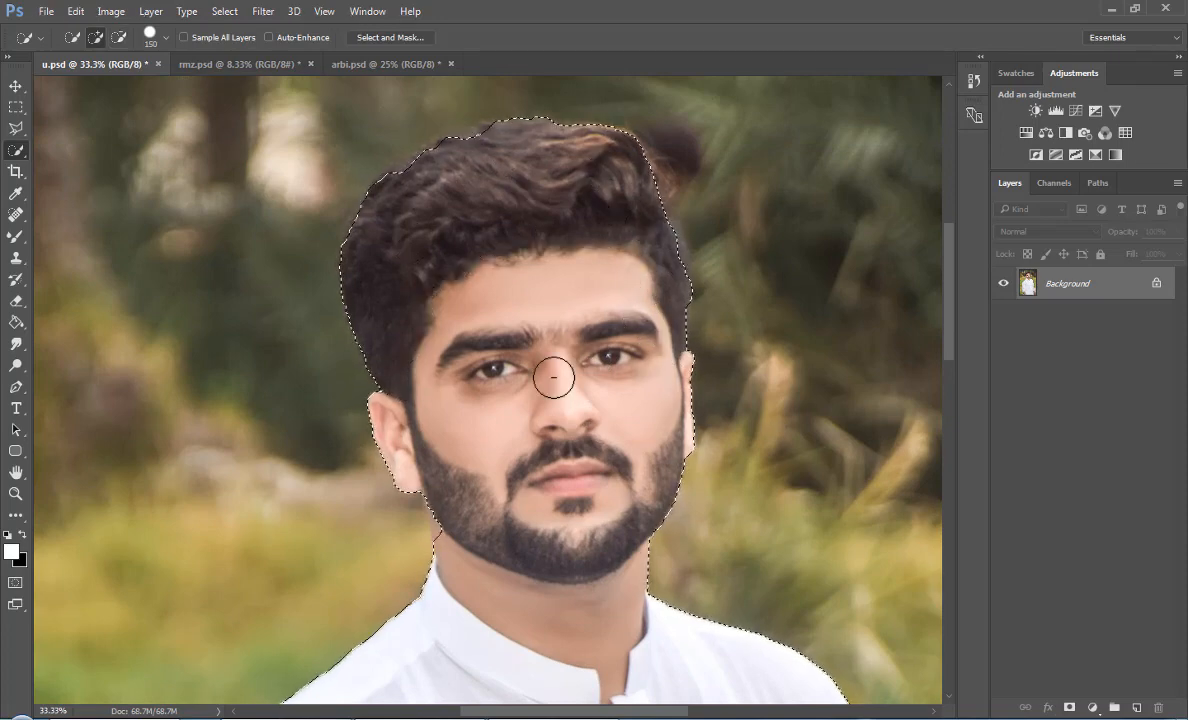
scroll(553, 377, "up", 1)
scroll(721, 180, "up", 3)
key("alt")
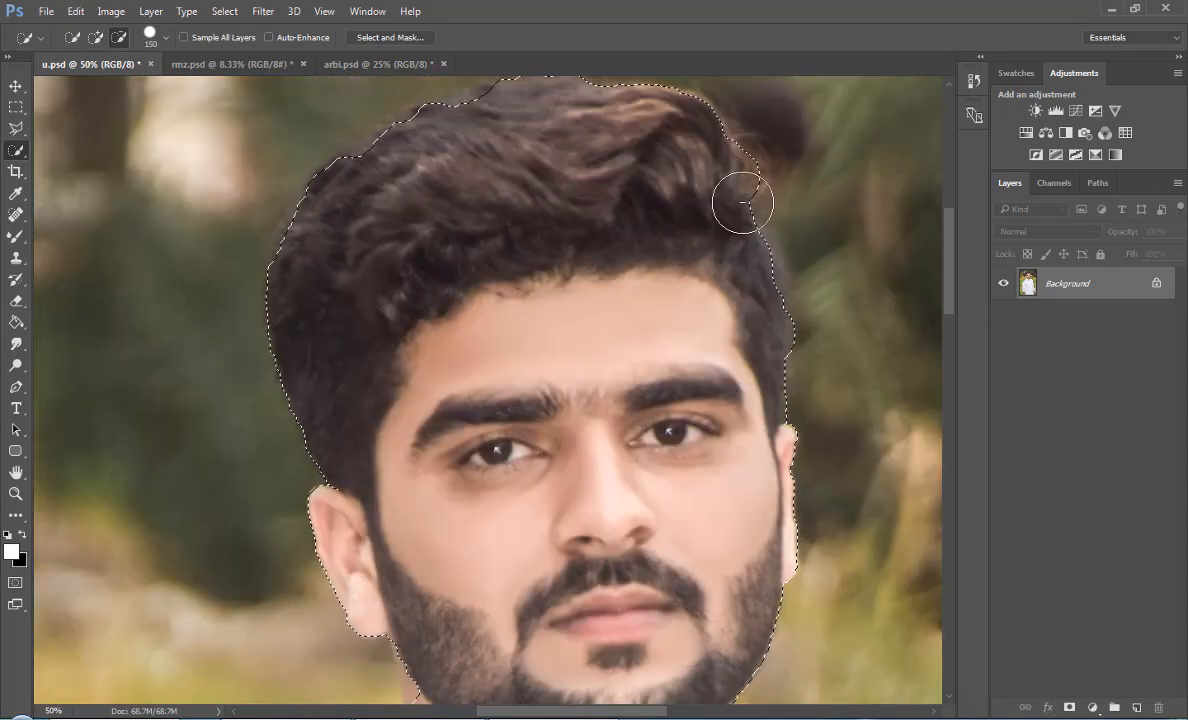
scroll(740, 245, "up", 3)
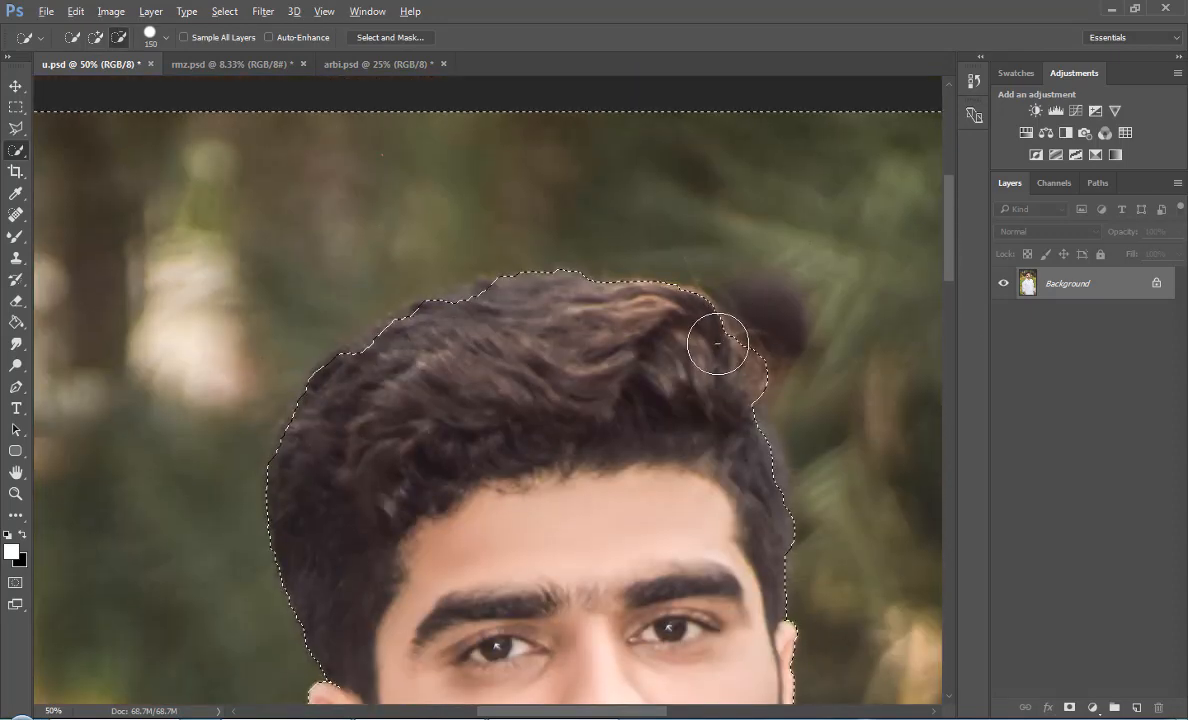
left_click(718, 344, "alt")
mouse_move(480, 310)
left_mouse_down()
mouse_move(336, 361)
mouse_move(297, 446)
left_mouse_up()
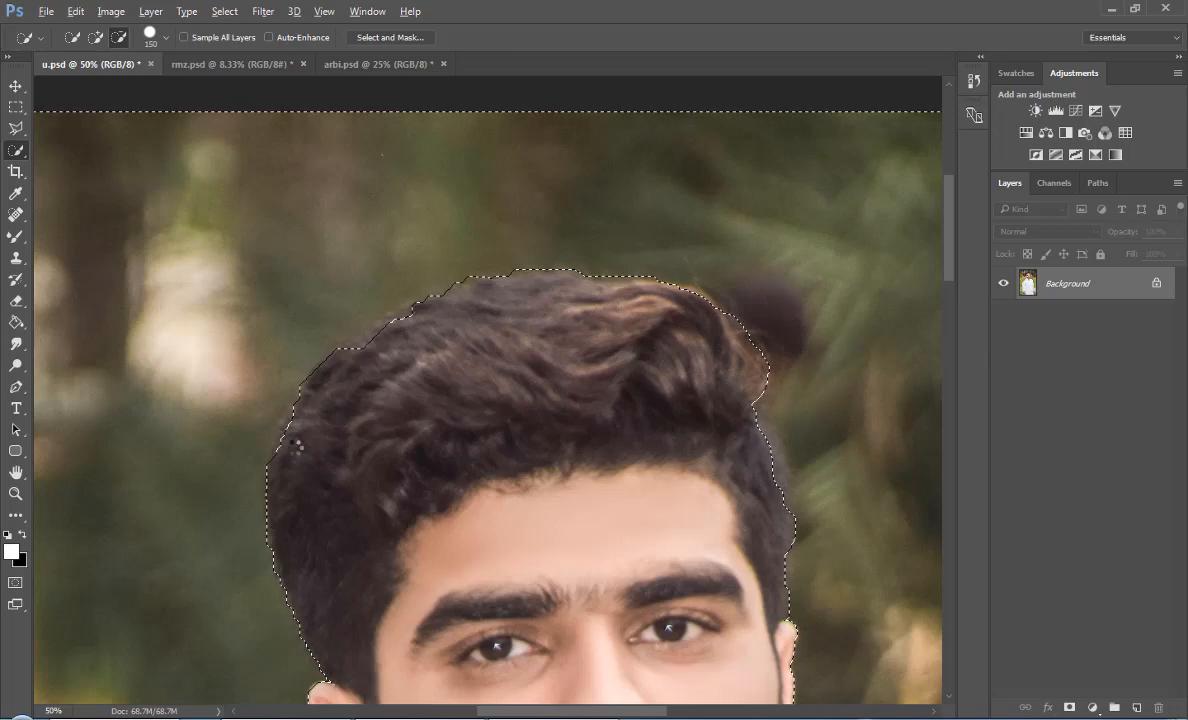
- Correct the selection edge beside the neck and add the remaining grass along the rolled-up sleeve and forearm
scroll(885, 210, "down", 10)
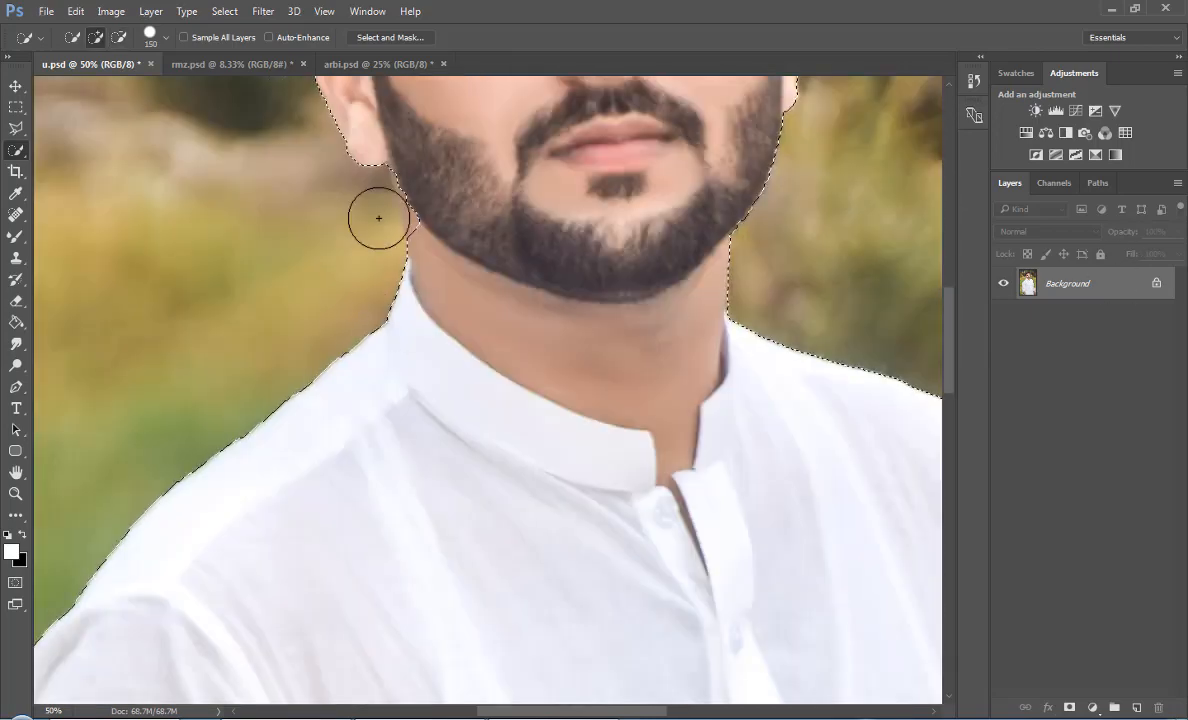
left_click(412, 178)
left_click(409, 197)
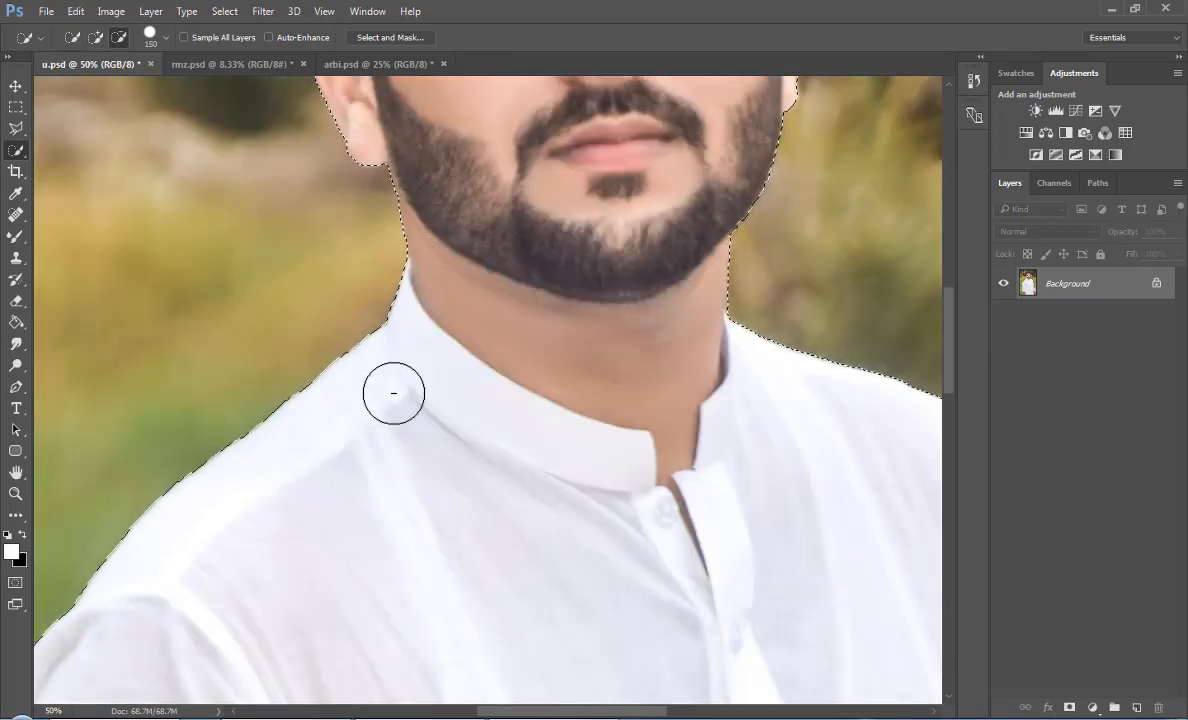
scroll(891, 405, "left", 3)
left_click_drag(947, 340, 947, 482)
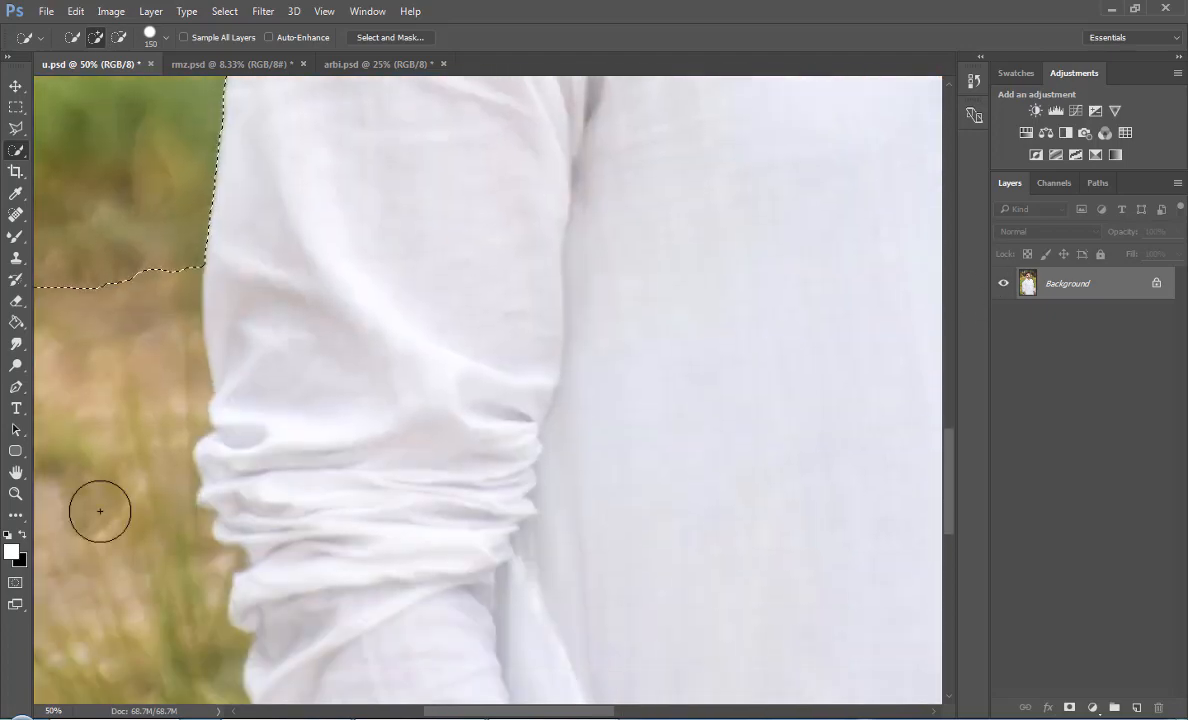
mouse_move(100, 511)
left_mouse_down()
mouse_move(98, 424)
mouse_move(130, 505)
mouse_move(80, 480)
mouse_move(110, 490)
left_mouse_up()
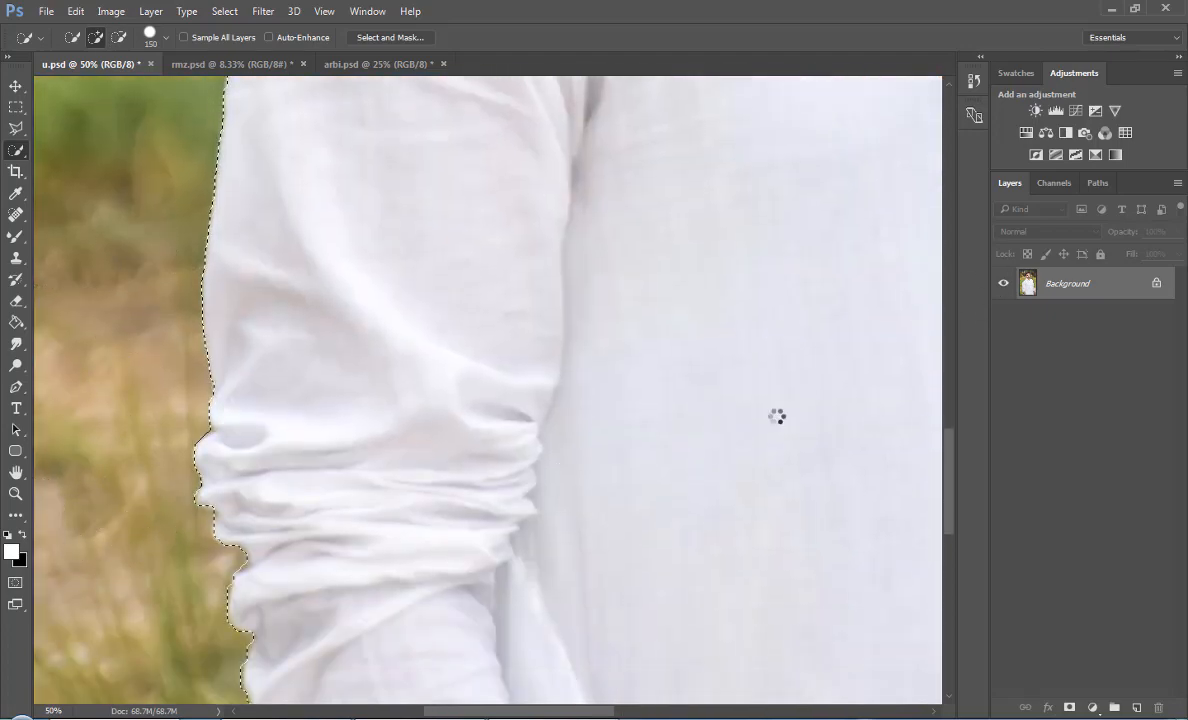
left_click_drag(951, 456, 949, 538)
key("ctrl+minus")
key("ctrl+minus")
key("ctrl+minus")
key("ctrl+minus")
key("ctrl+minus")
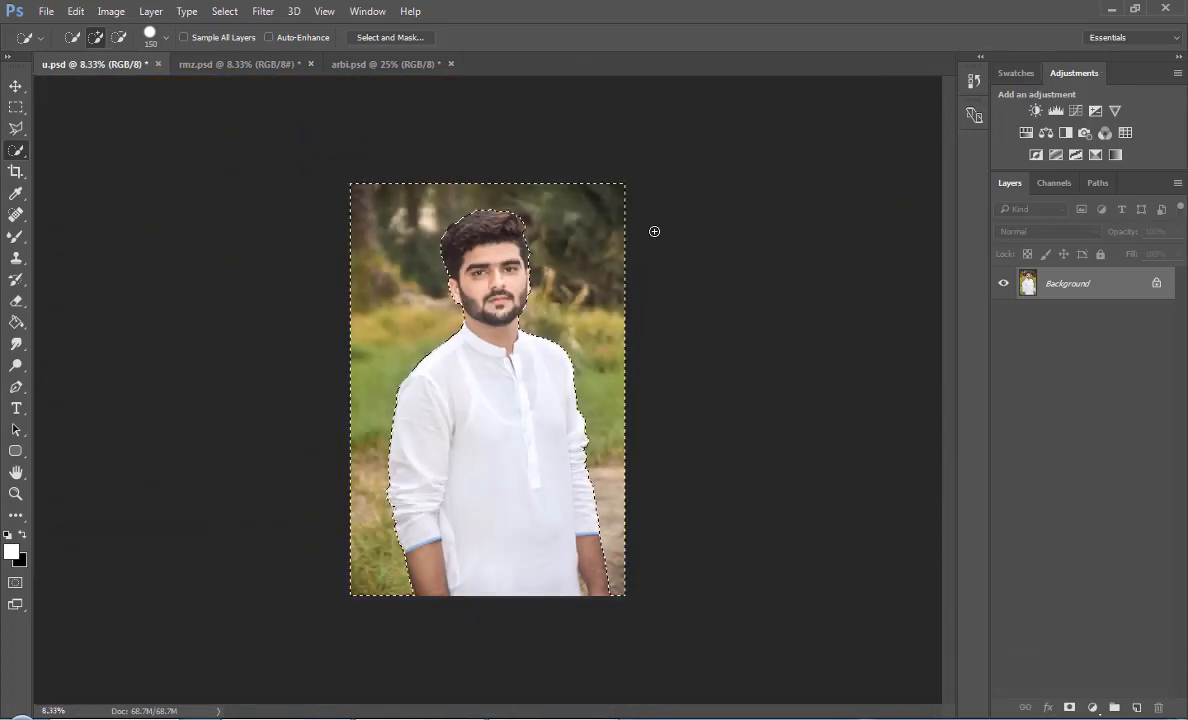
- Convert the Background into a regular layer, delete the selected scenery and clear the selection
key("ctrl+plus")
key("ctrl+plus")
double_click(1098, 286)
key("Return")
left_click_drag(950, 346, 950, 308)
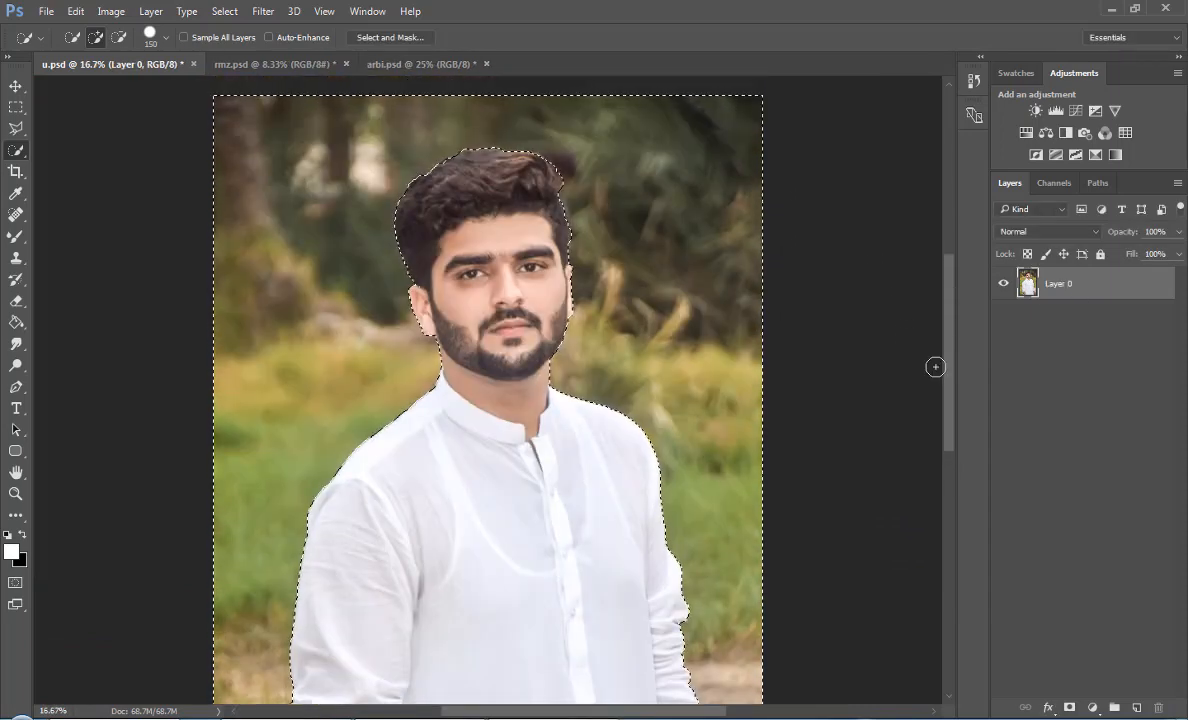
key("Delete")
left_click(15, 107)
left_click(111, 171)
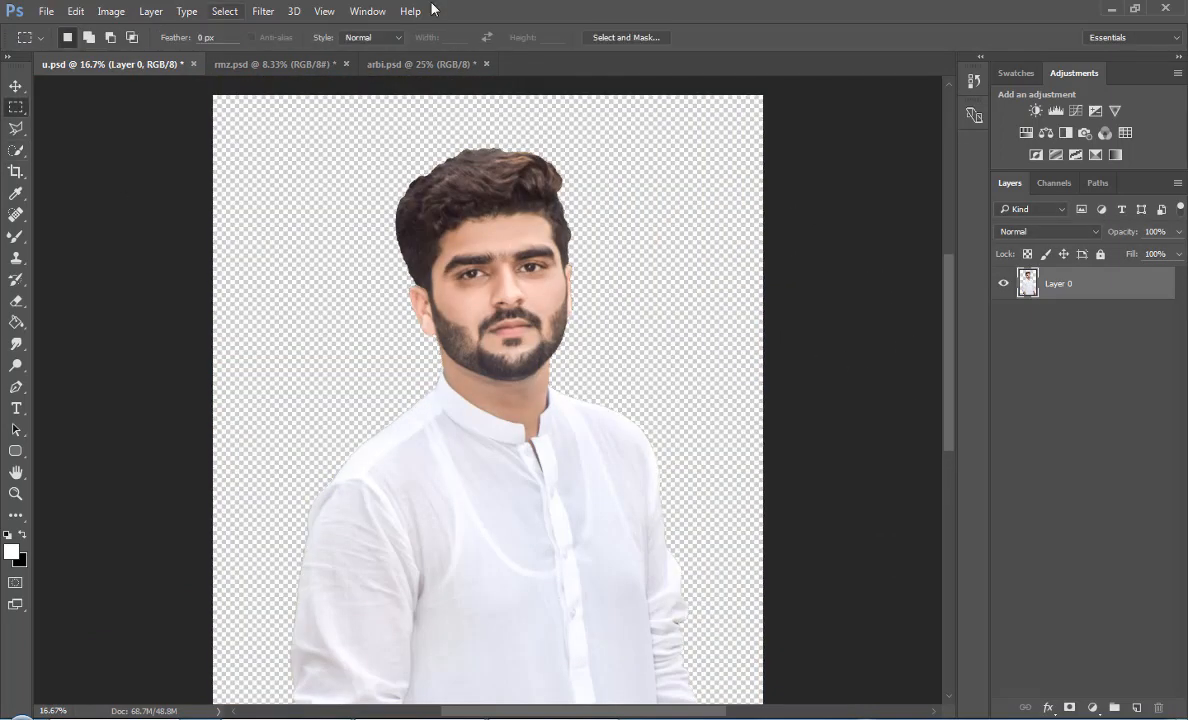
- Copy the mosque image from rmz.psd into u.psd and enlarge it to cover the canvas
left_click(380, 60)
left_click(270, 64)
key("v")
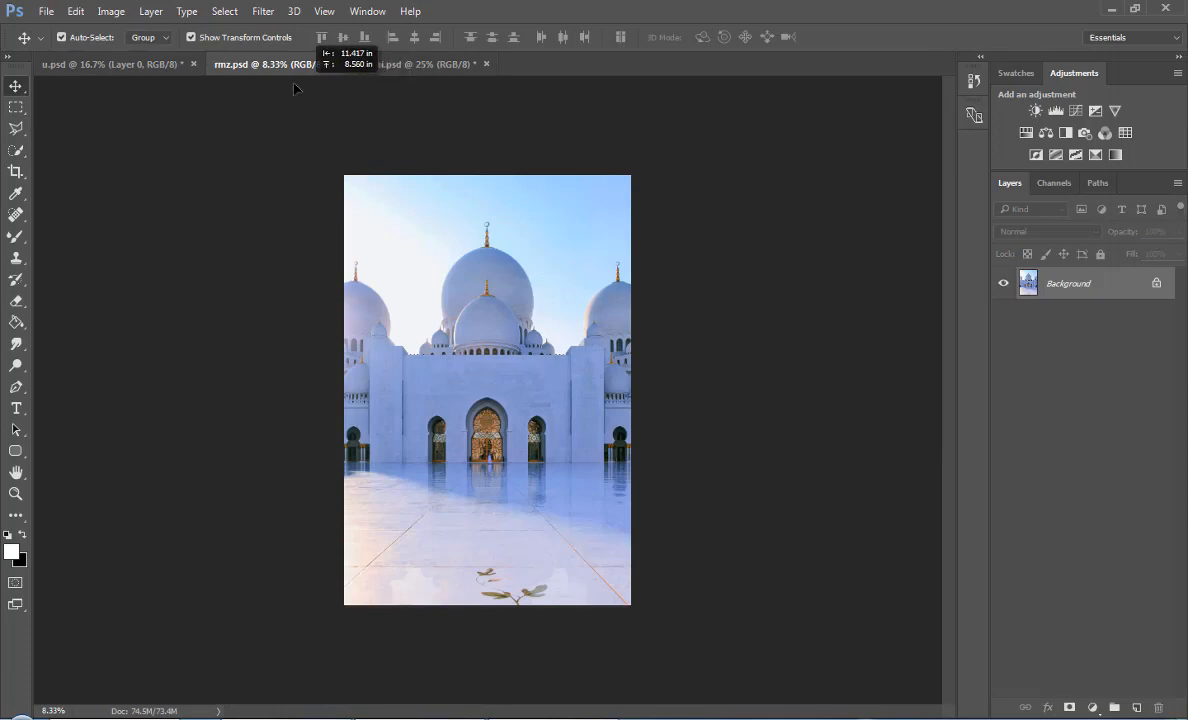
left_click_drag(294, 88, 596, 315)
key("ctrl+minus")
key("ctrl+minus")
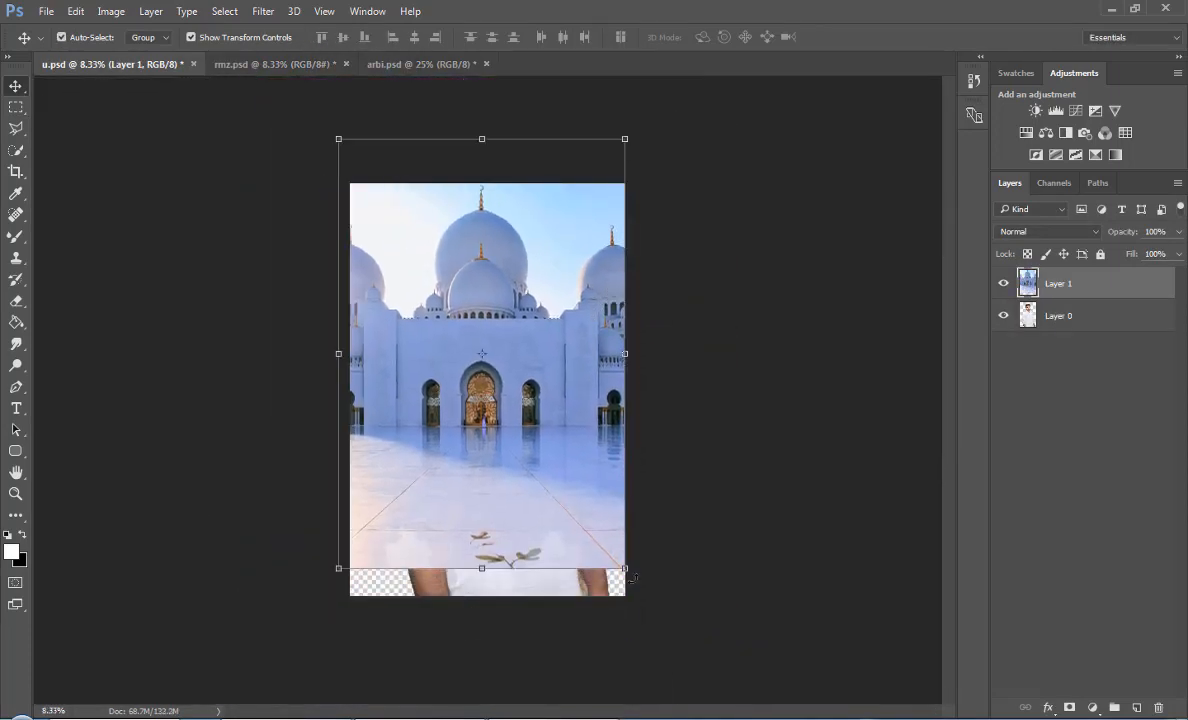
left_click_drag(632, 577, 656, 612)
key("Return")
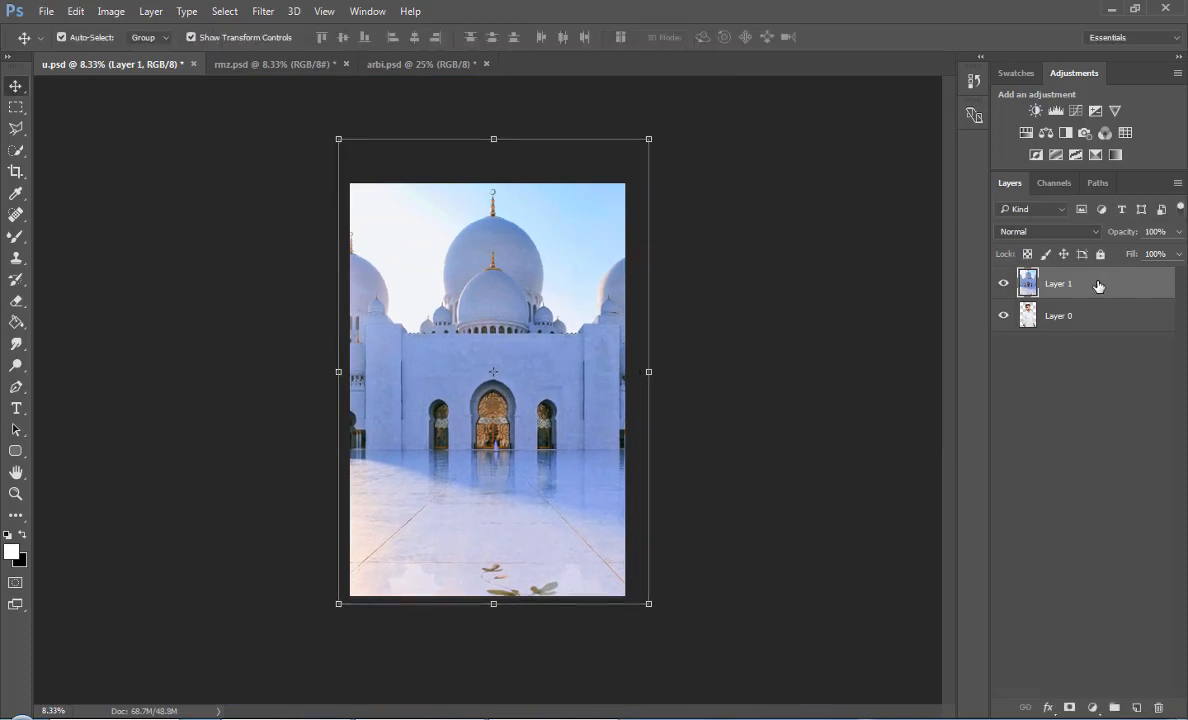
- Place the mosque layer behind the cut-out man, position both on the canvas and save the document
left_click_drag(1098, 286, 1057, 341)
left_click_drag(526, 457, 531, 470)
left_click(575, 295)
left_click_drag(577, 291, 568, 298)
left_click(516, 471)
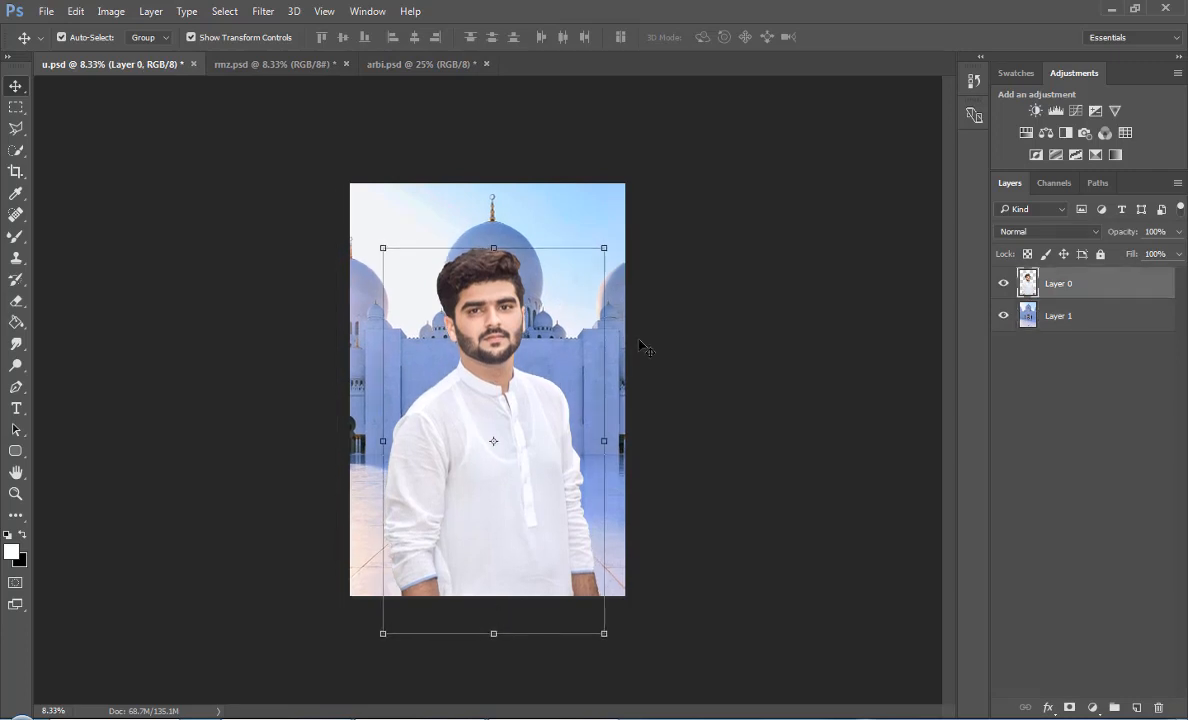
left_click_drag(504, 432, 505, 451)
key("ctrl+plus")
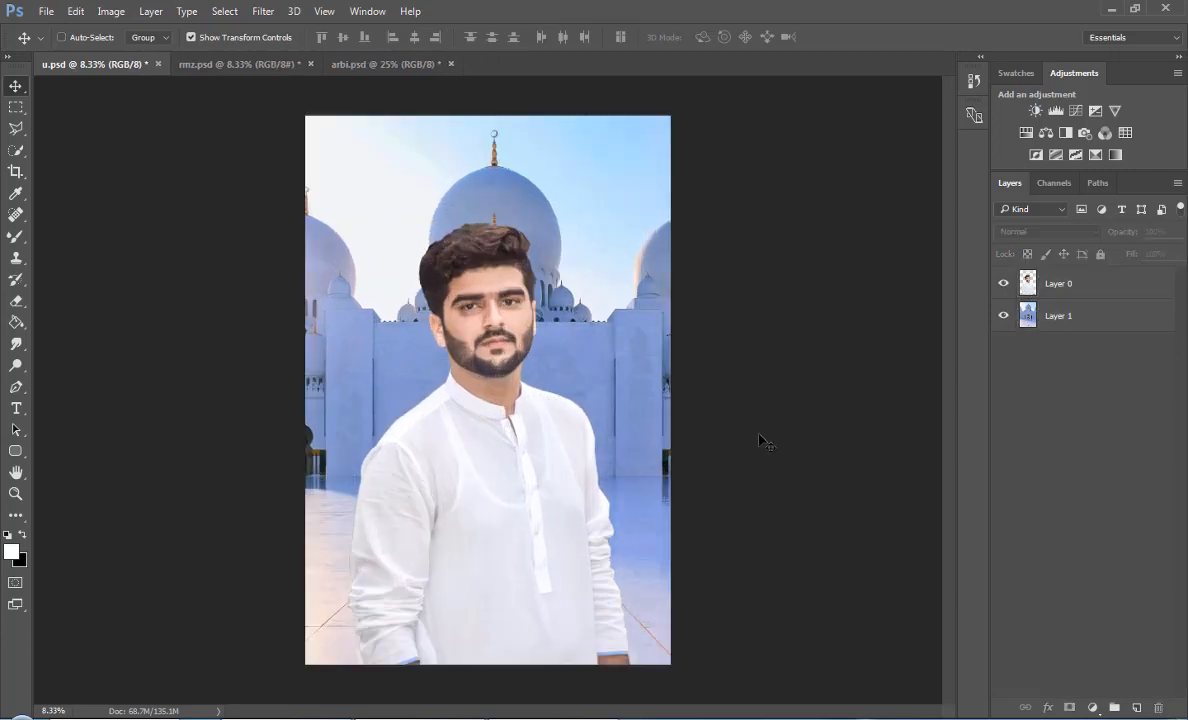
key("ctrl+s")
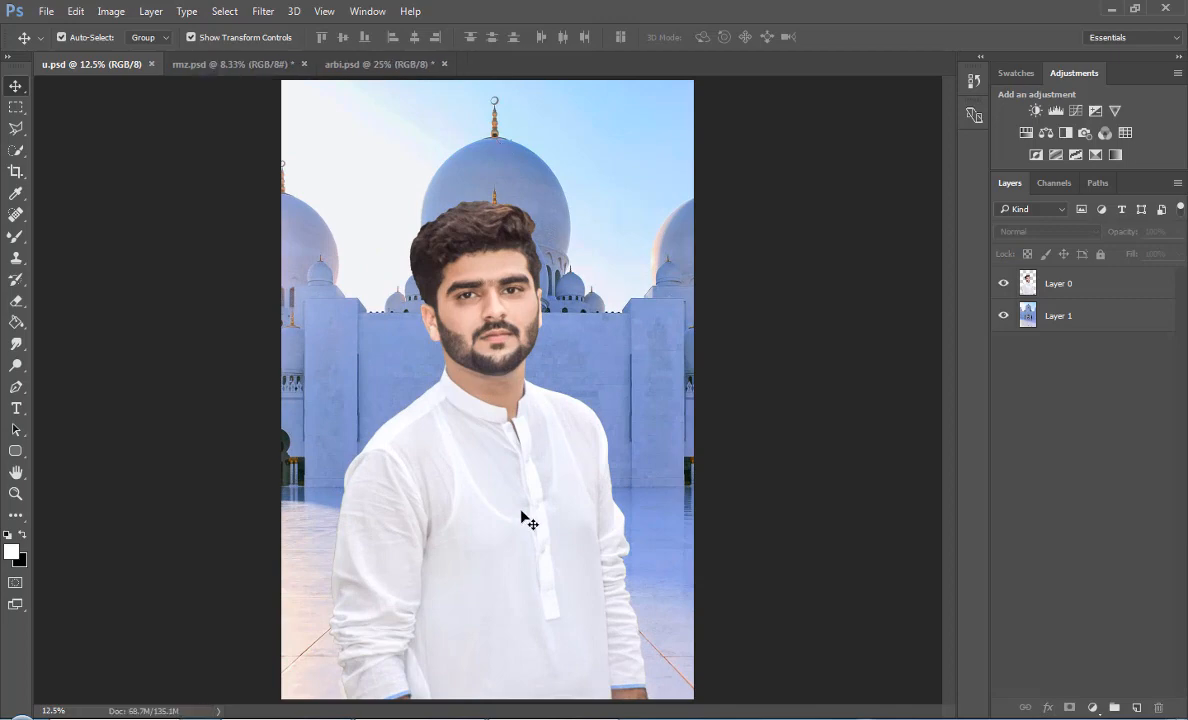
- Copy the red-and-white headscarf on Layer 4 of arbi.psd into u.psd and place it over the man's face and chest
left_click(330, 64)
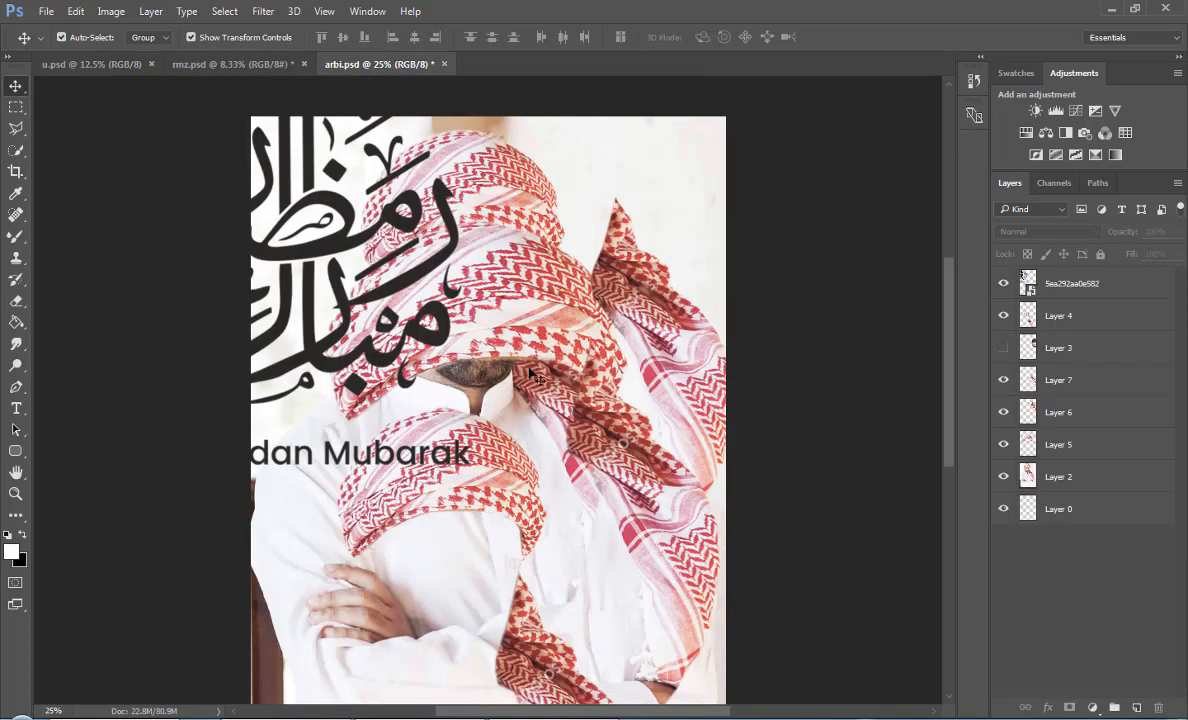
left_click(550, 343)
left_click_drag(488, 513, 480, 214)
left_click_drag(534, 328, 566, 428)
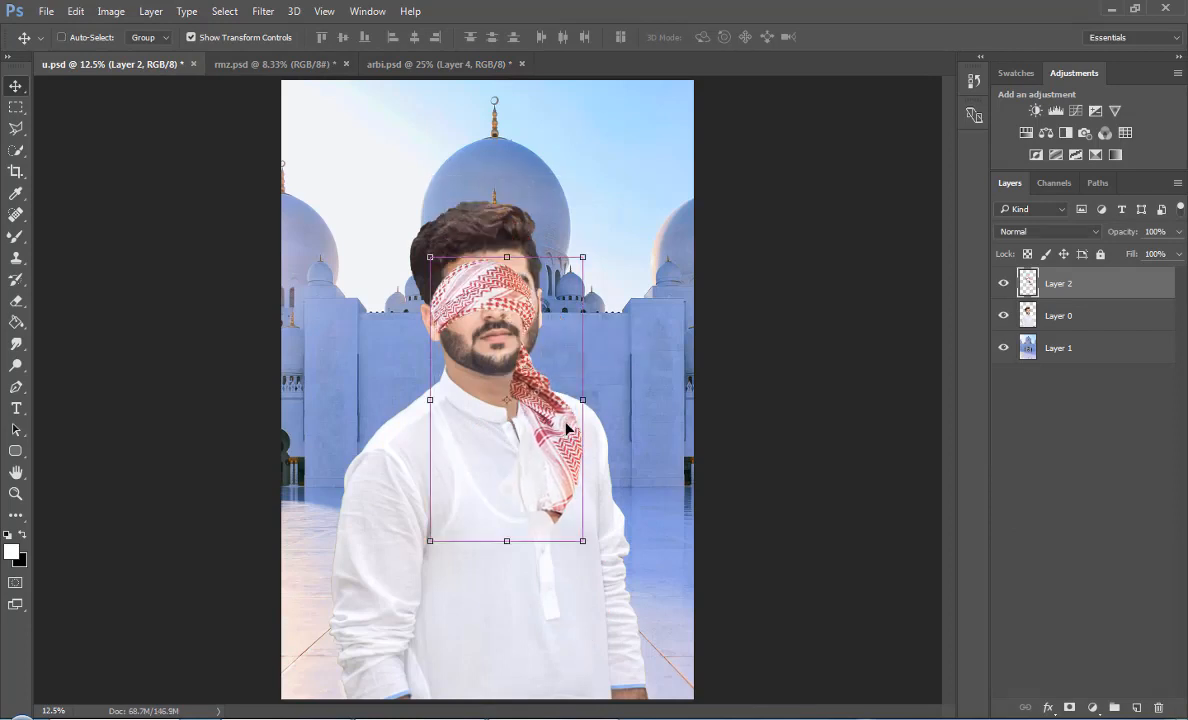
key("ctrl+plus")
key("ctrl+j")
key("l")
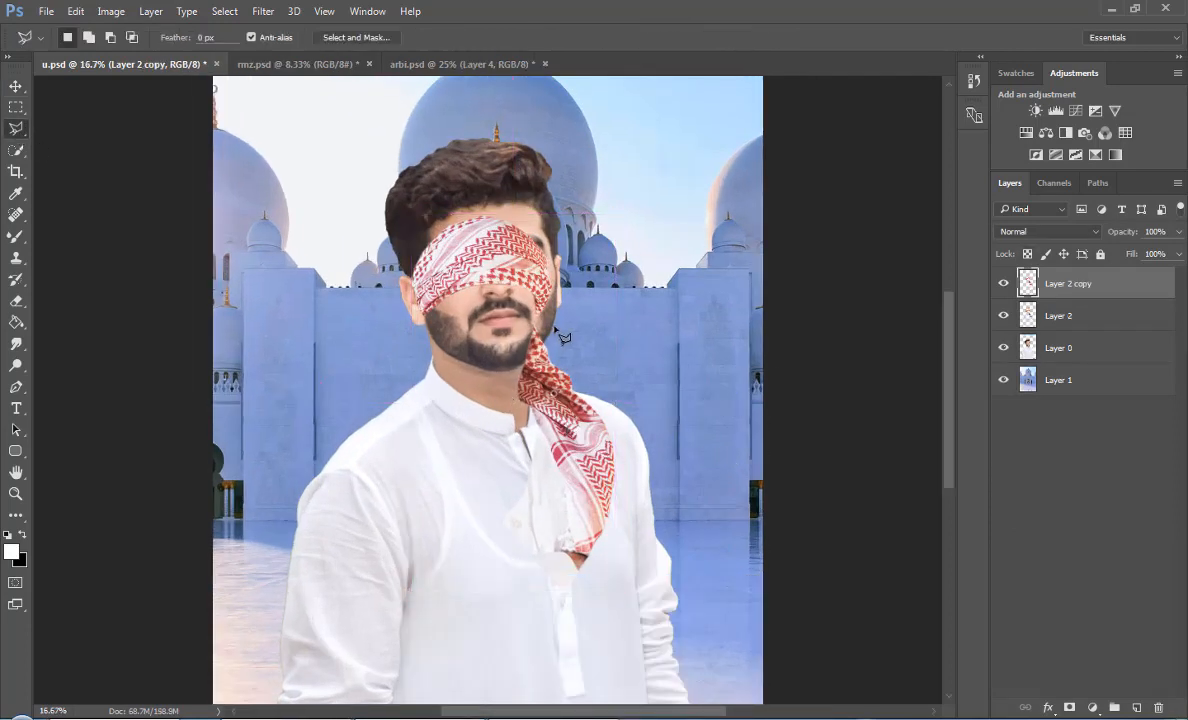
double_click(557, 331)
key("Return")
key("ctrl+e")
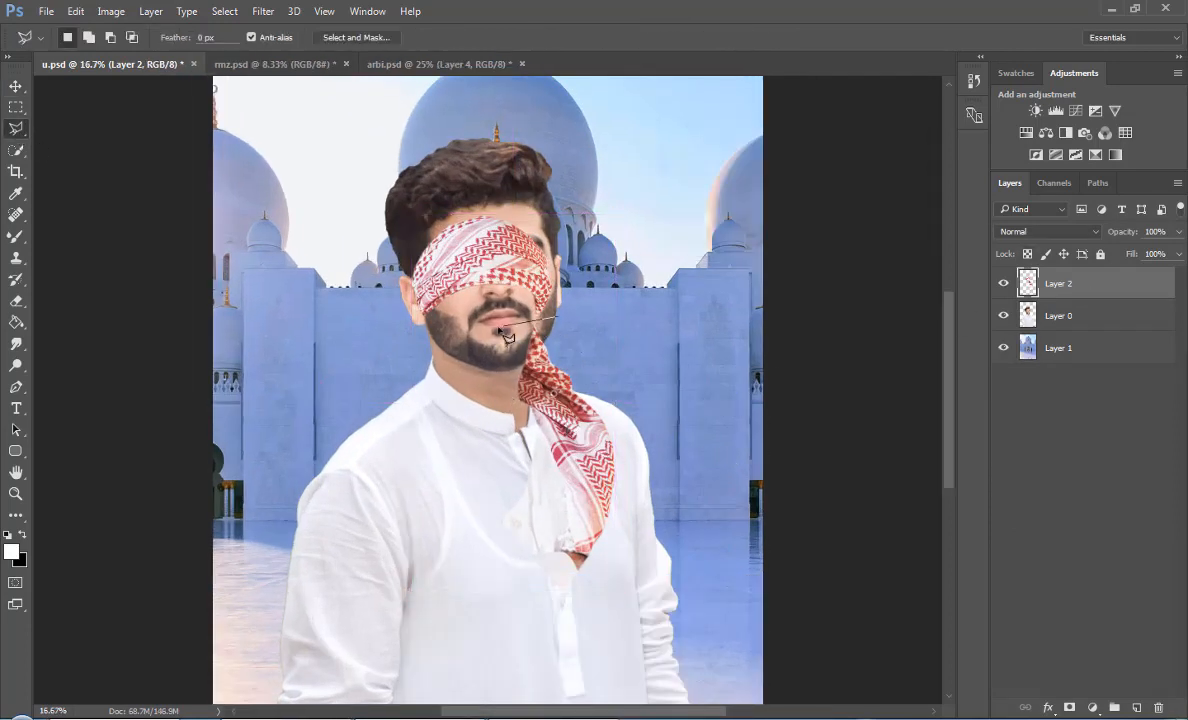
- Copy the hanging scarf end to its own layer with the Polygonal Lasso and move it across the chest
left_click(558, 317)
key("ctrl+j")
left_click(15, 86)
mouse_move(556, 440)
left_mouse_down()
mouse_move(449, 483)
mouse_move(436, 505)
left_mouse_up()
- Outline the hanging scarf end on Layer 2 with the Polygonal Lasso, delete it from that layer and deselect
left_click(14, 130)
left_click(564, 313)
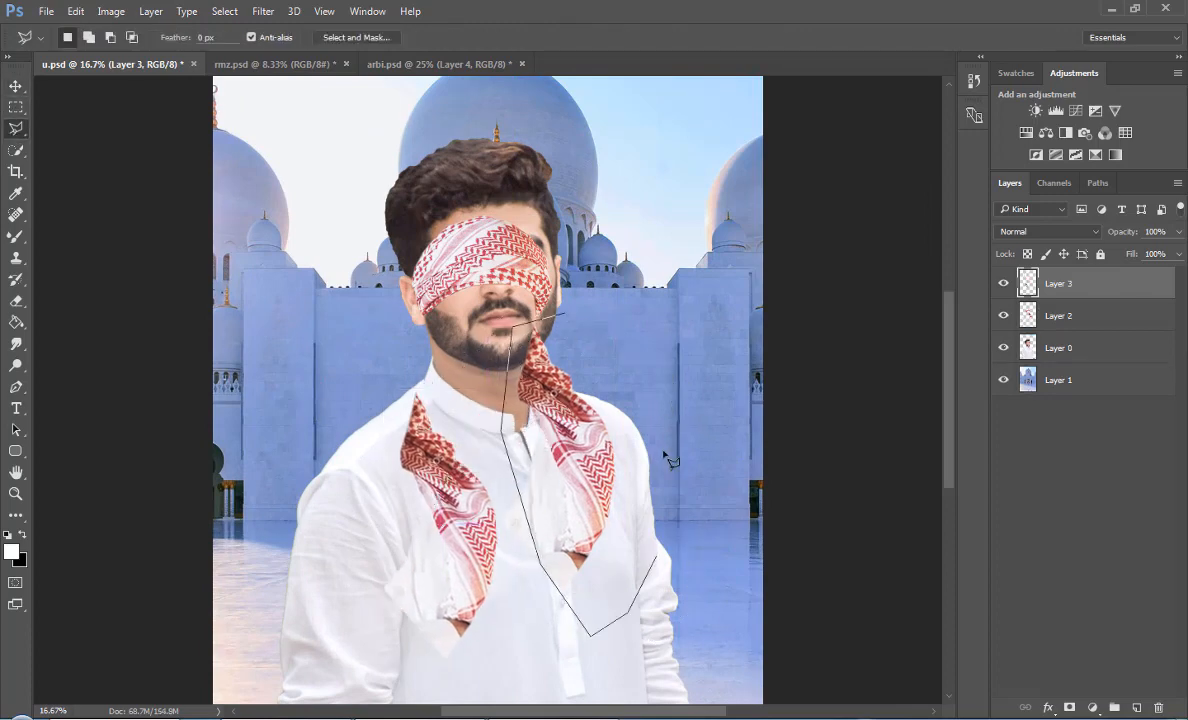
left_click(1058, 315)
key("Delete")
key("v")
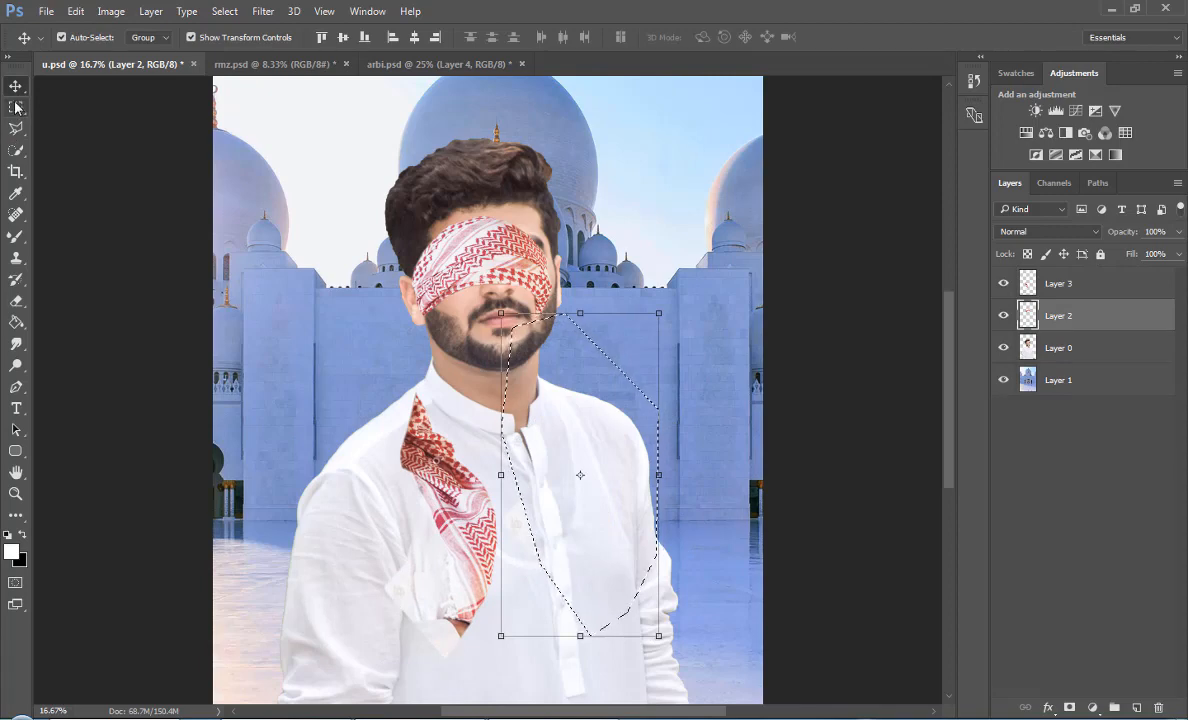
left_click(15, 107)
left_click(247, 216)
- Move the remaining headscarf wrap from the man's face up onto the top of his head
left_click(12, 90)
left_click_drag(500, 258, 480, 166)
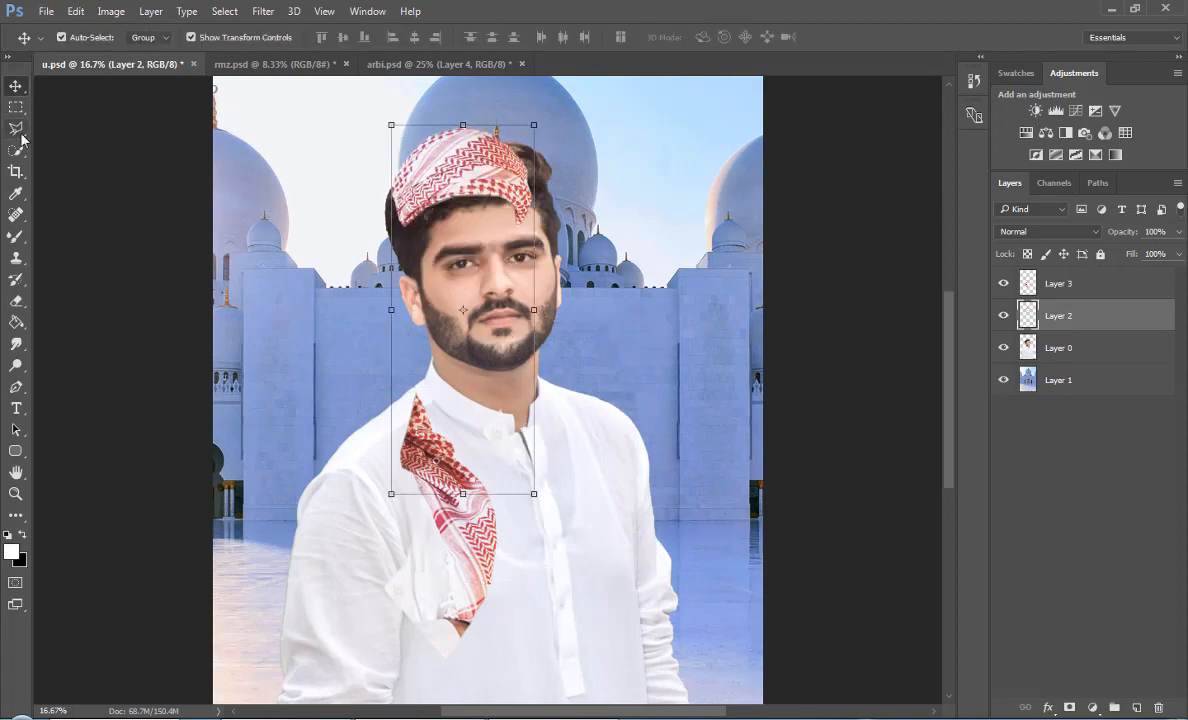
left_click(21, 134)
left_click(420, 393)
left_click_drag(954, 404, 954, 356)
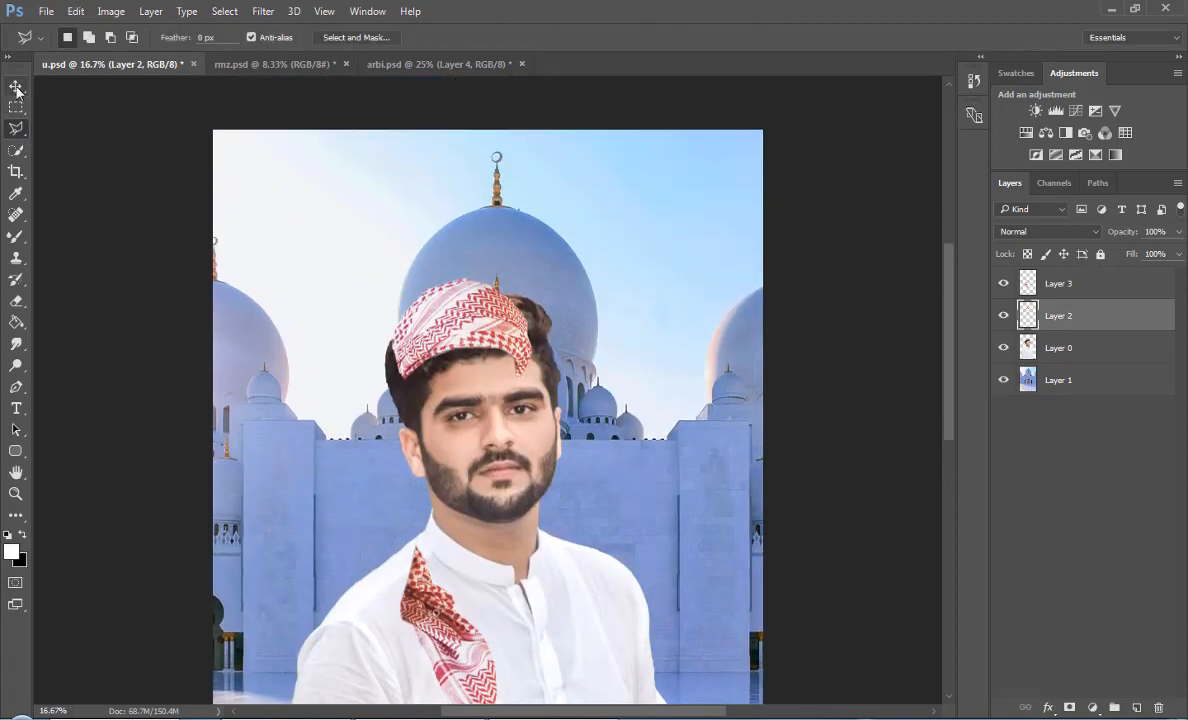
- Enlarge the headscarf wrap in width and height until it covers the man's hair, and reposition it on his head
key("v")
left_click_drag(470, 328, 476, 340)
left_click_drag(538, 344, 556, 344)
left_click_drag(506, 278, 517, 235)
left_click_drag(393, 323, 364, 323)
key("Return")
left_click_drag(491, 338, 512, 340)
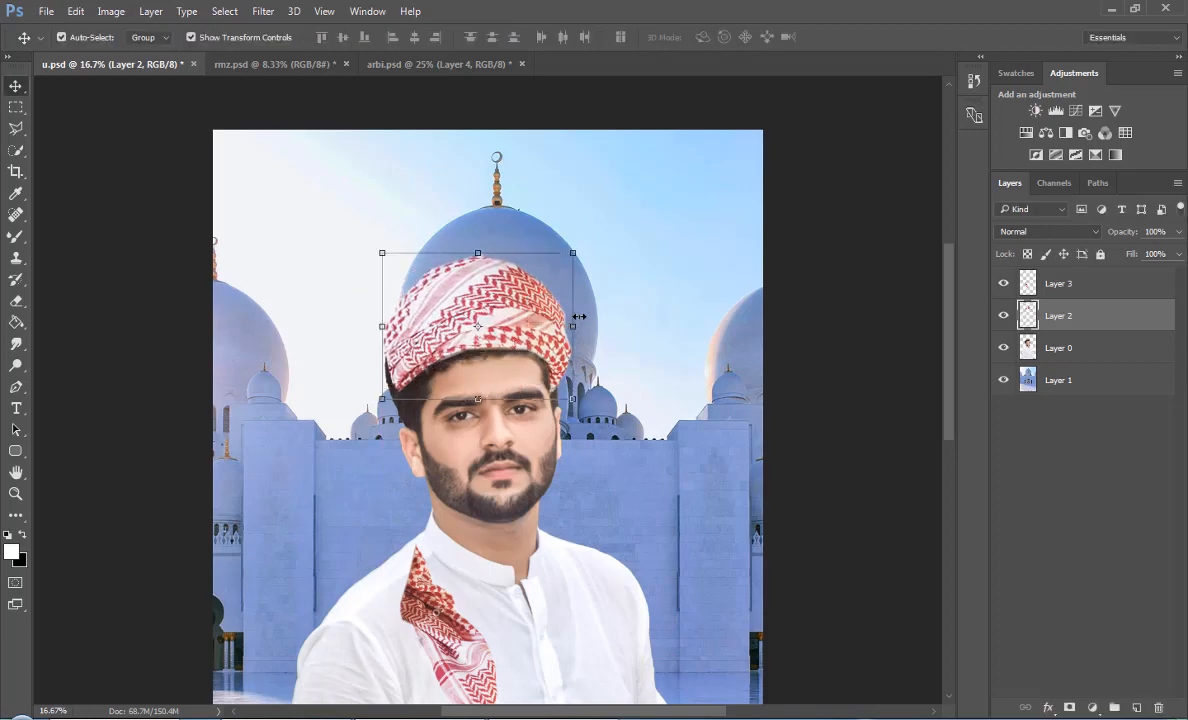
right_click(545, 322)
left_click(610, 570)
left_click(689, 41)
- Rotate the headscarf wrap by -3.96° and widen it to cover the hair beside the ear
left_click_drag(532, 325, 532, 330)
left_click_drag(594, 286, 592, 244)
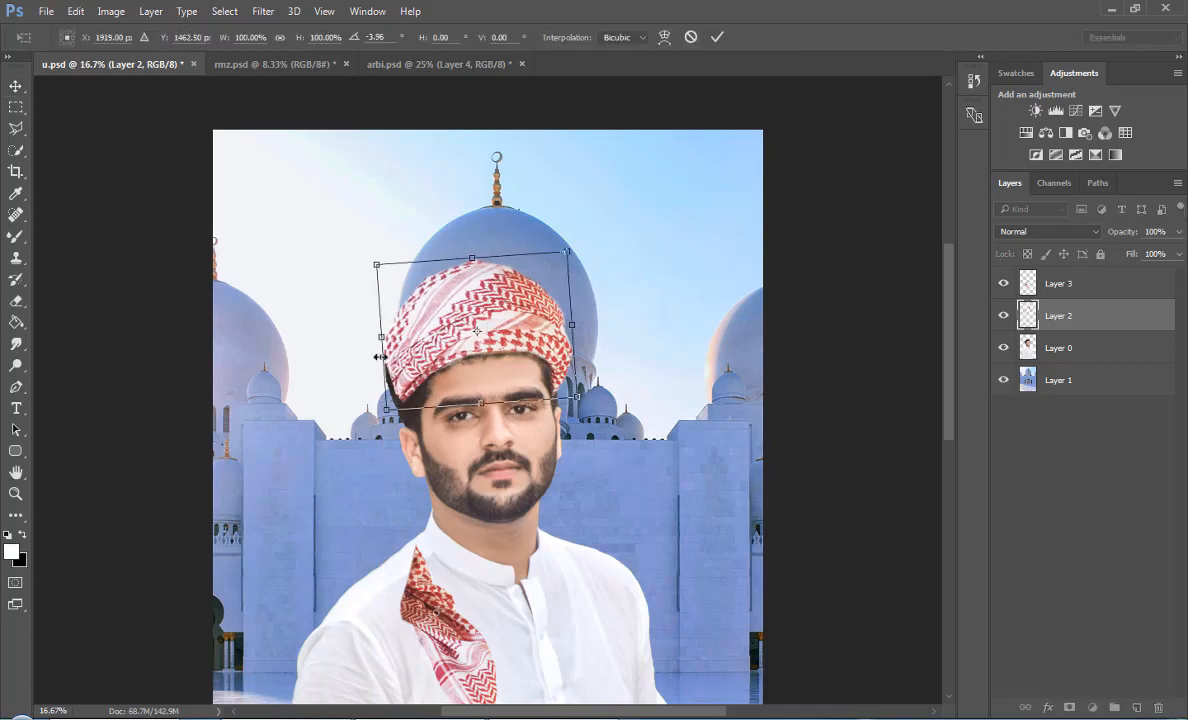
left_click_drag(378, 334, 371, 356)
key("Return")
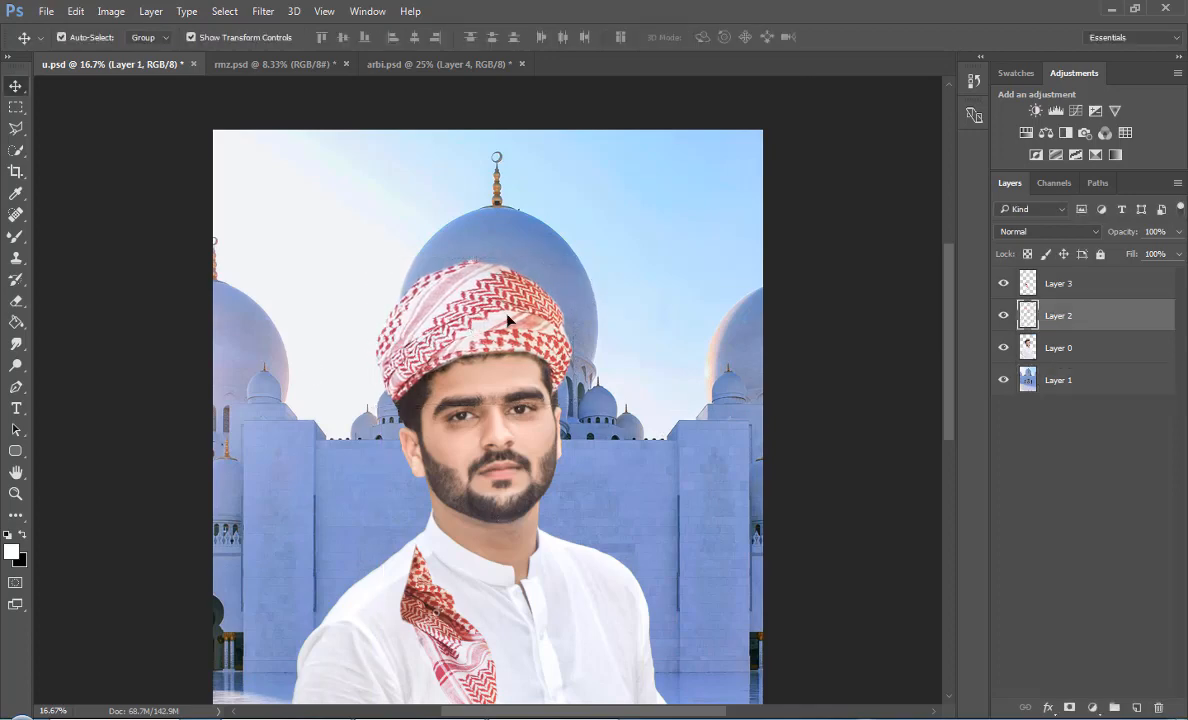
- Check the wrap's fit on the man's head in the full view and close up
key("ctrl+minus")
key("ctrl+minus")
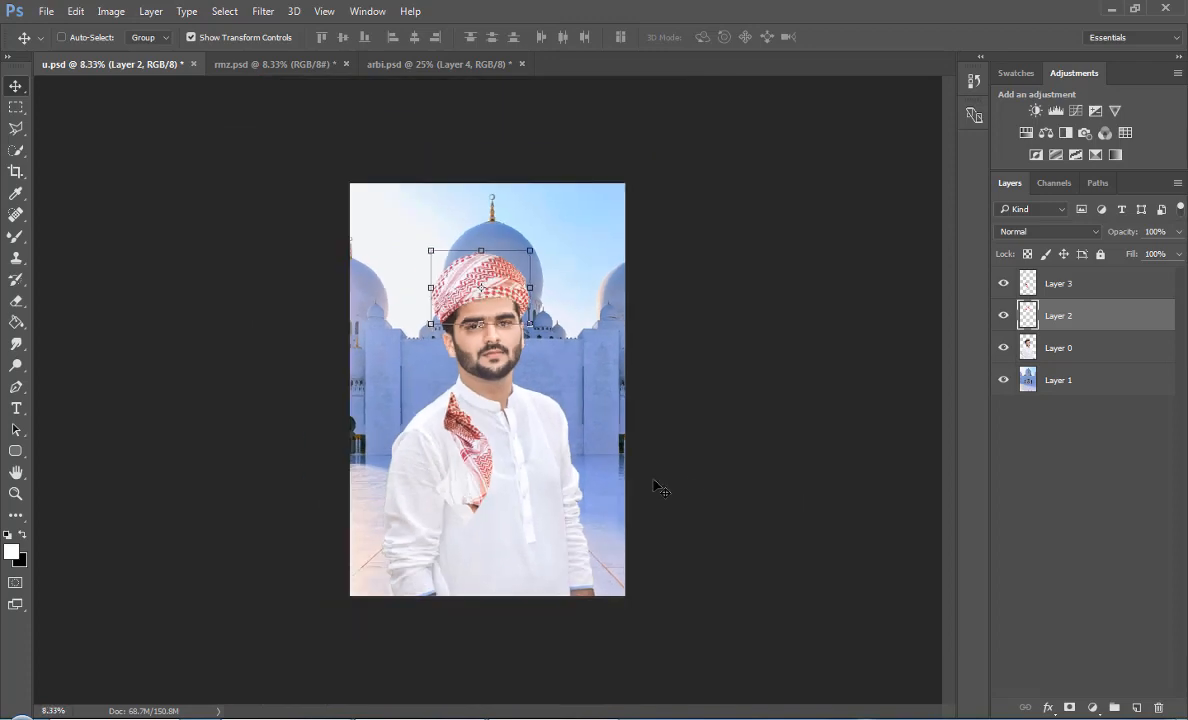
key("ctrl+plus")
key("ctrl+plus")
left_click_drag(944, 411, 947, 317)
key("ctrl+plus")
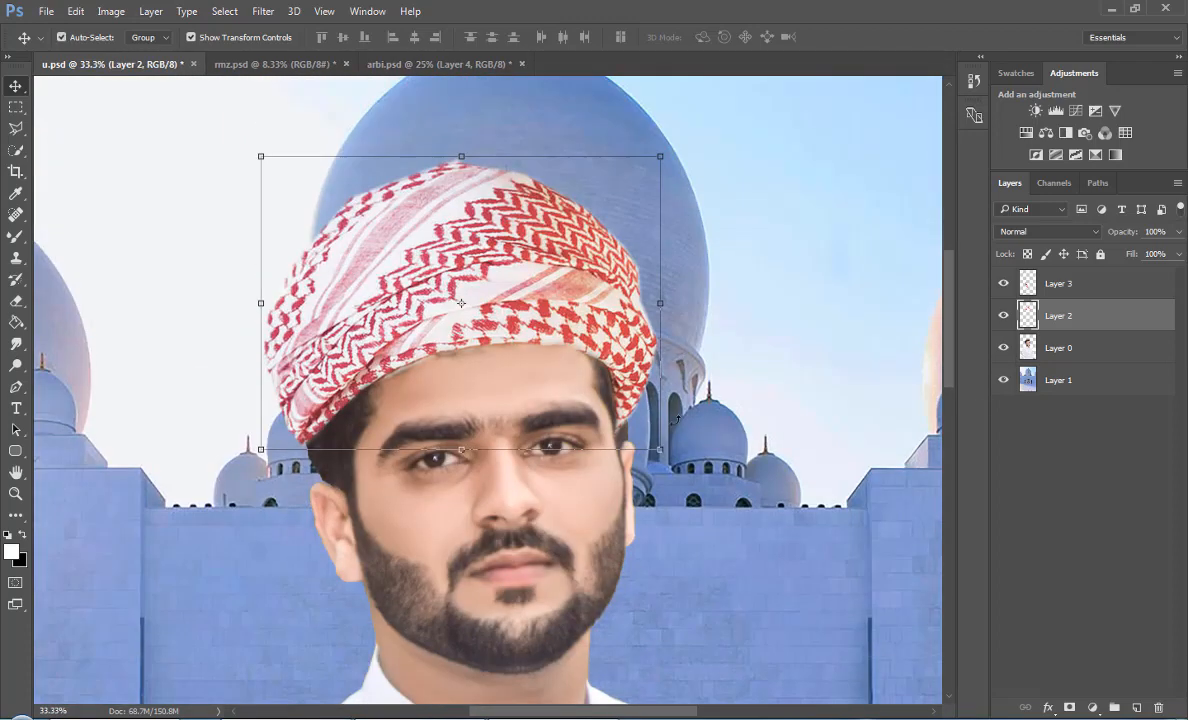
key("Right")
key("Left")
key("ctrl+minus")
key("ctrl+minus")
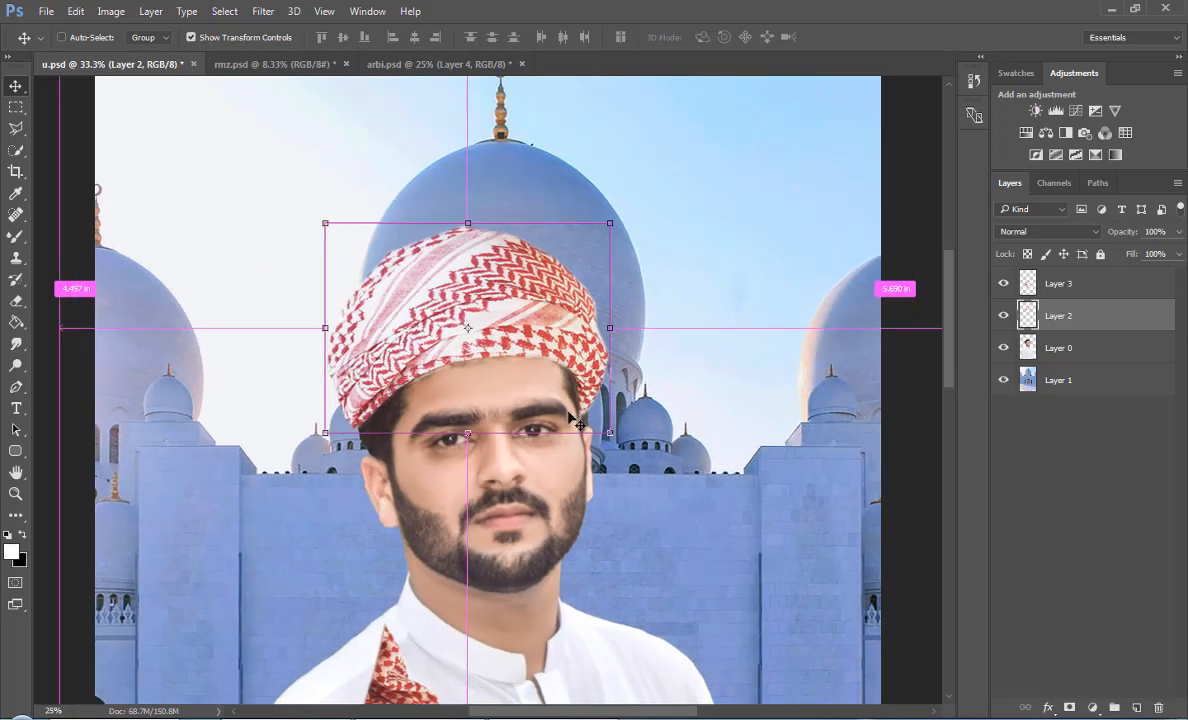
- Move the hanging scarf end on Layer 3 beside the man's neck and place its layer behind Layer 0
left_click(457, 640)
left_click_drag(456, 638, 599, 478)
left_click_drag(1058, 283, 1063, 357)
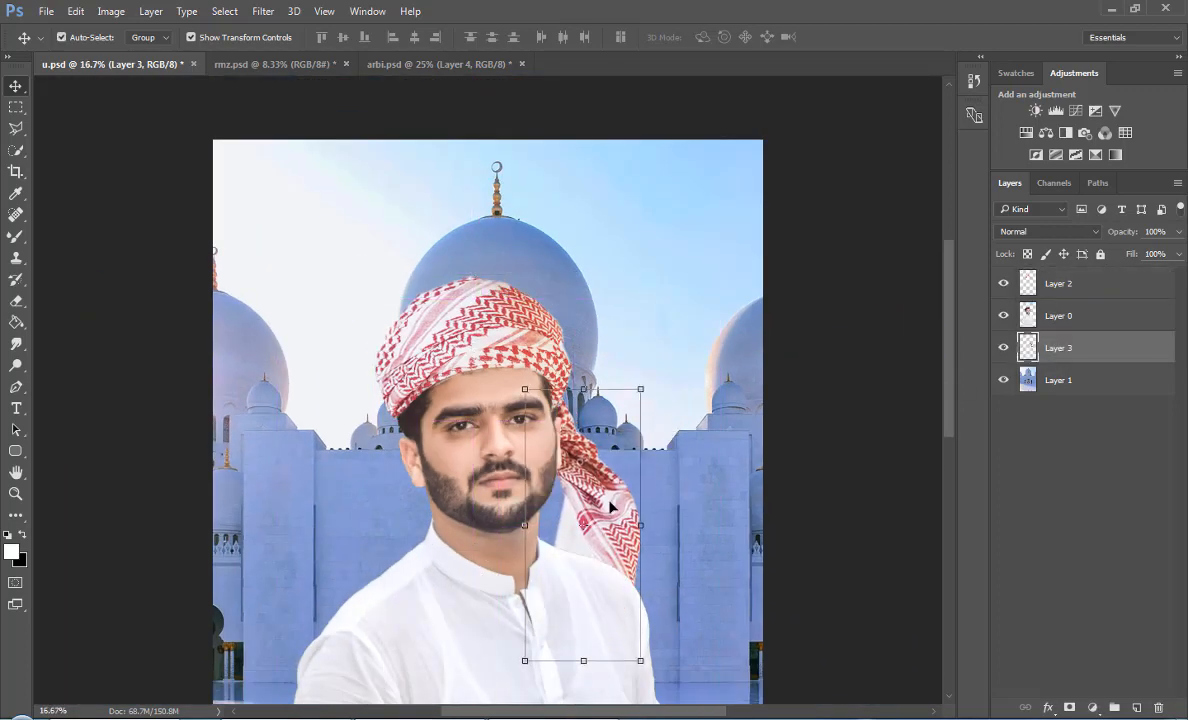
left_click_drag(600, 502, 600, 500)
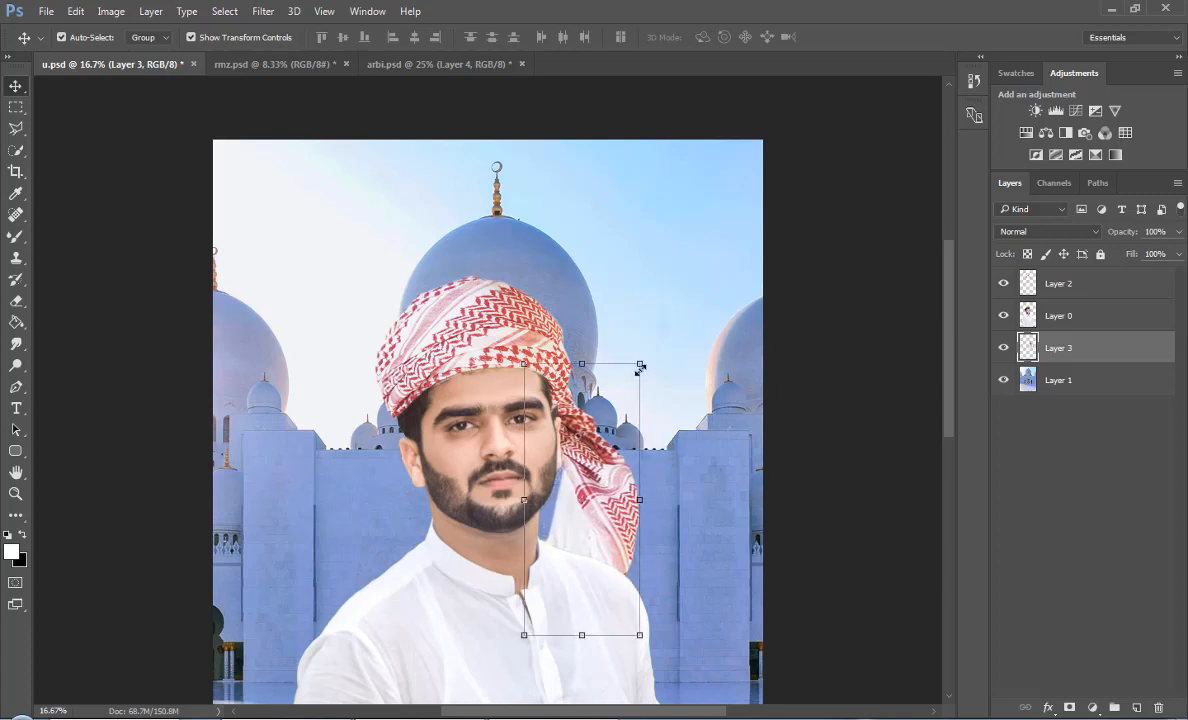
- Widen the hanging scarf end behind the man to 107.79% and fit it beneath the wrap
left_click_drag(637, 376, 647, 378)
left_click_drag(610, 491, 607, 495)
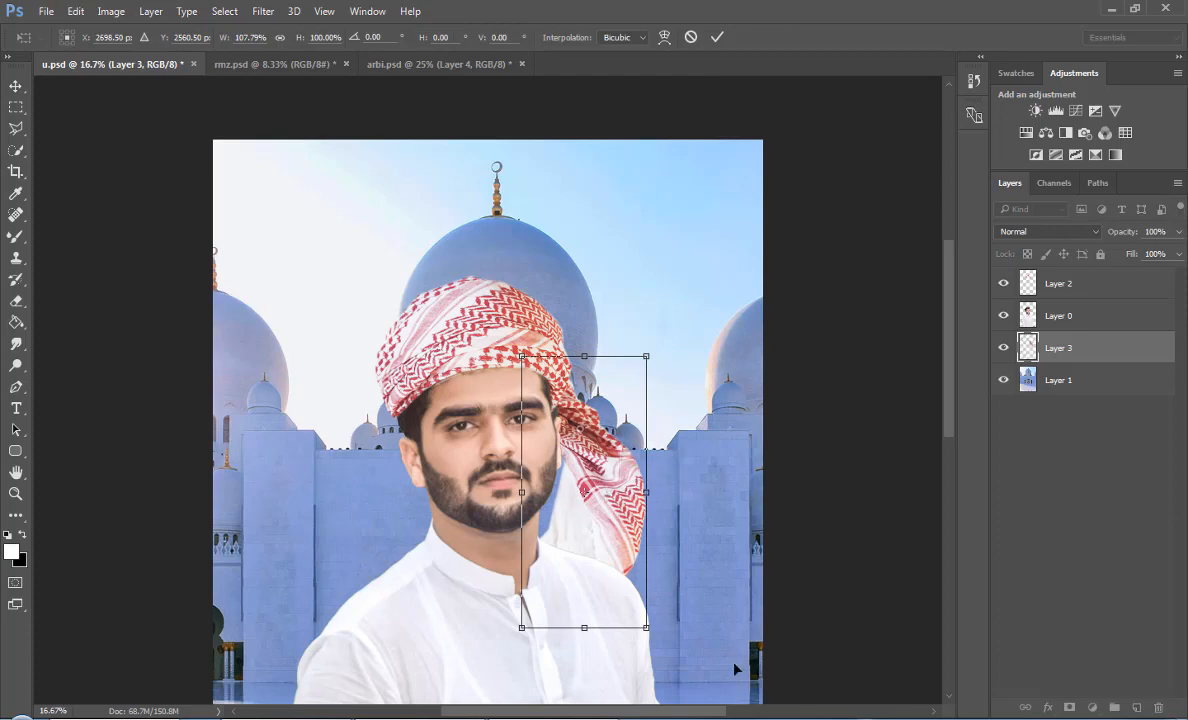
key("ctrl+plus")
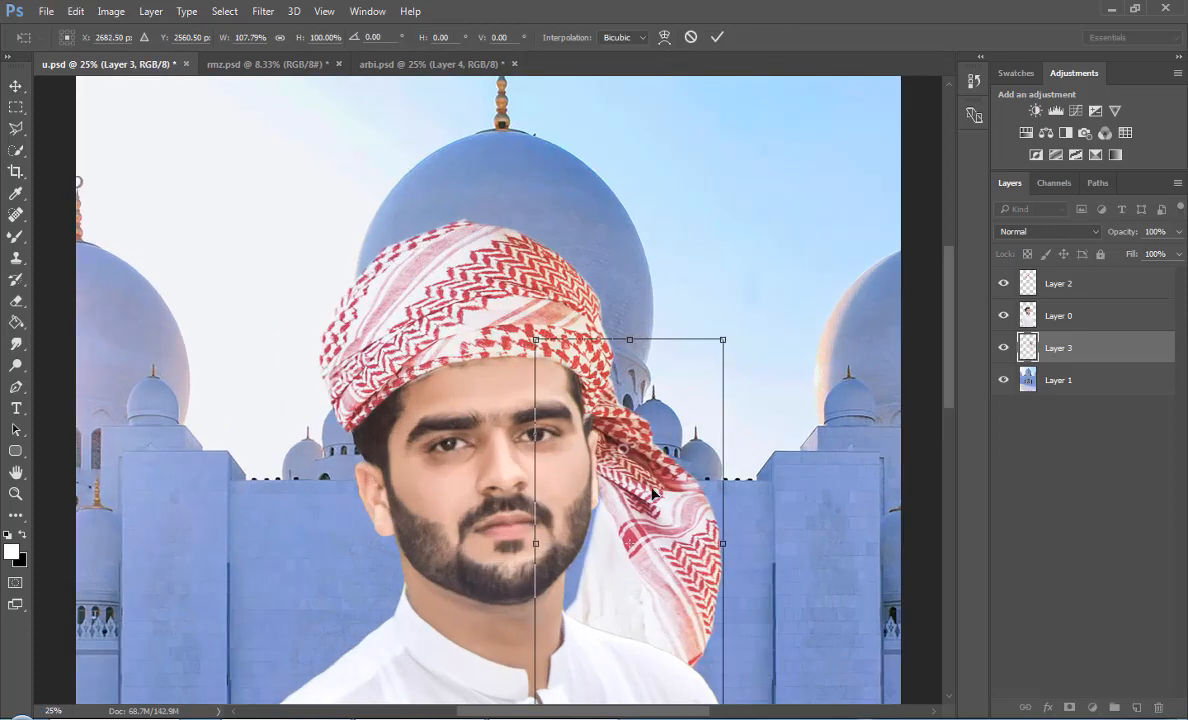
key("Return")
- Duplicate the hanging scarf end, place the copy in front of Layer 0 and position it over the man's shoulder
key("ctrl+j")
left_click_drag(676, 484, 842, 378)
left_click_drag(1080, 348, 1076, 307)
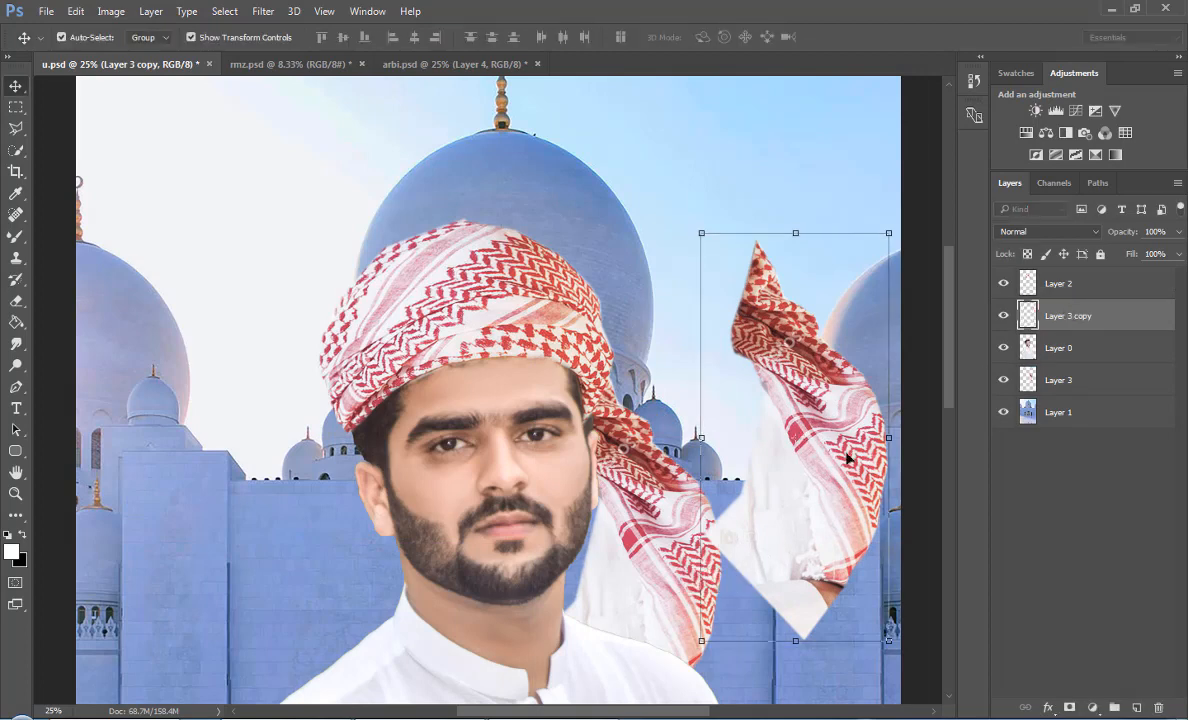
left_click_drag(849, 450, 674, 590)
key("ctrl+minus")
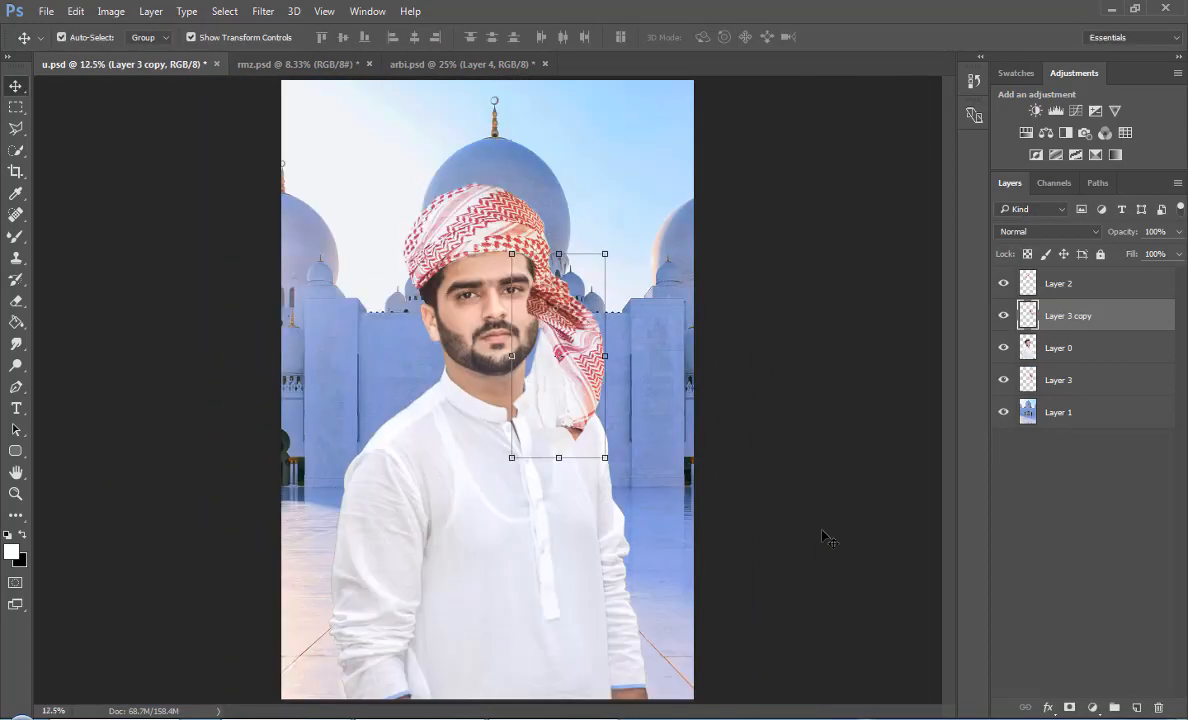
key("ctrl+plus")
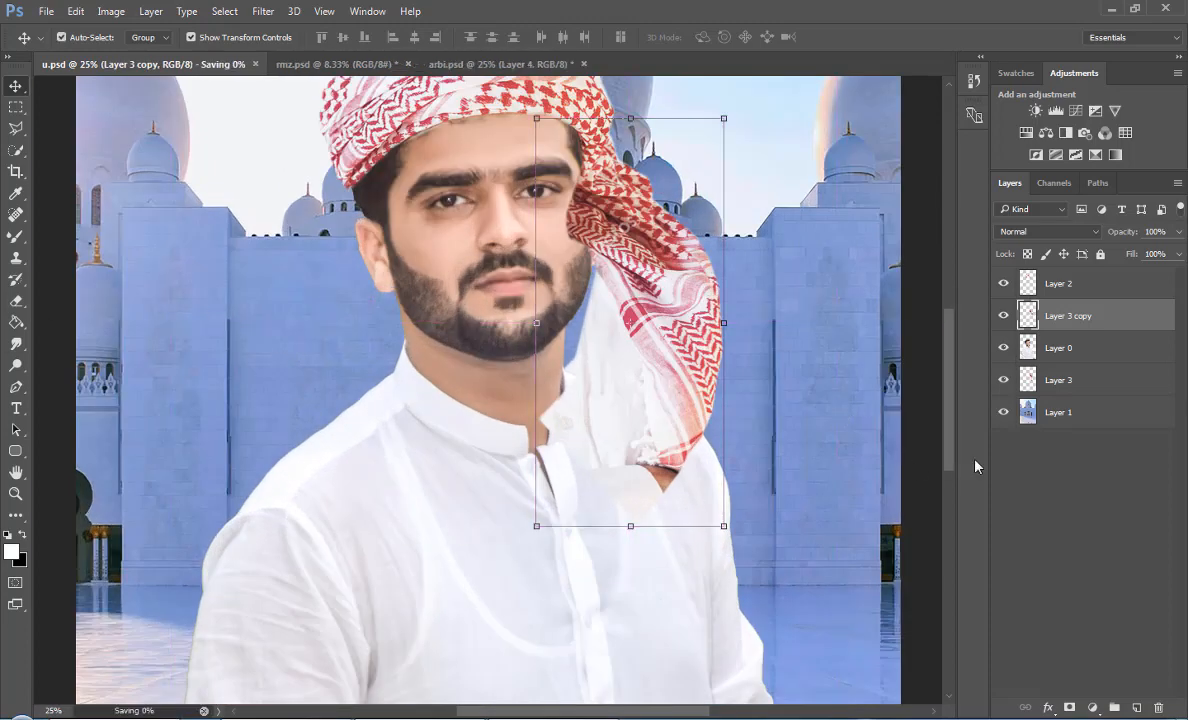
- Align the front scarf copy with the edge of the man's face below the wrap and narrow it
key("ctrl+plus")
left_click_drag(745, 432, 764, 449)
left_click_drag(835, 395, 832, 358)
key("Return")
left_click_drag(738, 446, 747, 456)
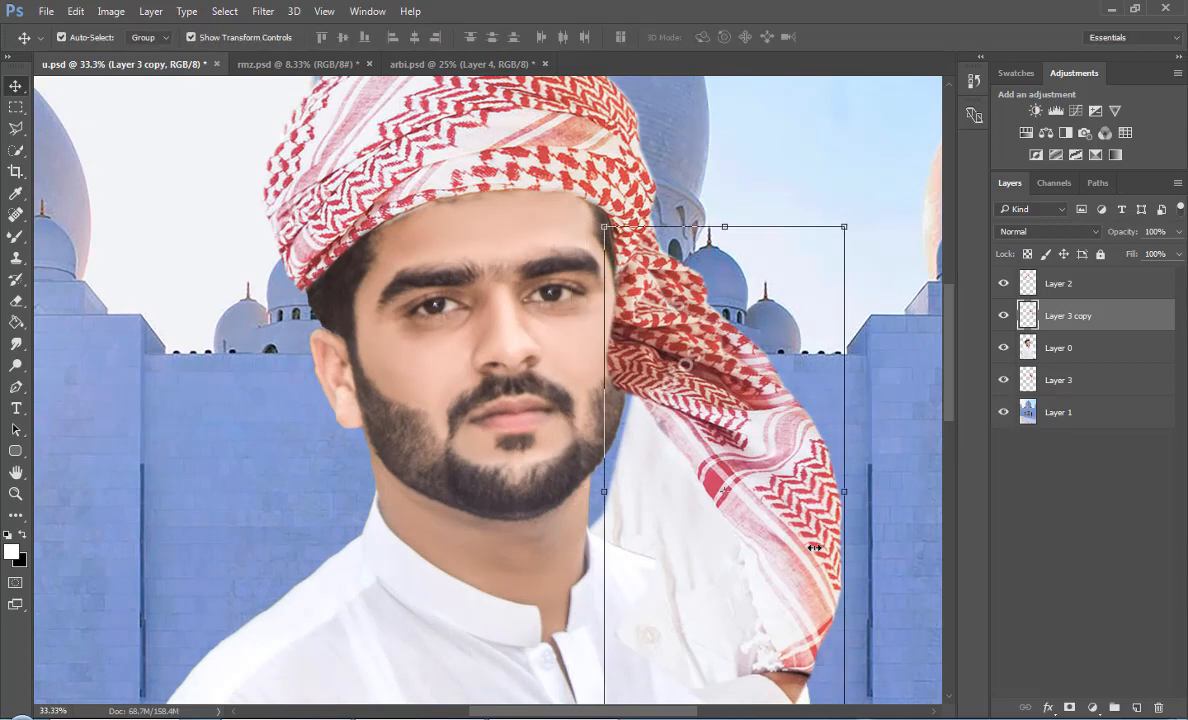
left_click_drag(843, 548, 793, 548)
key("Return")
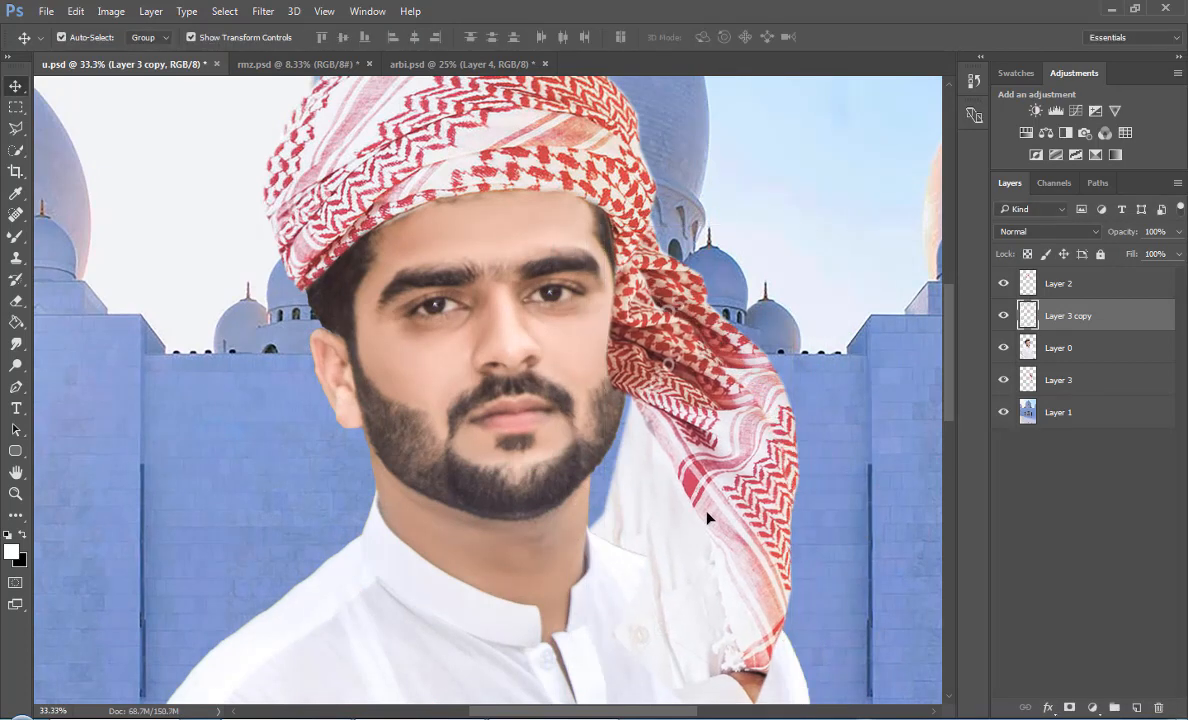
left_click_drag(707, 512, 706, 513)
key("ctrl+minus")
key("ctrl+minus")
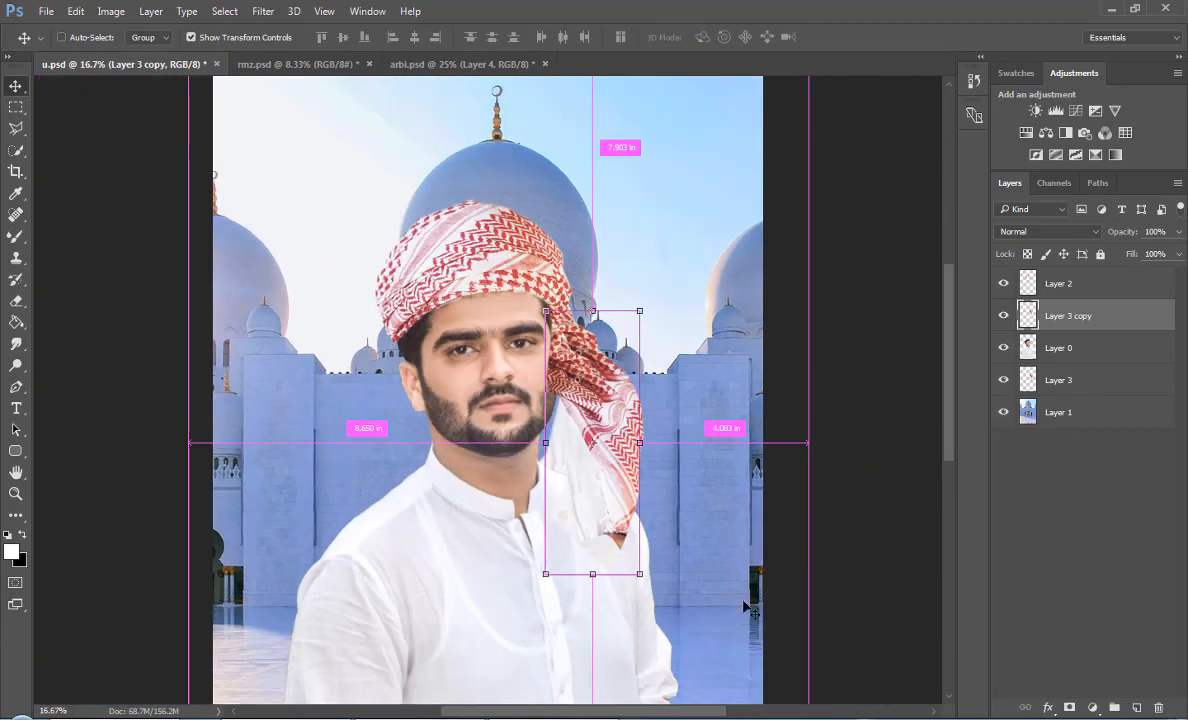
left_click(901, 596)
- Shift the front scarf copy slightly away from the face and narrow it further
key("ctrl+plus")
key("ctrl+plus")
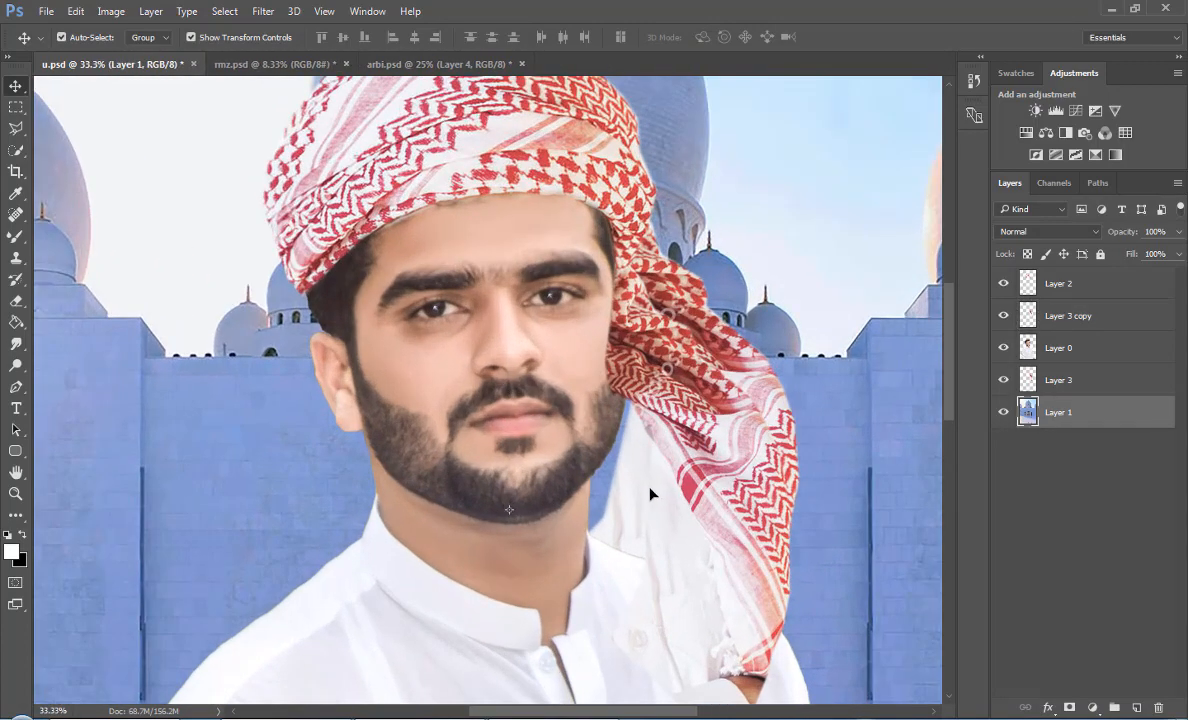
mouse_move(650, 494)
left_mouse_down()
mouse_move(470, 580)
mouse_move(775, 625)
mouse_move(668, 495)
left_mouse_up()
key("ctrl+t")
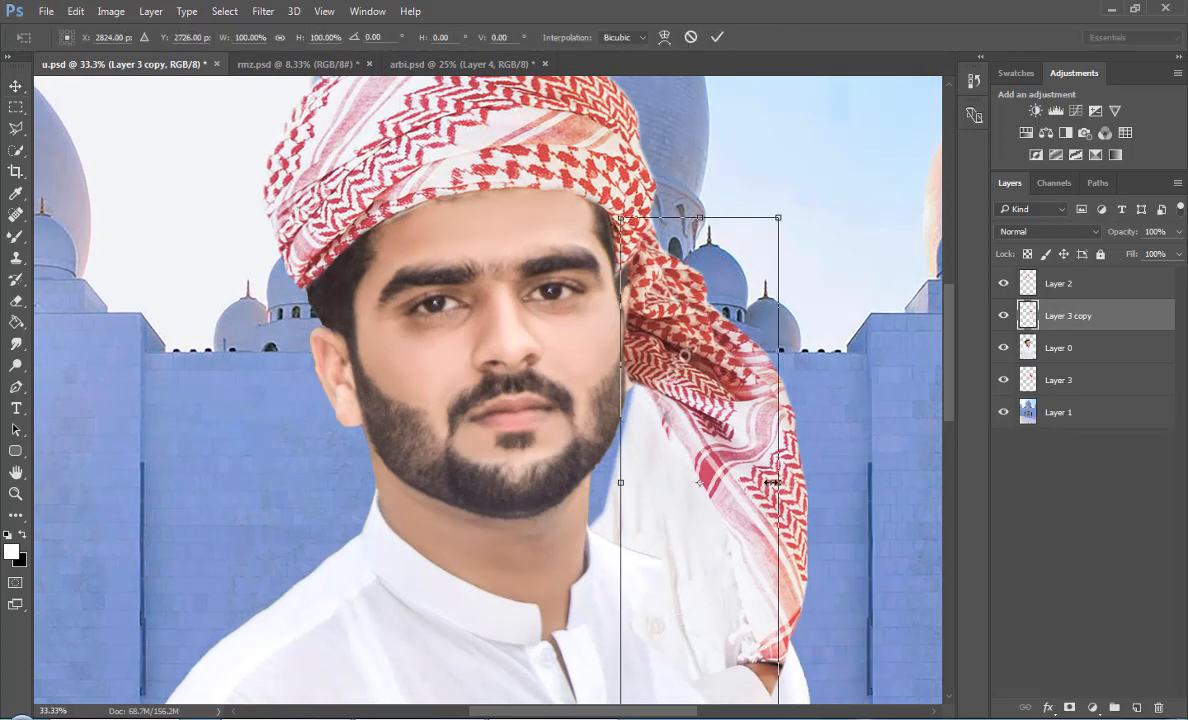
left_click_drag(771, 482, 756, 478)
key("Return")
key("ctrl+minus")
key("ctrl+minus")
left_click(875, 525)
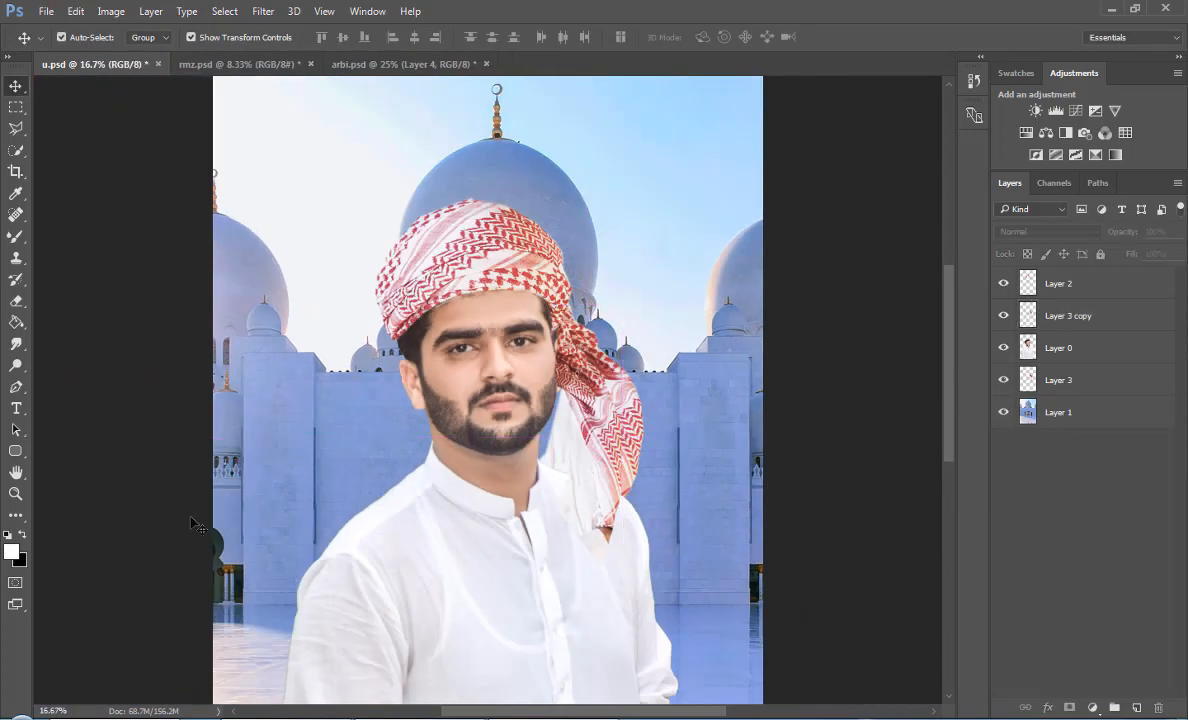
- Narrow the rear scarf piece on Layer 3 and move it closer to the neck, toggling its visibility to compare
key("ctrl+plus")
left_click(638, 436)
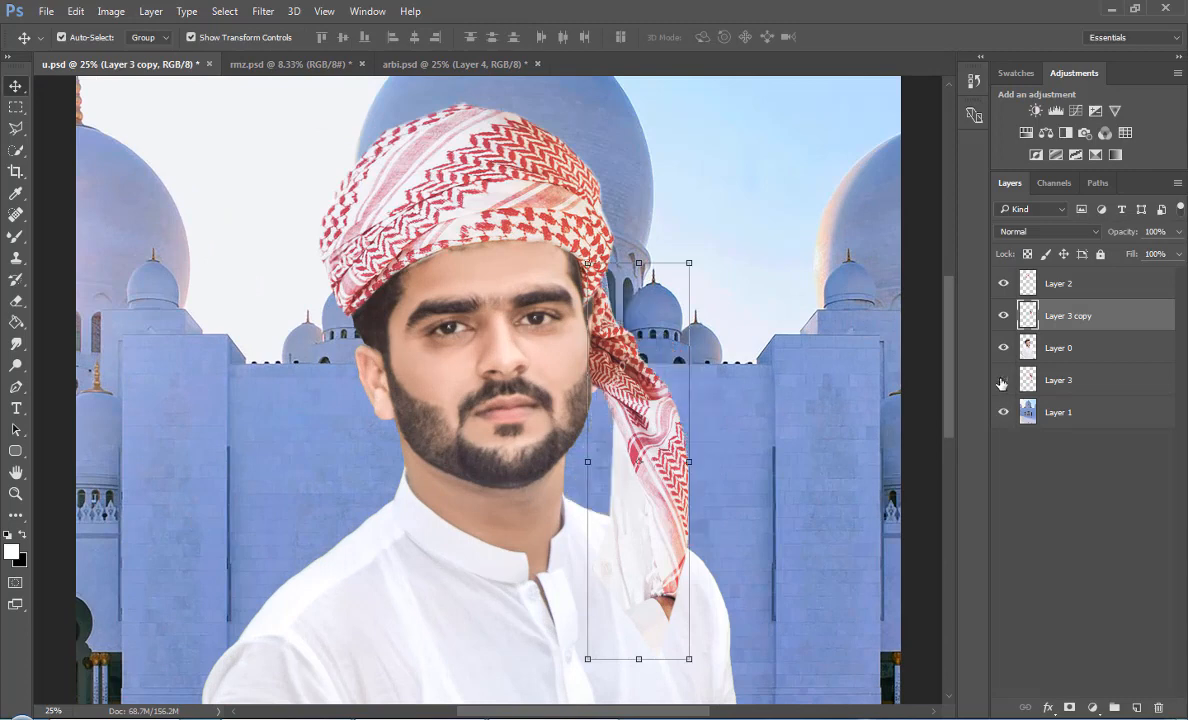
left_click(1002, 380)
left_click(708, 463)
left_click_drag(724, 427, 689, 428)
key("Return")
mouse_move(589, 479)
left_mouse_down()
mouse_move(560, 443)
mouse_move(572, 487)
left_mouse_up()
left_click(1003, 380)
left_click(1003, 380)
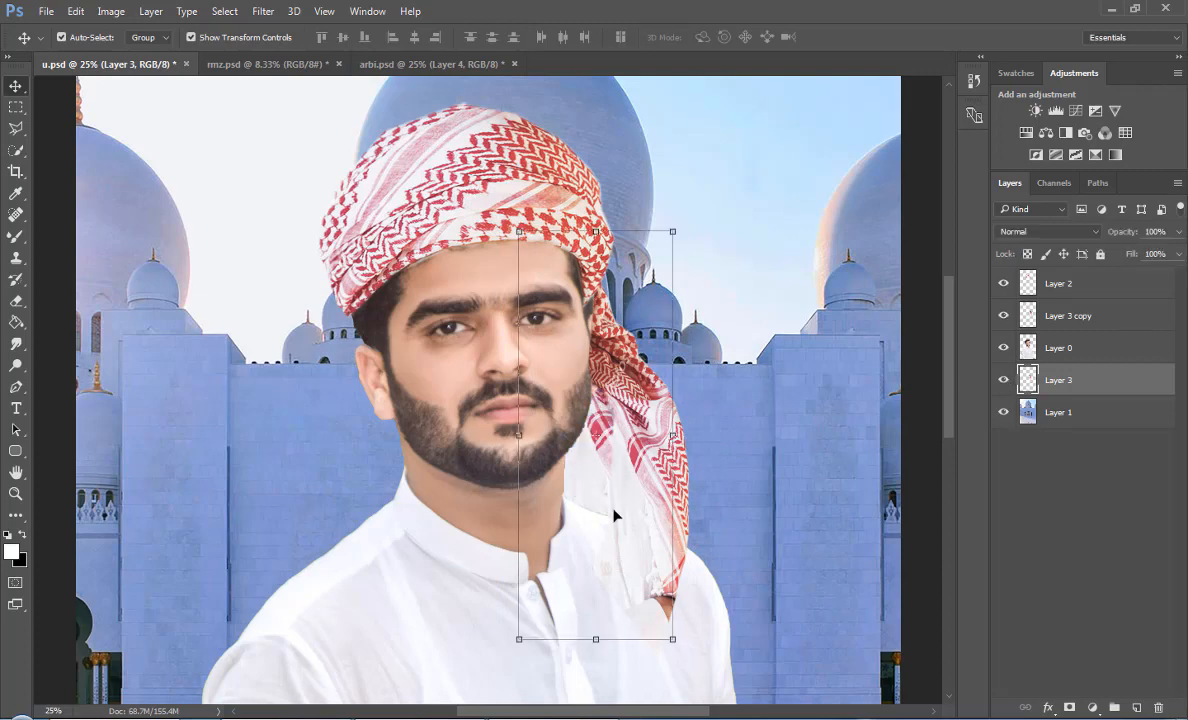
- Nudge the rear scarf piece and its front copy left, and raise the front copy towards the wrap
key("shift+Left")
key("shift+Left")
left_click(716, 583)
left_click(682, 582)
key("shift+Left")
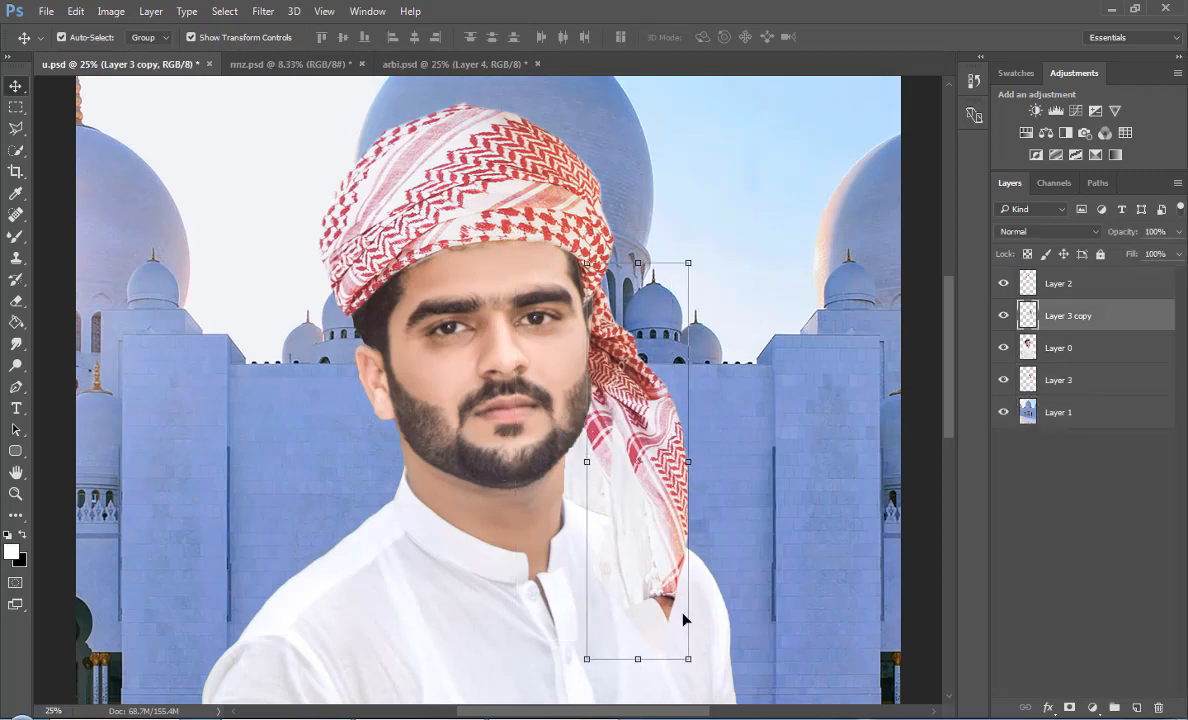
key("shift+Up")
key("shift+Up")
- Make the headscarf wrap on Layer 2 slightly taller and nudge it down to meet the hanging scarf end
left_click(552, 221)
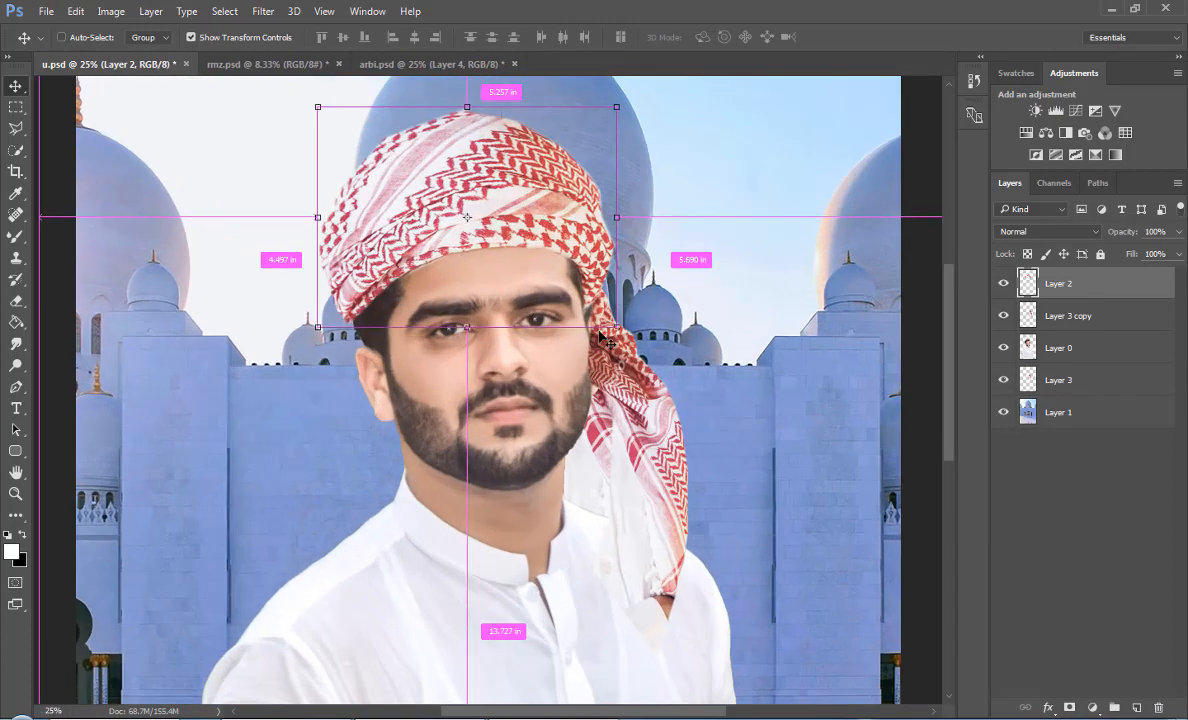
key("ctrl+plus")
left_click_drag(950, 326, 950, 286)
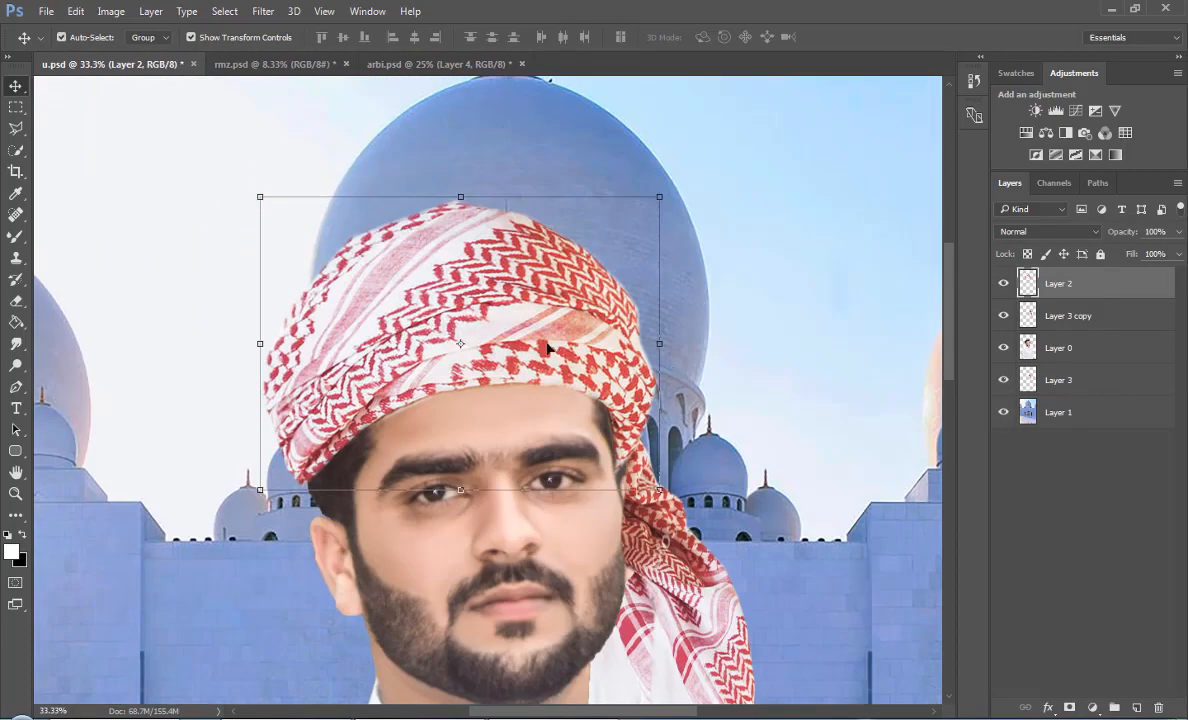
left_click_drag(592, 197, 596, 187)
key("Return")
key("Down")
key("Down")
key("Down")
key("Down")
key("Down")
key("Down")
key("Down")
key("Down")
key("Down")
key("Down")
key("Down")
key("Down")
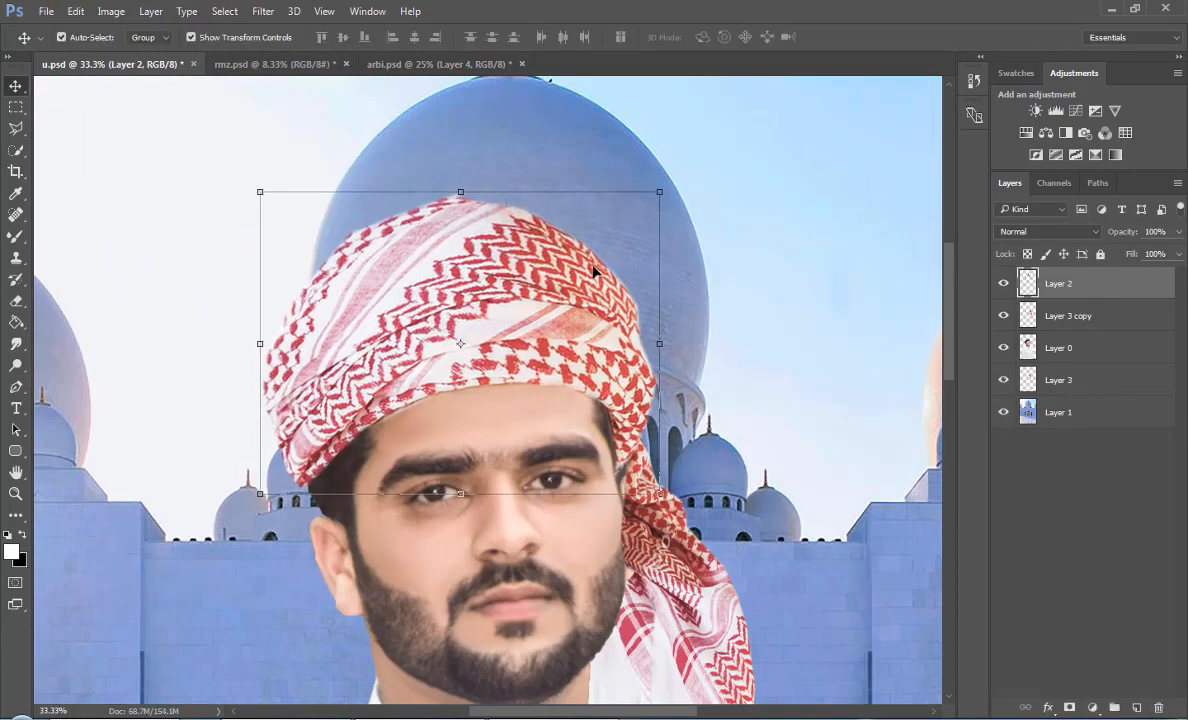
- Nudge the front scarf copy slightly left to line it up with the edge of the wrap
left_click(662, 505)
key("Left")
key("Left")
key("Left")
key("ctrl+minus")
key("ctrl+minus")
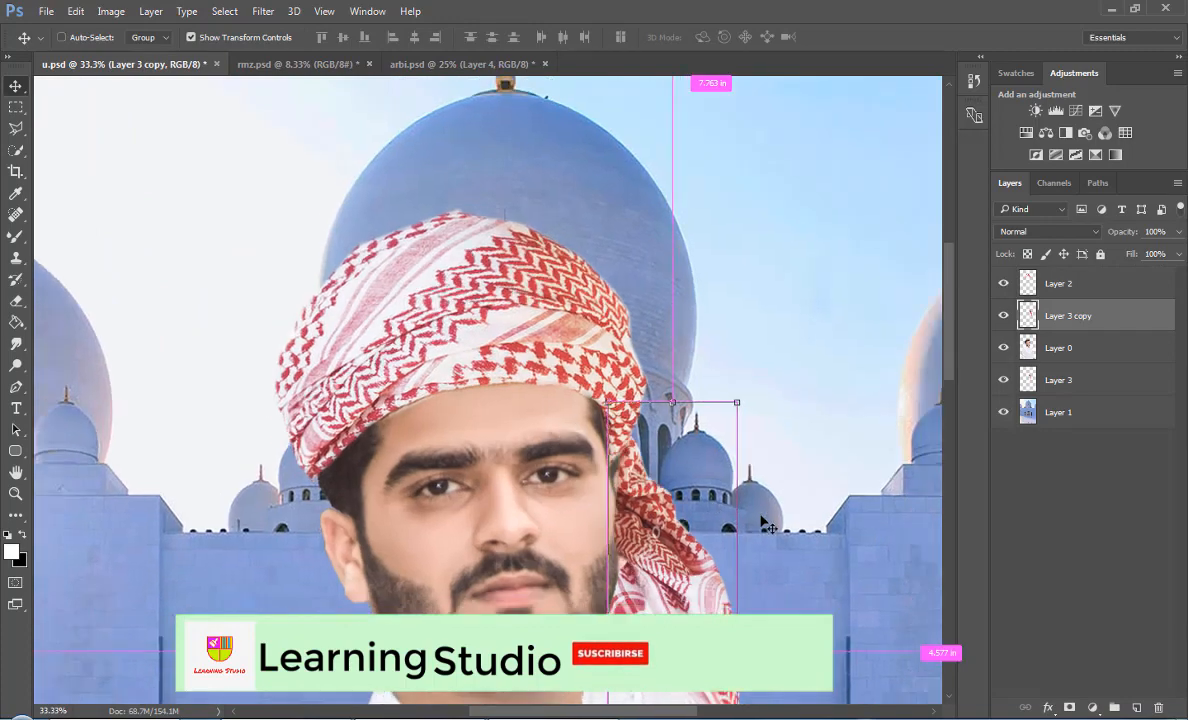
key("ctrl+minus")
key("m")
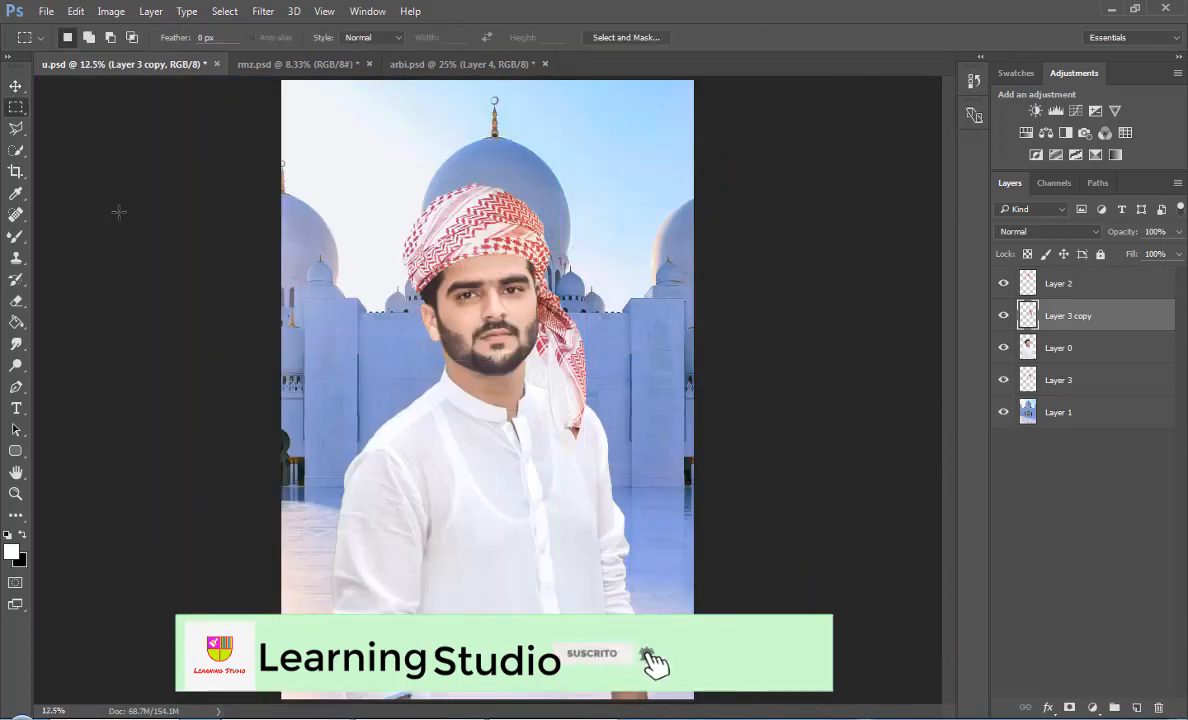
- Save the u.psd document after checking the assembled headscarf up close
key("ctrl+plus")
key("ctrl+plus")
key("ctrl+plus")
scroll(783, 561, "up", 5)
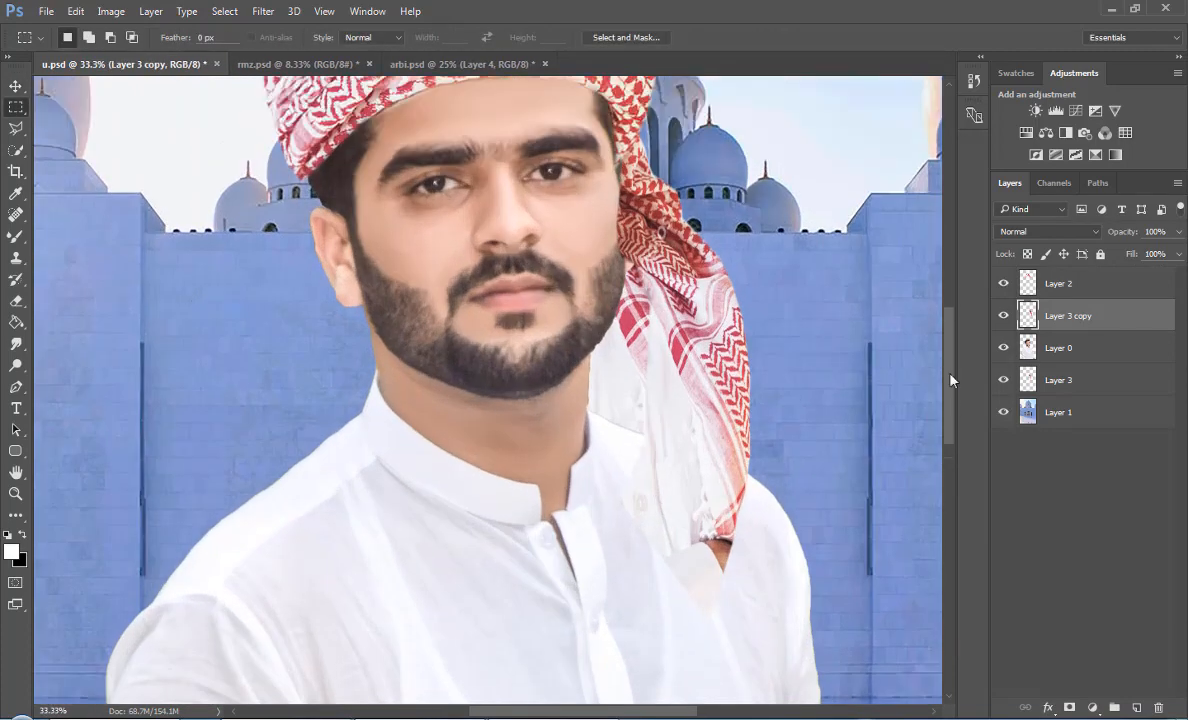
key("ctrl+s")
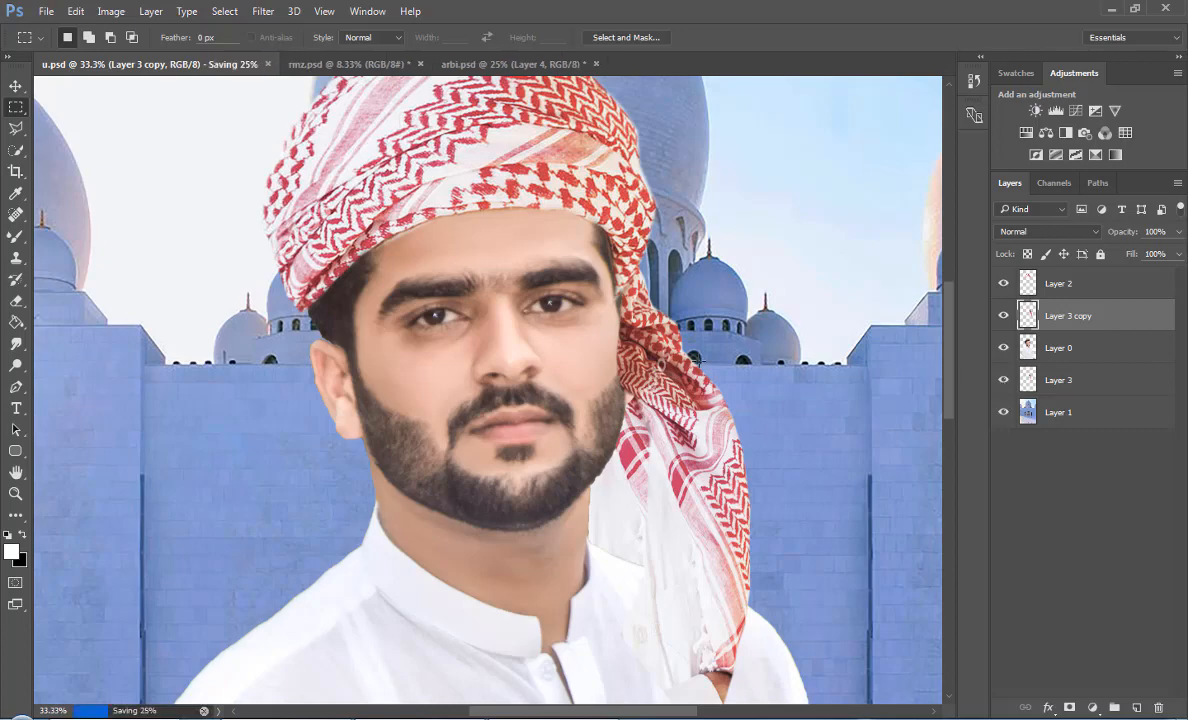
scroll(880, 400, "up", 5)
key("ctrl+minus")
key("ctrl+minus")
key("ctrl+minus")
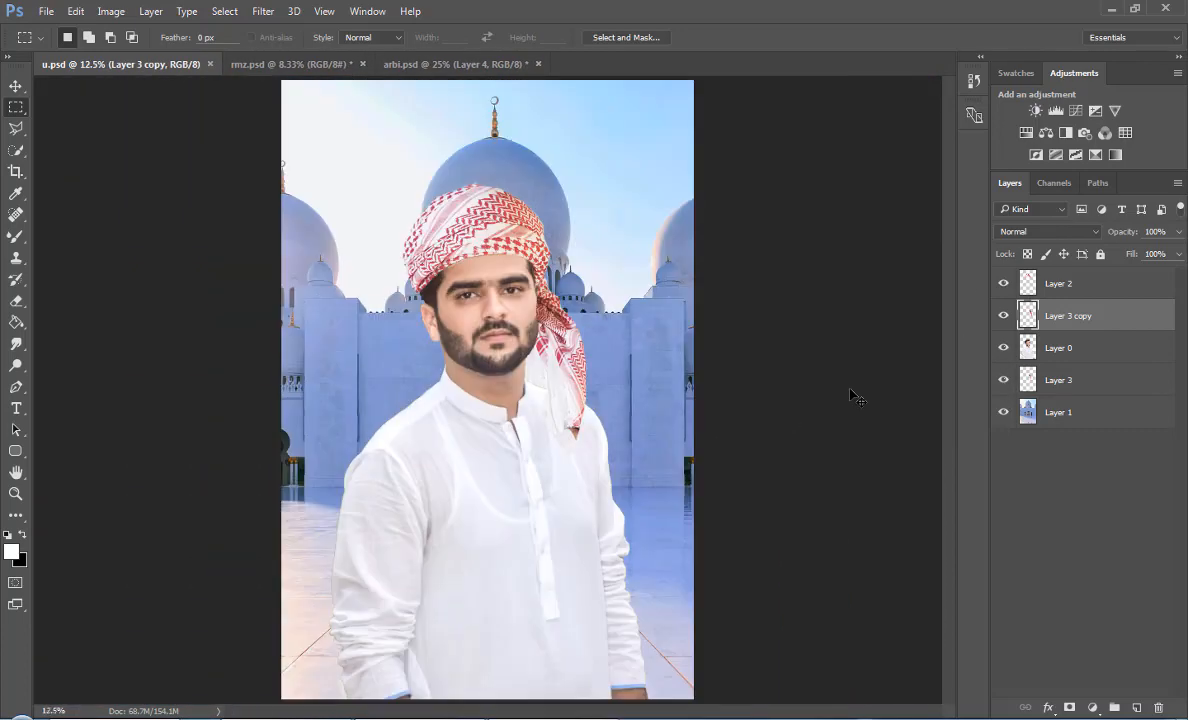
key("ctrl+plus")
key("ctrl+plus")
key("ctrl+plus")
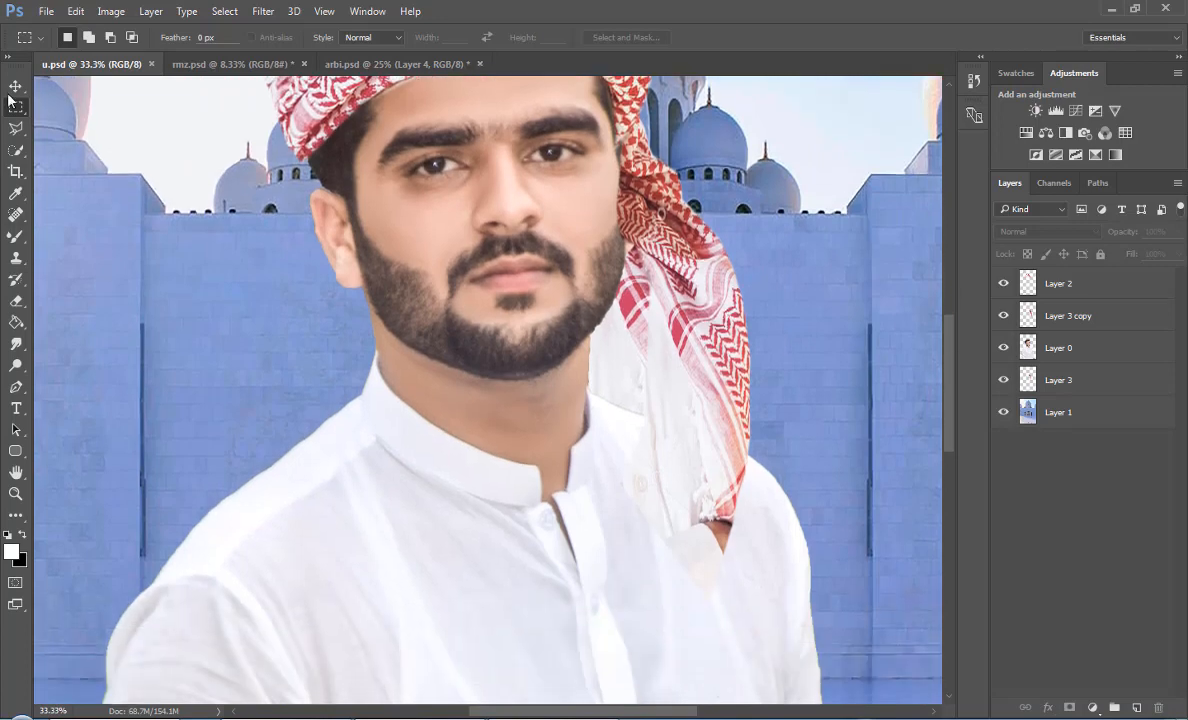
- Erase the leftover cuff and hand below the hanging scarf end on Layer 3 copy, using a soft eraser reduced to 150 px
left_click(15, 86)
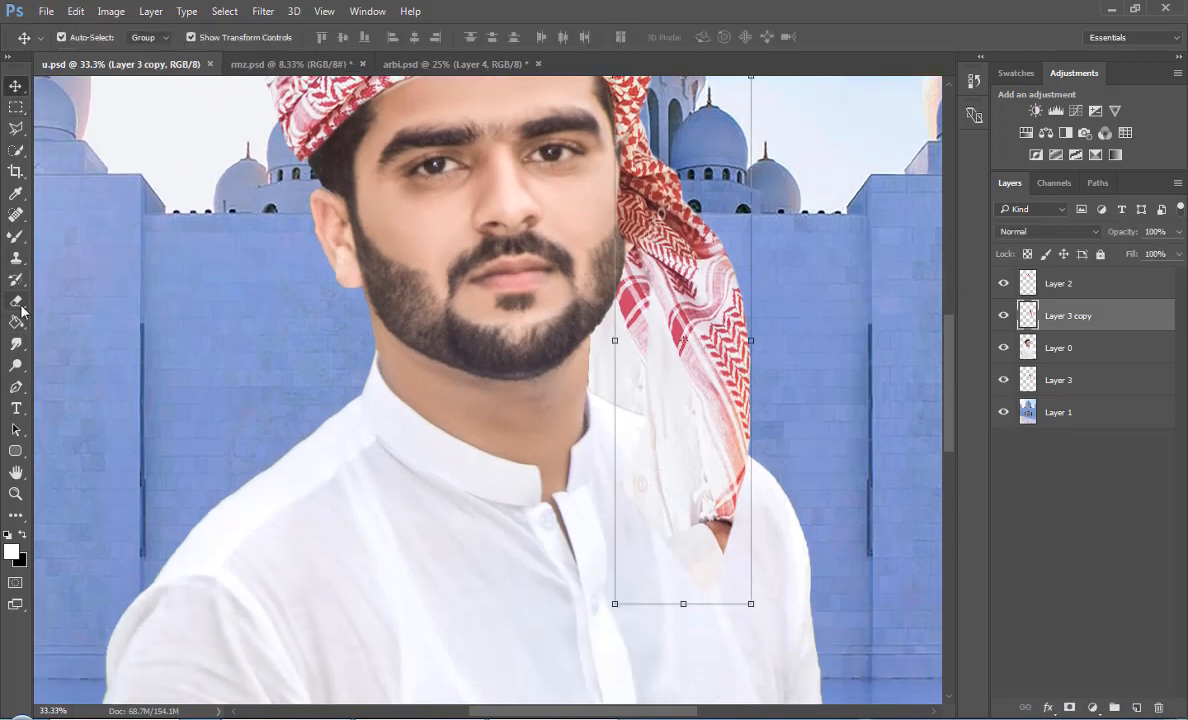
left_click(17, 303)
left_click(1003, 315)
left_click(1003, 315)
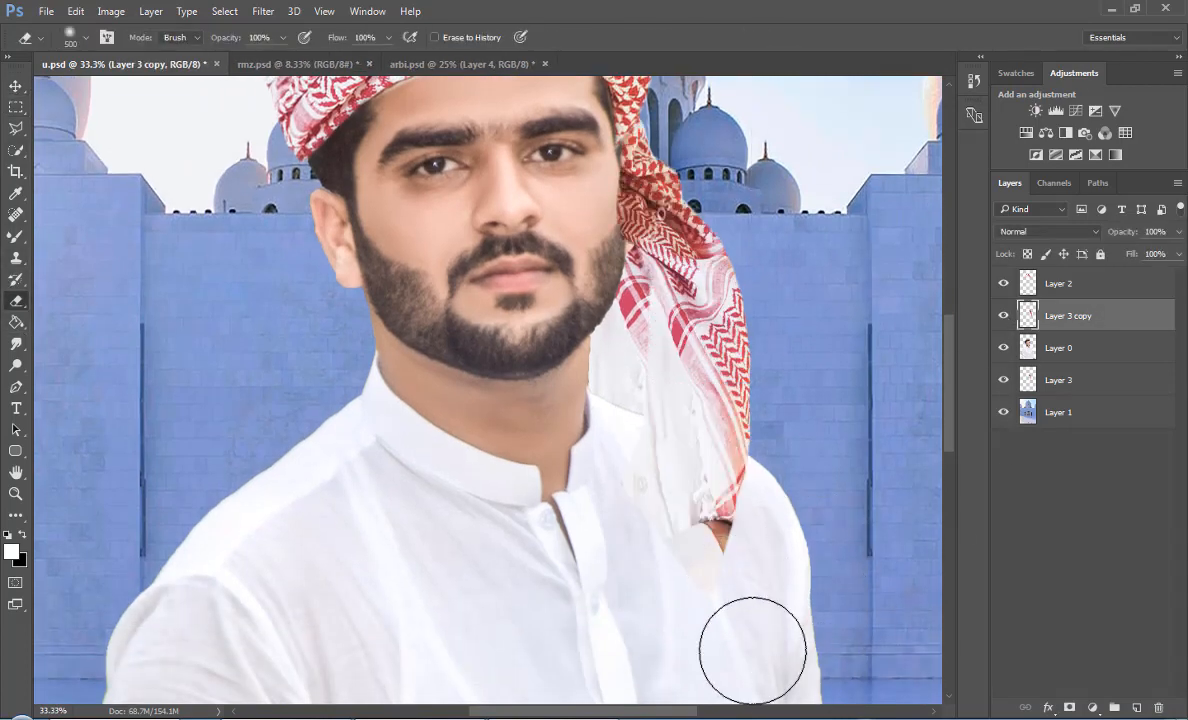
key("ctrl+plus")
key("bracketleft")
key("bracketleft")
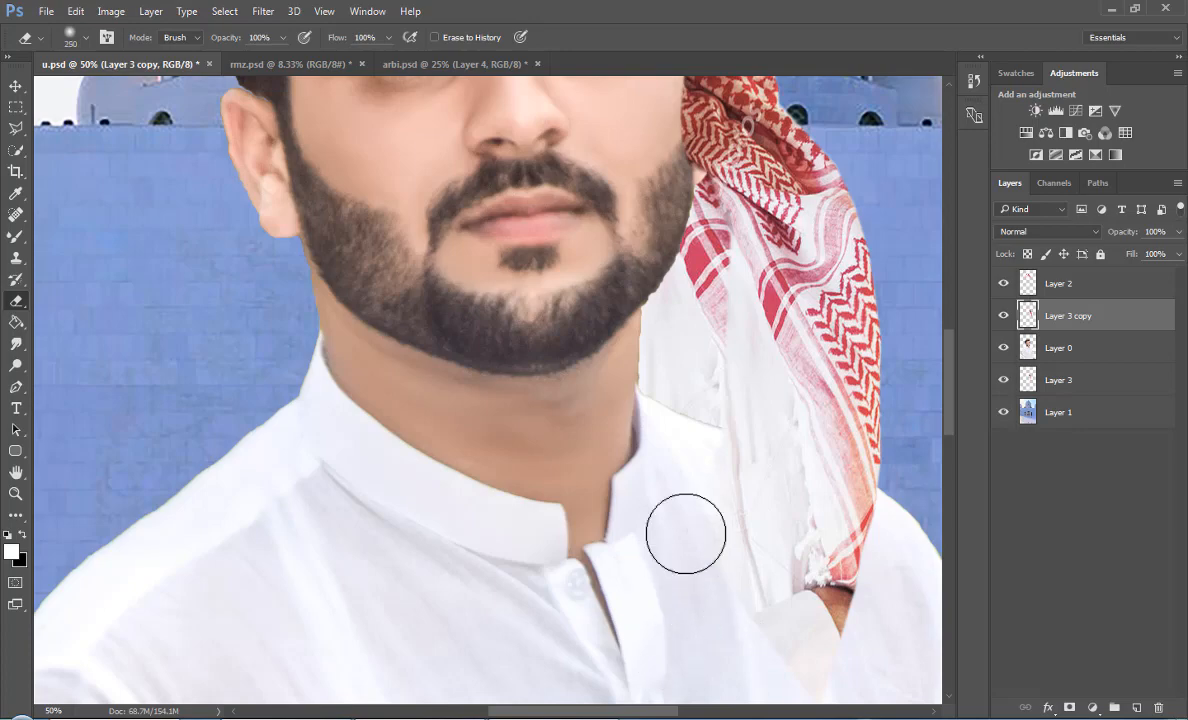
key("bracketleft")
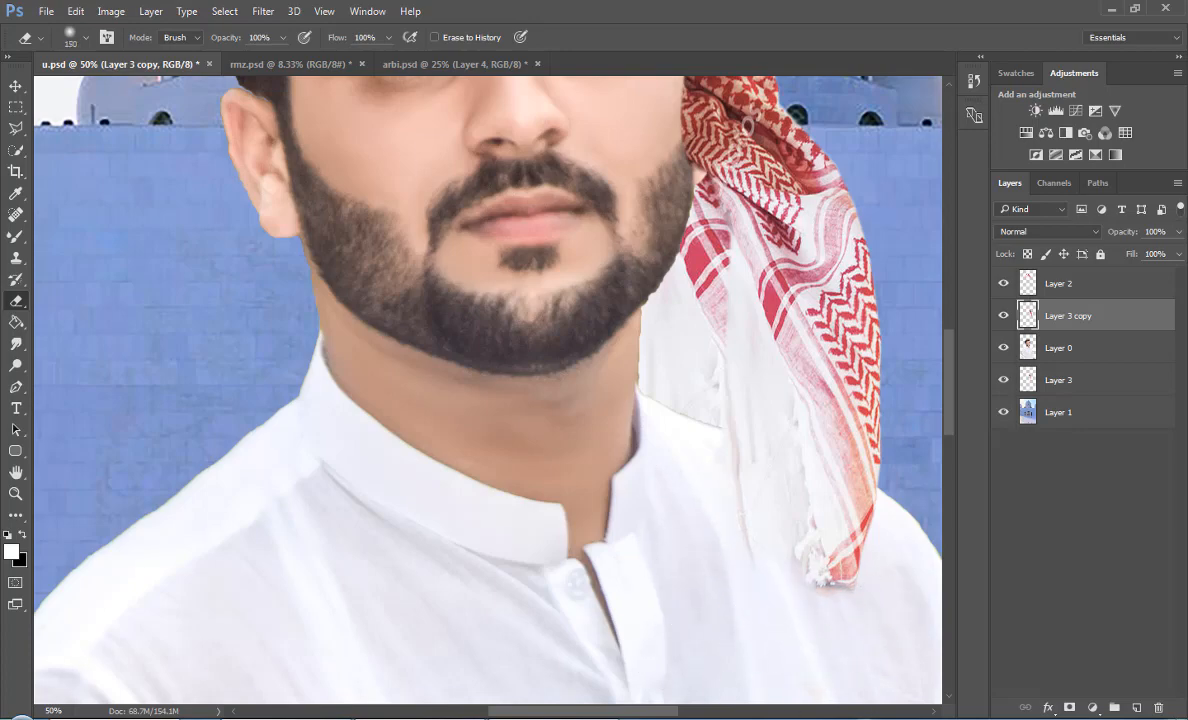
- Check the cleaned scarf end against the shirt and the whole composite, and save the u.psd document
key("ctrl+minus")
key("ctrl+minus")
key("ctrl+minus")
key("ctrl+minus")
key("ctrl+plus")
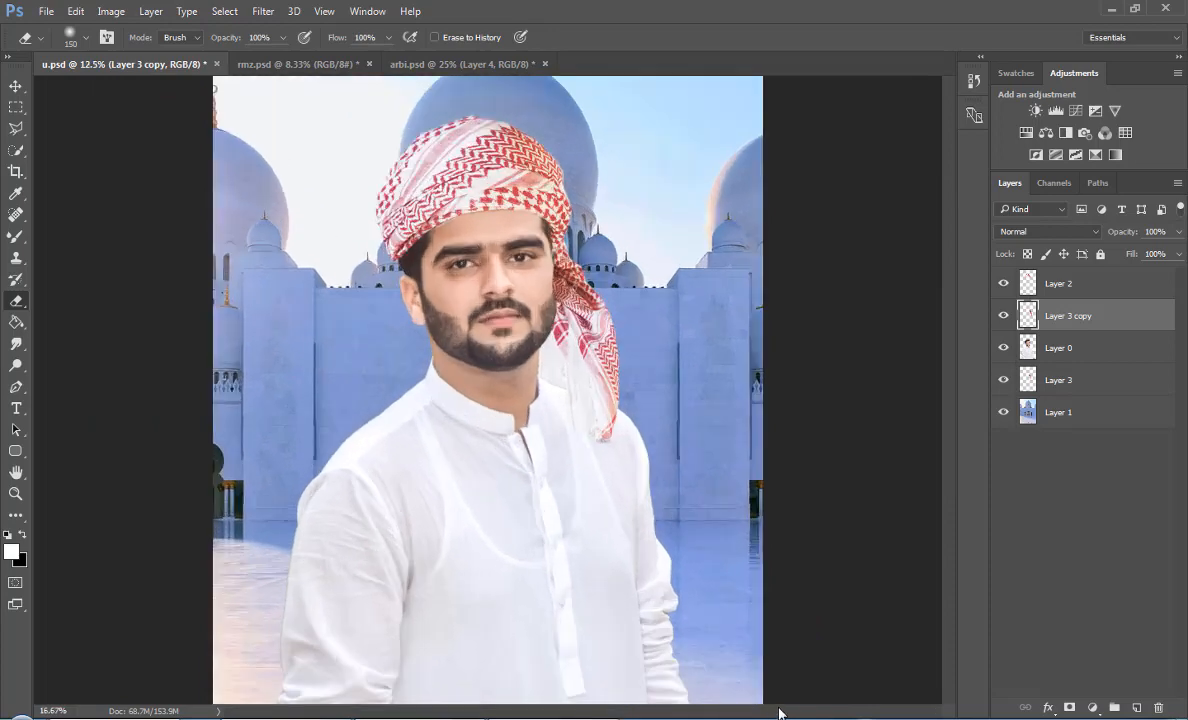
key("ctrl+plus")
key("ctrl+plus")
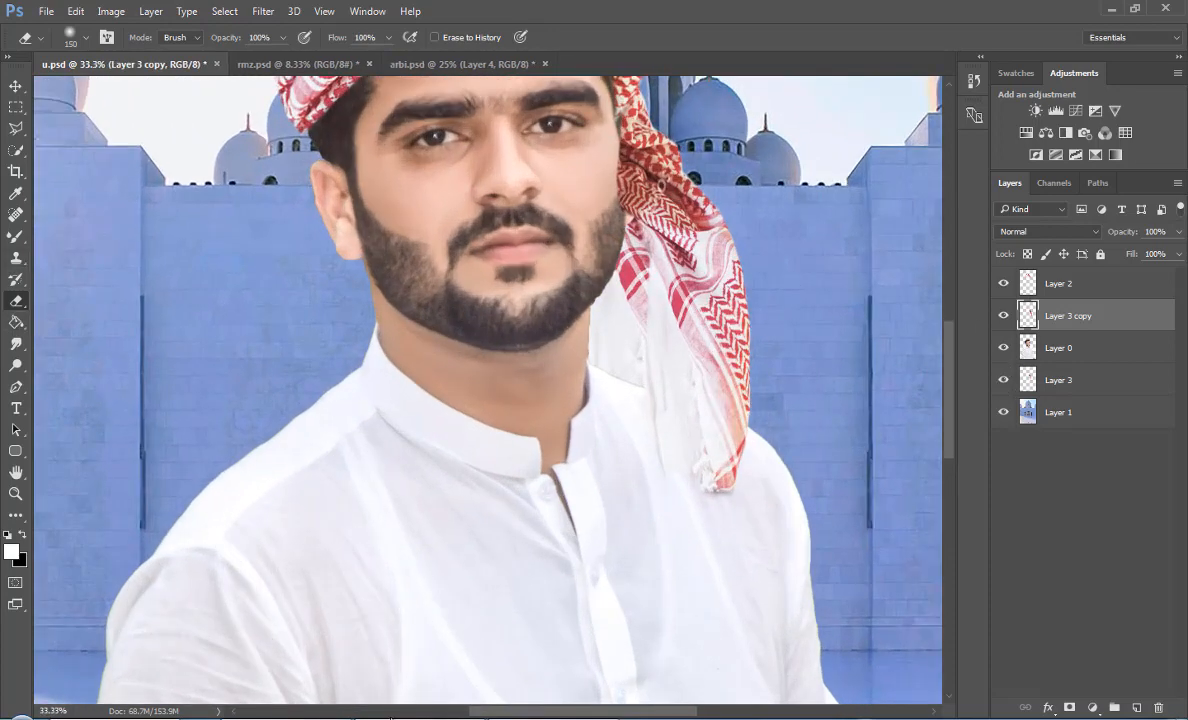
key("ctrl+minus")
key("ctrl+minus")
key("ctrl+minus")
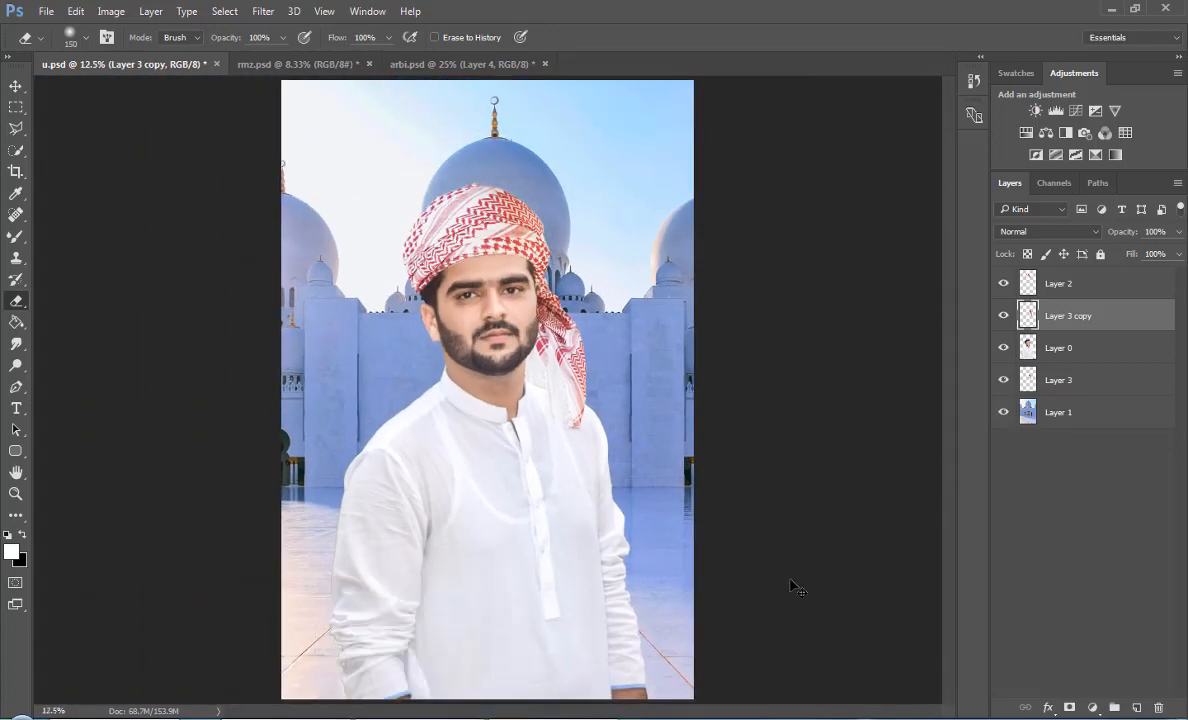
key("ctrl+s")
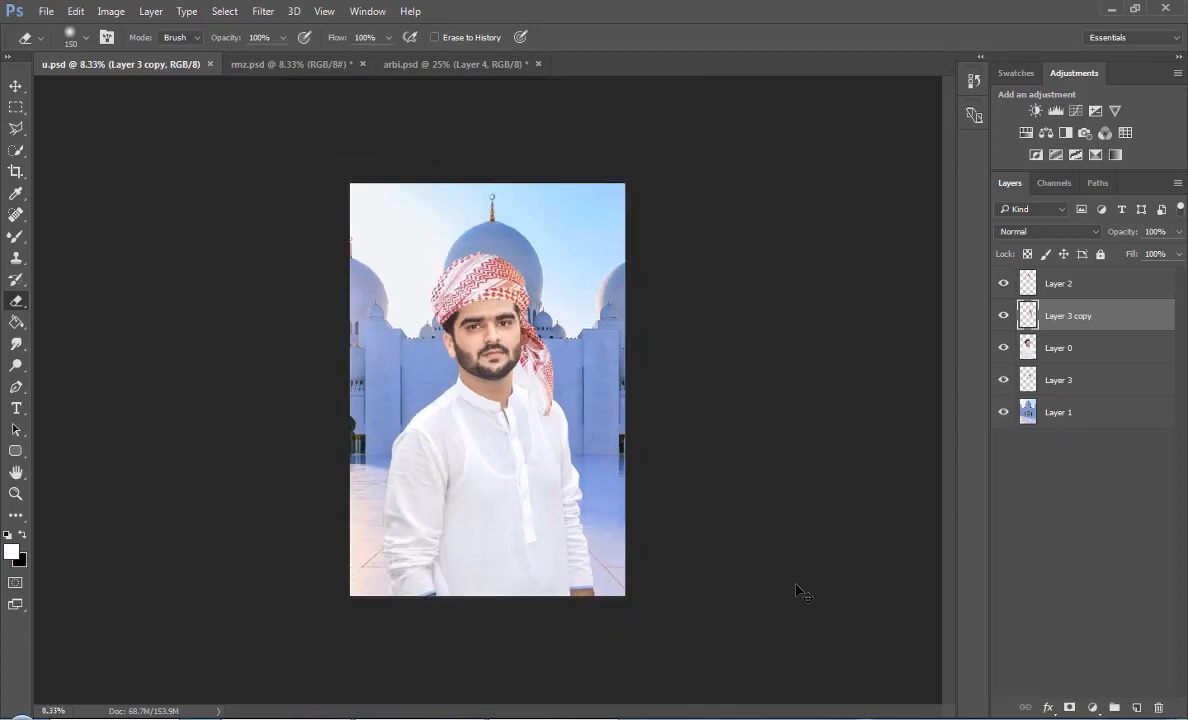
key("alt+bracketright")
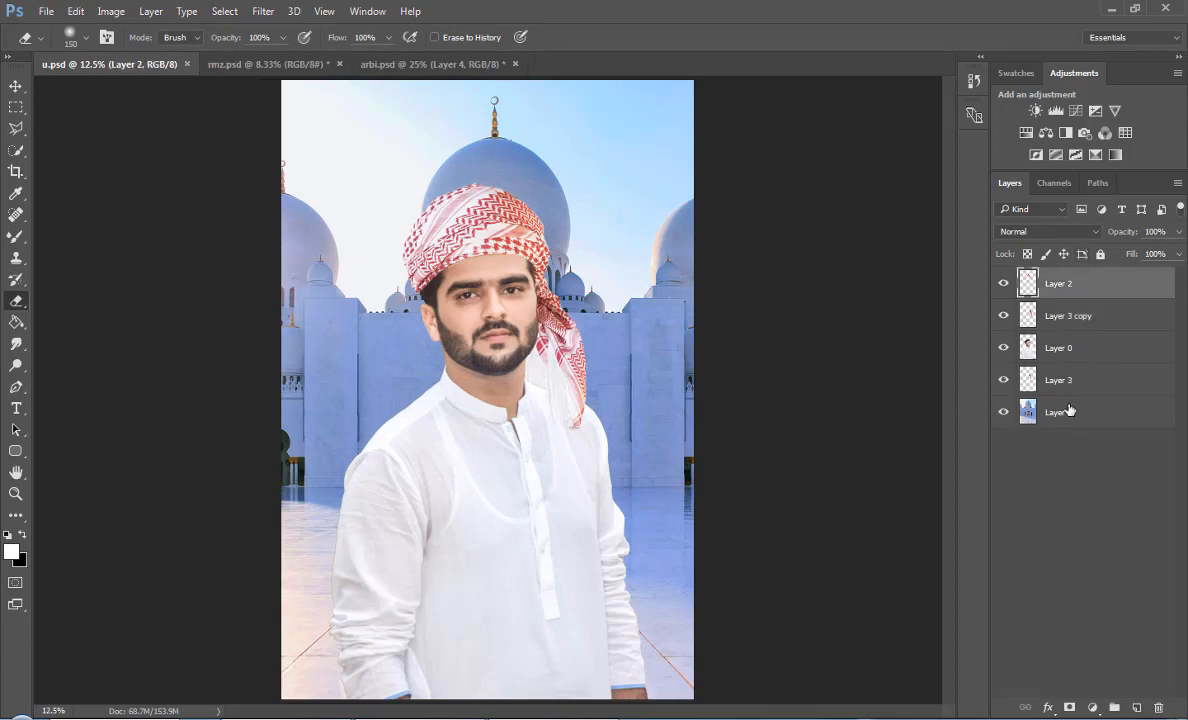
left_click(1067, 415, "shift")
right_click(1078, 413)
key("Escape")
key("ctrl+plus")
key("ctrl+plus")
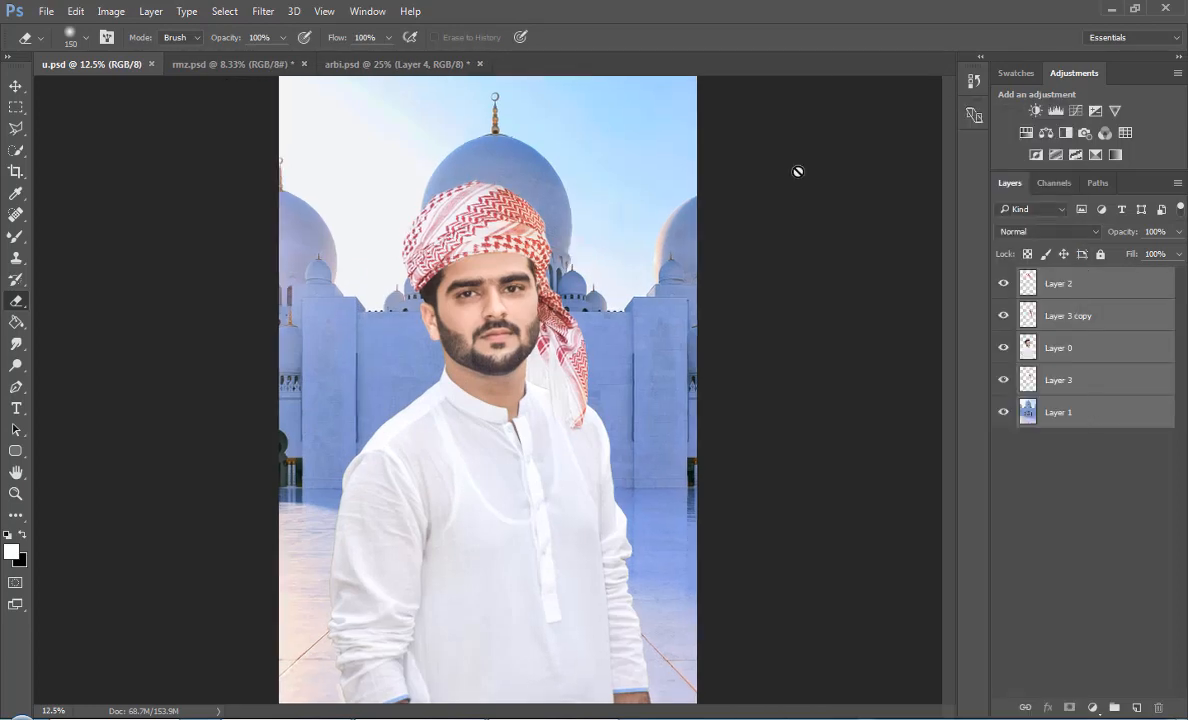
key("ctrl+minus")
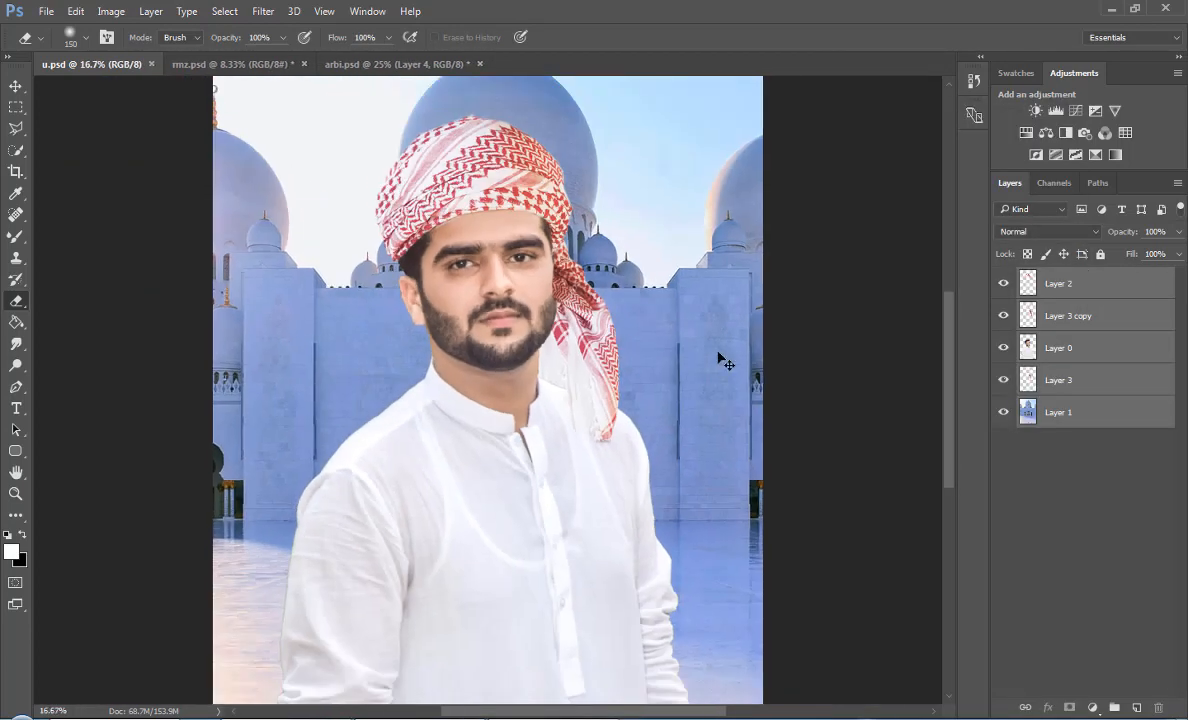
- Nudge the front scarf piece on Layer 3 copy slightly left so it sits closer to the face
key("ctrl+plus")
key("ctrl+plus")
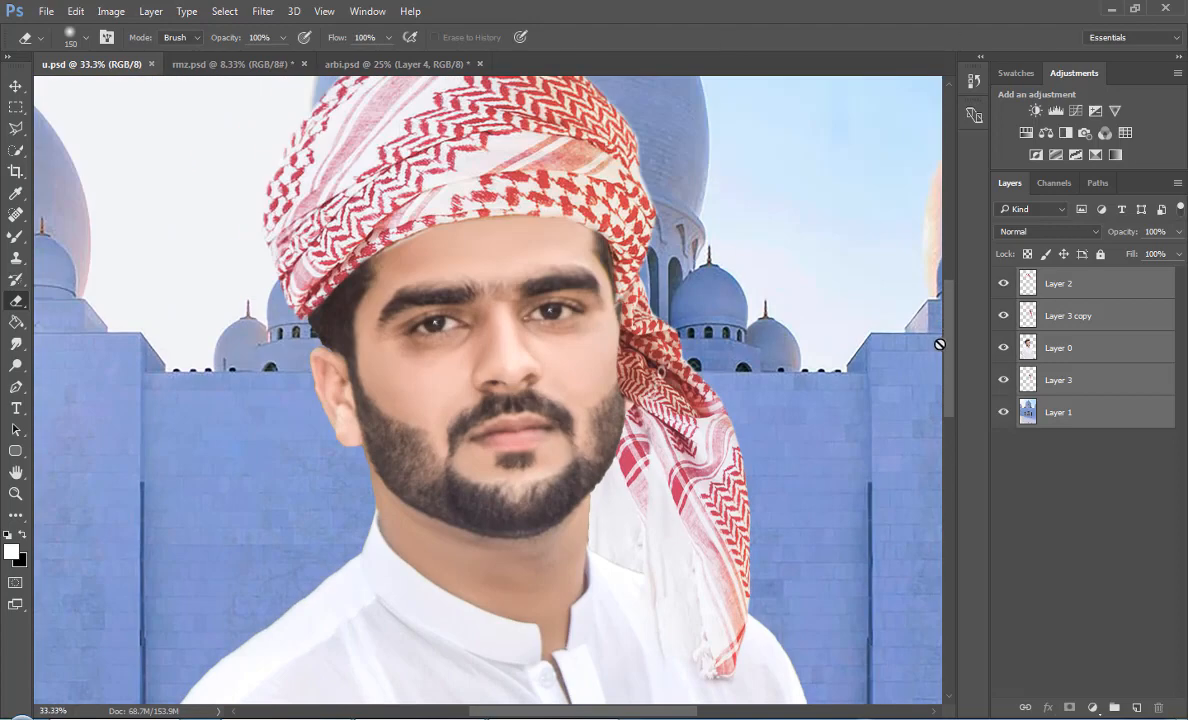
key("v")
left_click(1057, 350)
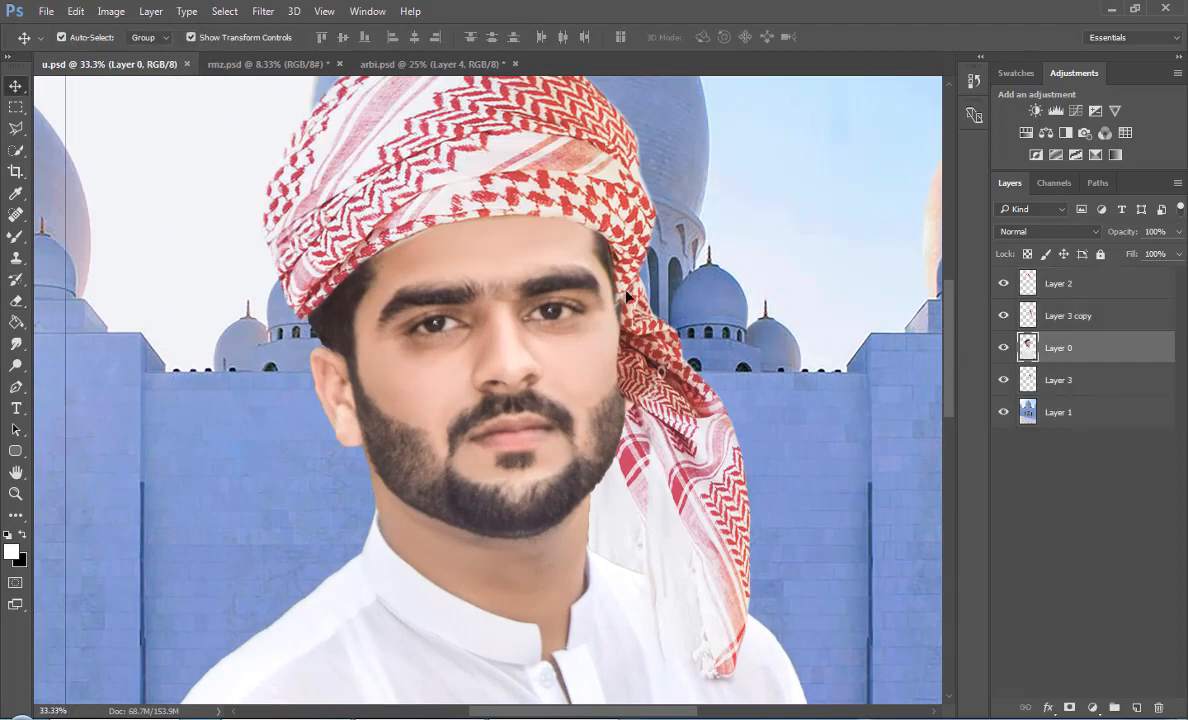
left_click(1060, 316)
key("Left")
key("Left")
key("Left")
key("Left")
key("Left")
key("Left")
key("Left")
key("Left")
key("Left")
key("Left")
key("Left")
key("Left")
key("Right")
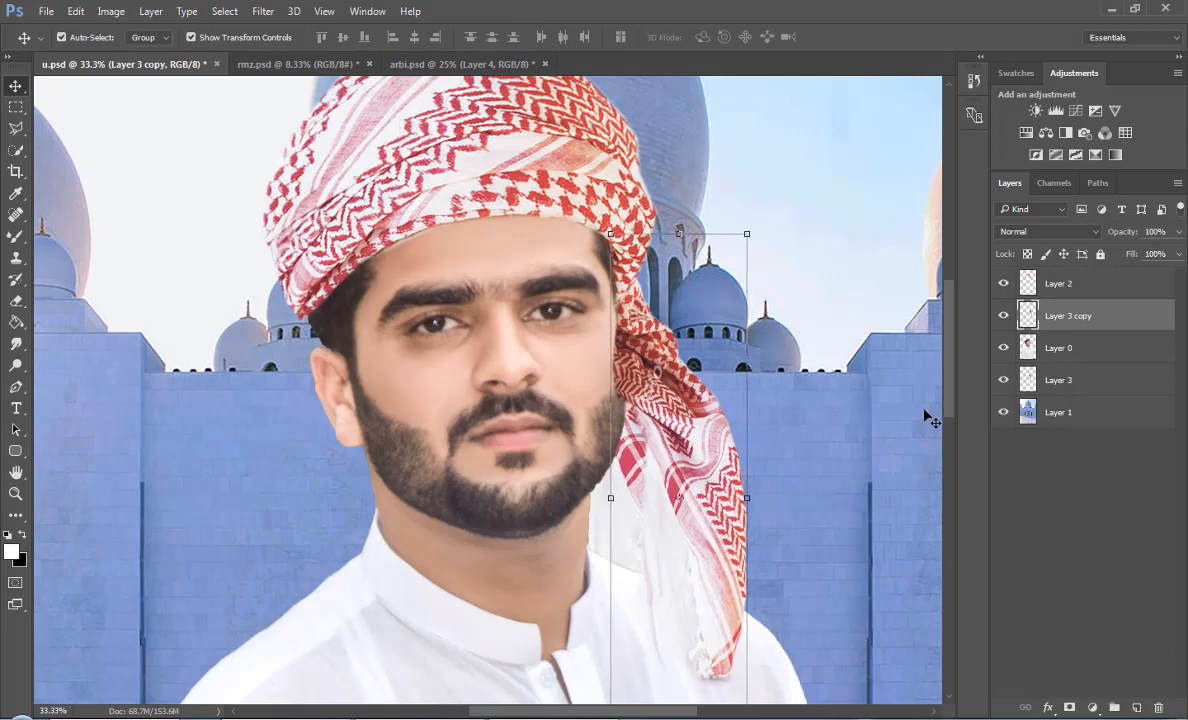
- Save u.psd with the shifted scarf piece after reviewing the full composition
key("ctrl+minus")
key("ctrl+minus")
key("m")
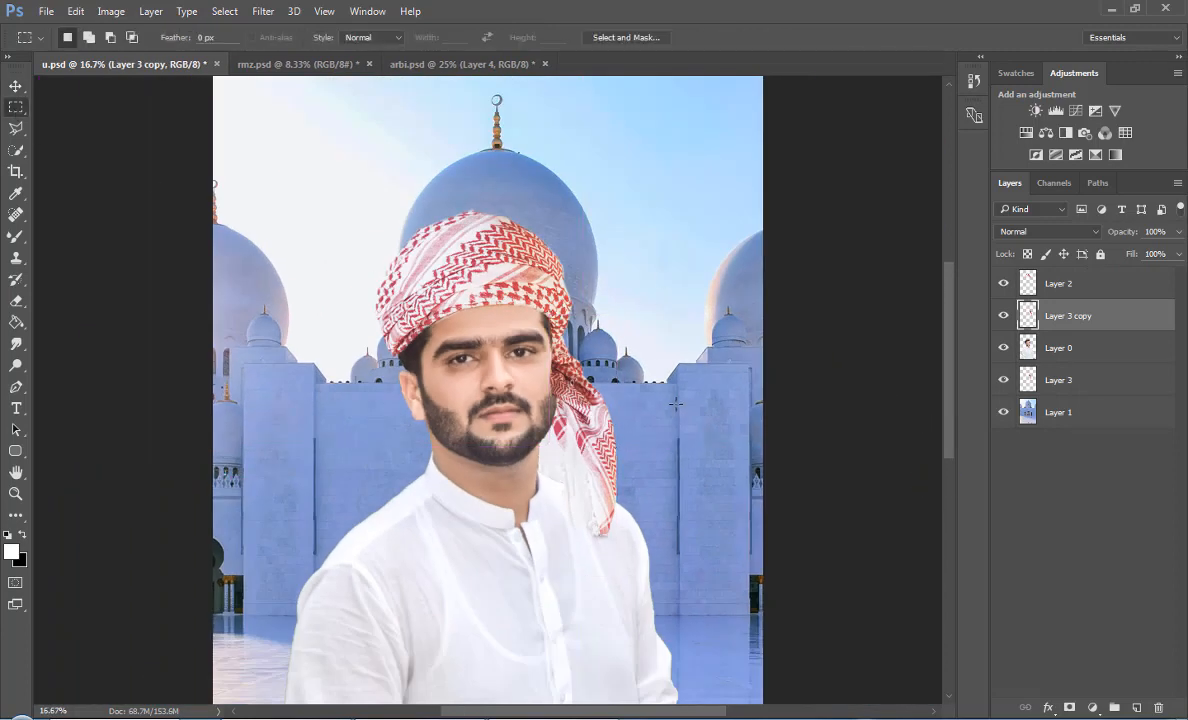
left_click(11, 88)
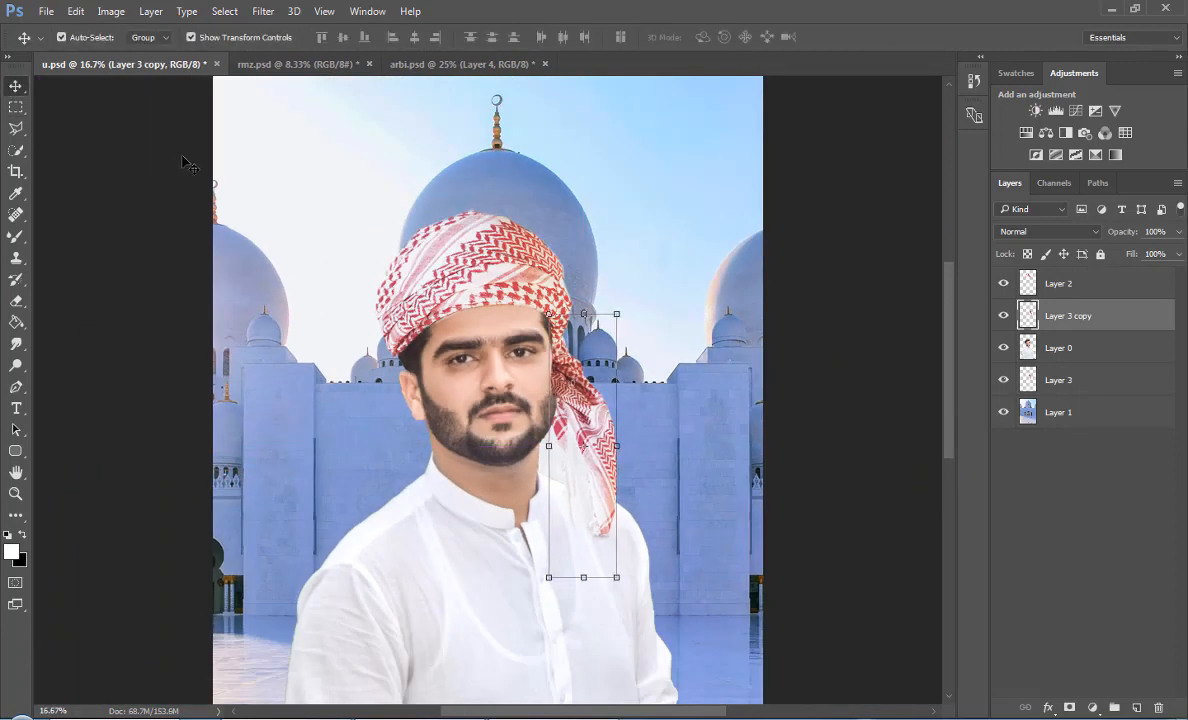
left_click(15, 115)
key("ctrl+minus")
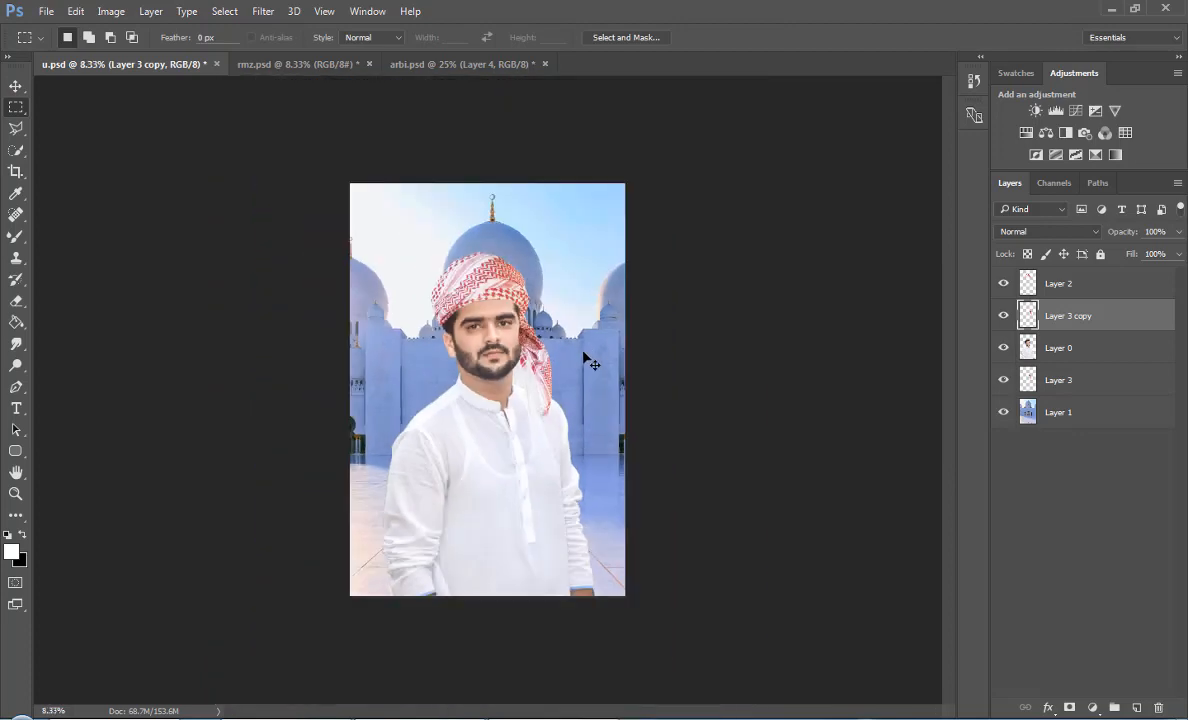
key("ctrl+plus")
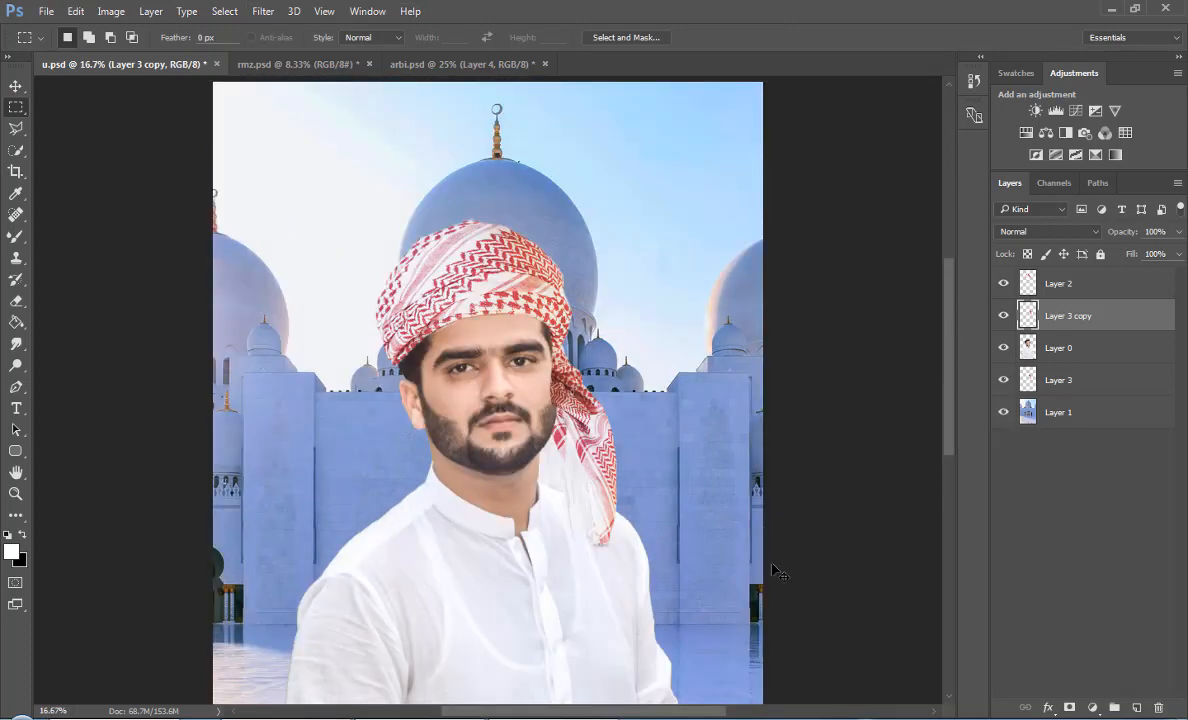
key("ctrl+s")
- Erase the scarf edge overlapping the man's cheek on Layer 3 copy with a soft 100 px eraser
key("ctrl+plus")
key("ctrl+plus")
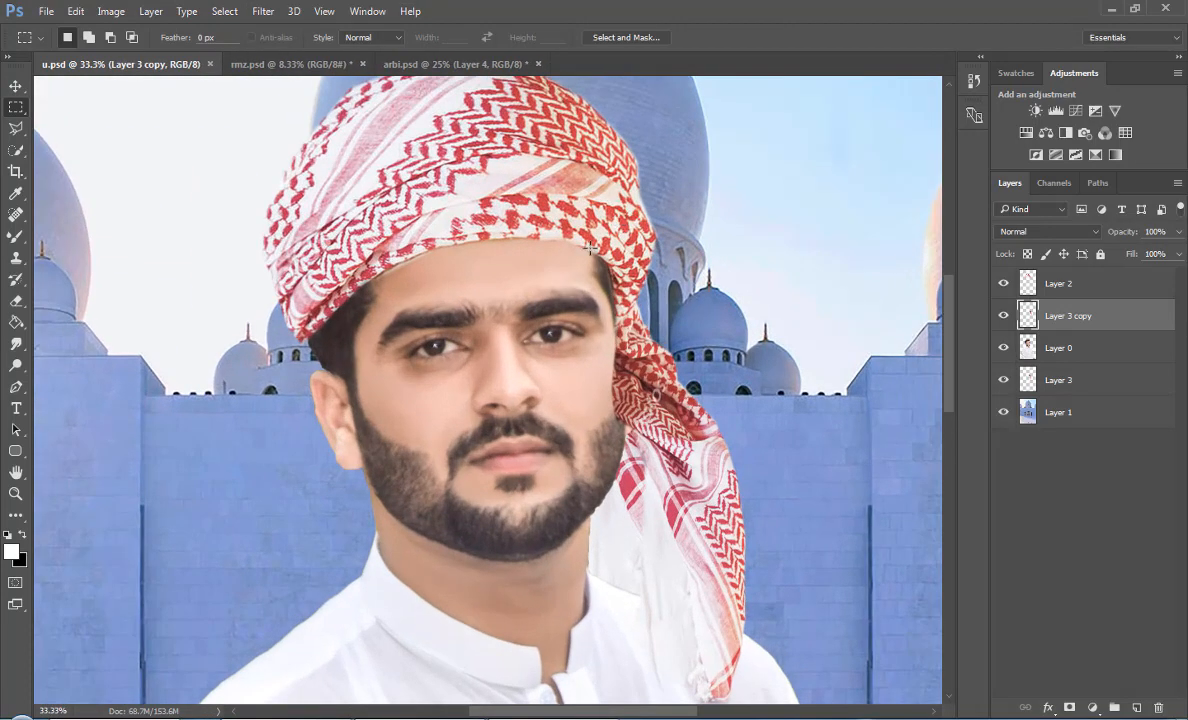
left_click(15, 300)
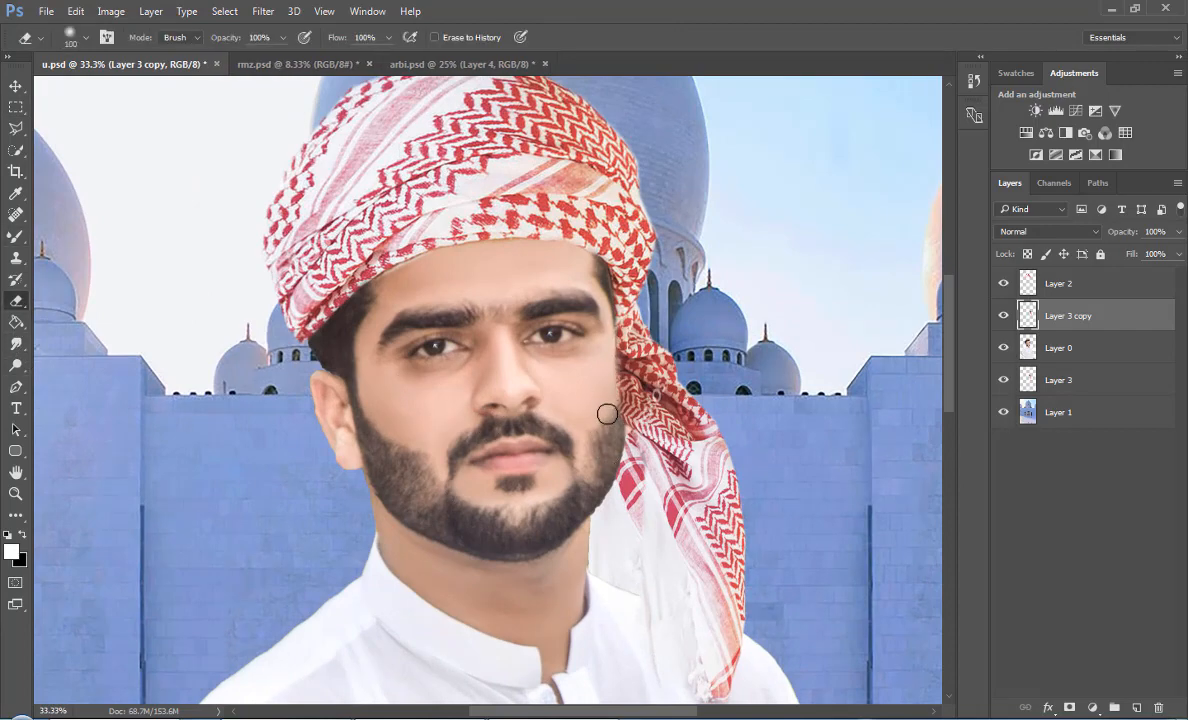
key("ctrl+plus")
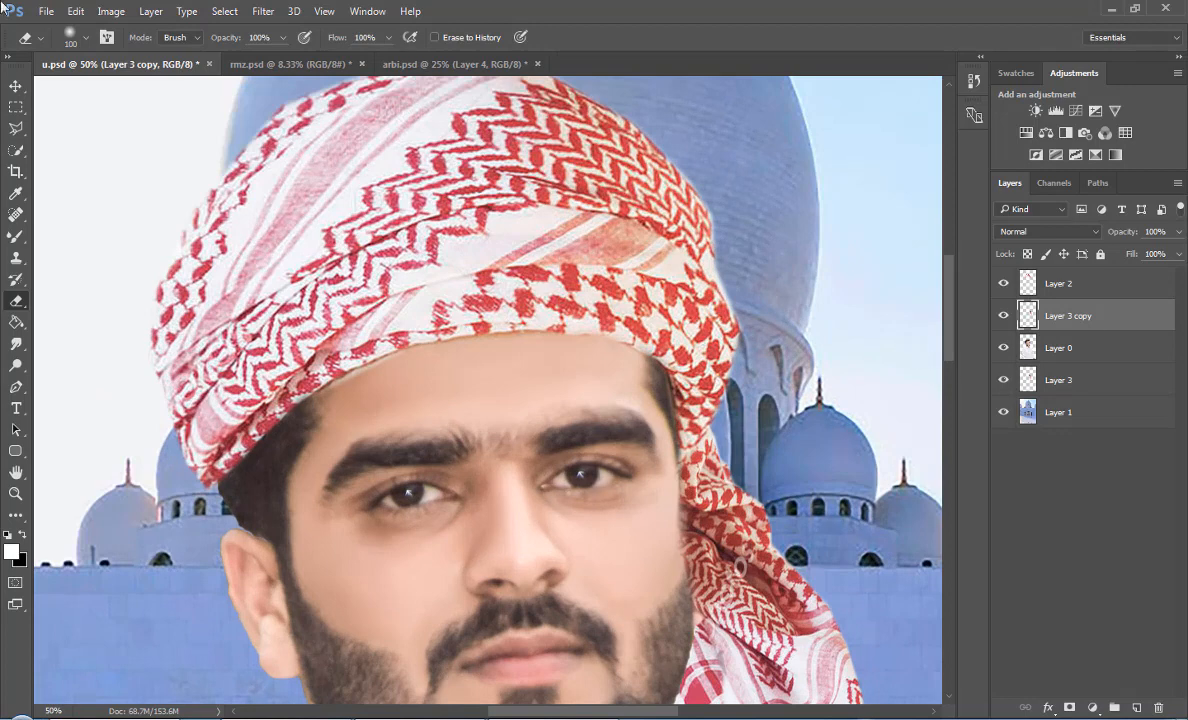
- Lasso the forehead along the wrap's lower edge on Layer 2, clear the stray pixels inside it, and save the document
left_click(15, 86)
left_click(200, 400)
left_click(15, 128)
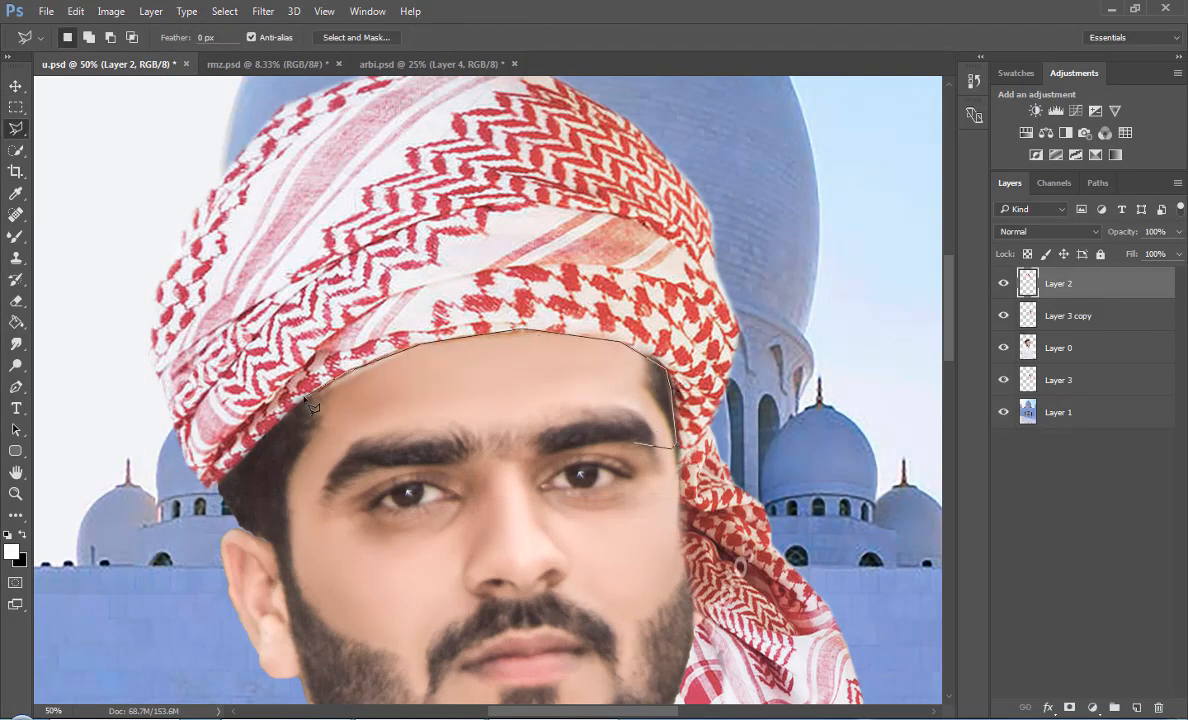
double_click(505, 491)
key("ctrl+minus")
key("ctrl+minus")
key("ctrl+minus")
key("ctrl+minus")
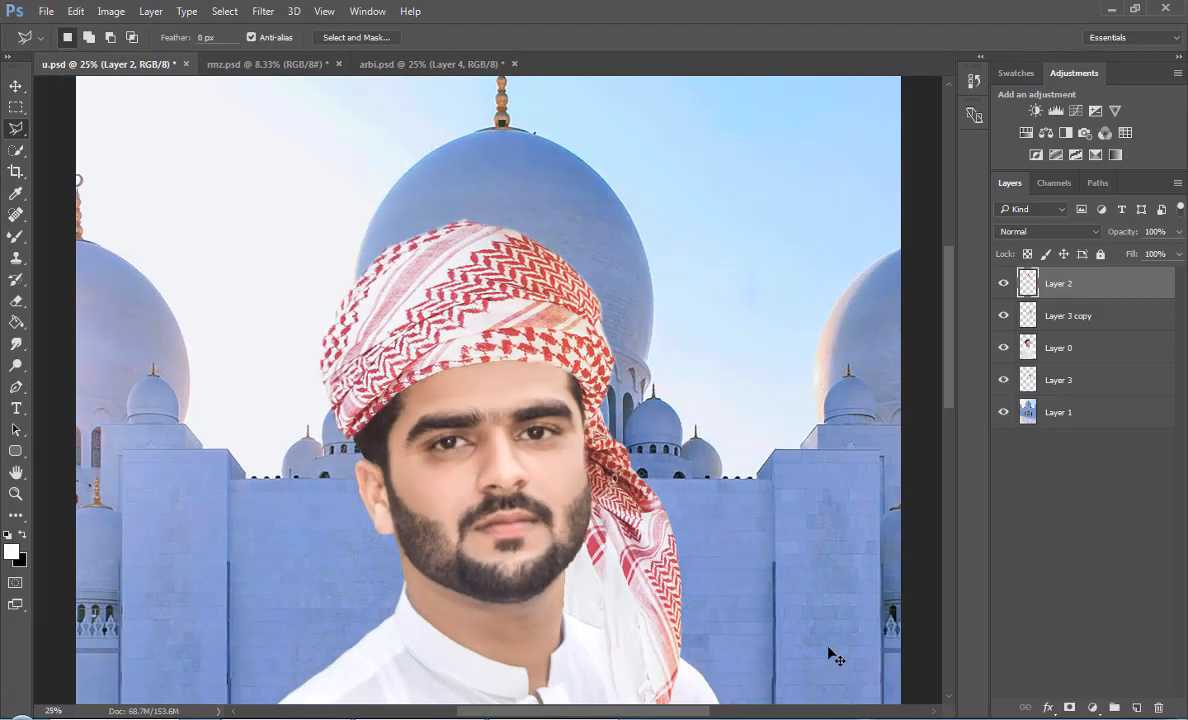
key("ctrl+plus")
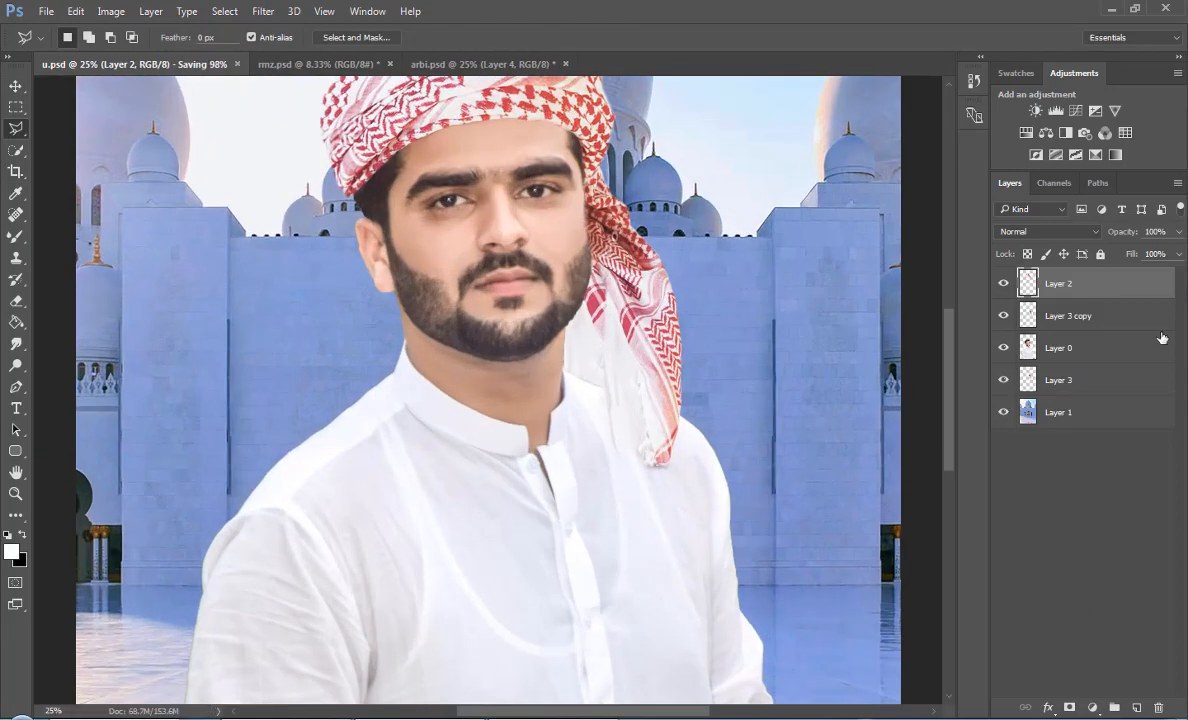
- Flatten the composite's layers into a single background image
left_click(1072, 414, "ctrl")
right_click(1074, 416)
left_click(816, 592)
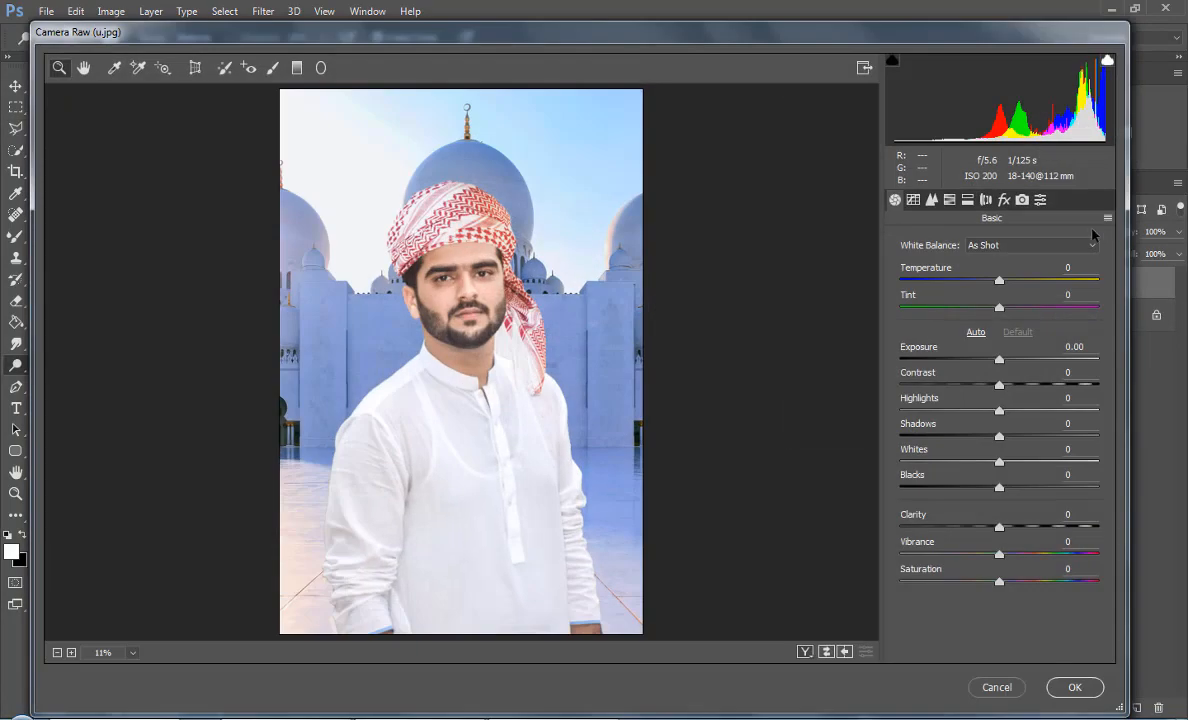
- Load the ramzan hd filter.xmp settings from the Desktop into the Camera Raw filter and apply them to the image
left_click(1040, 200)
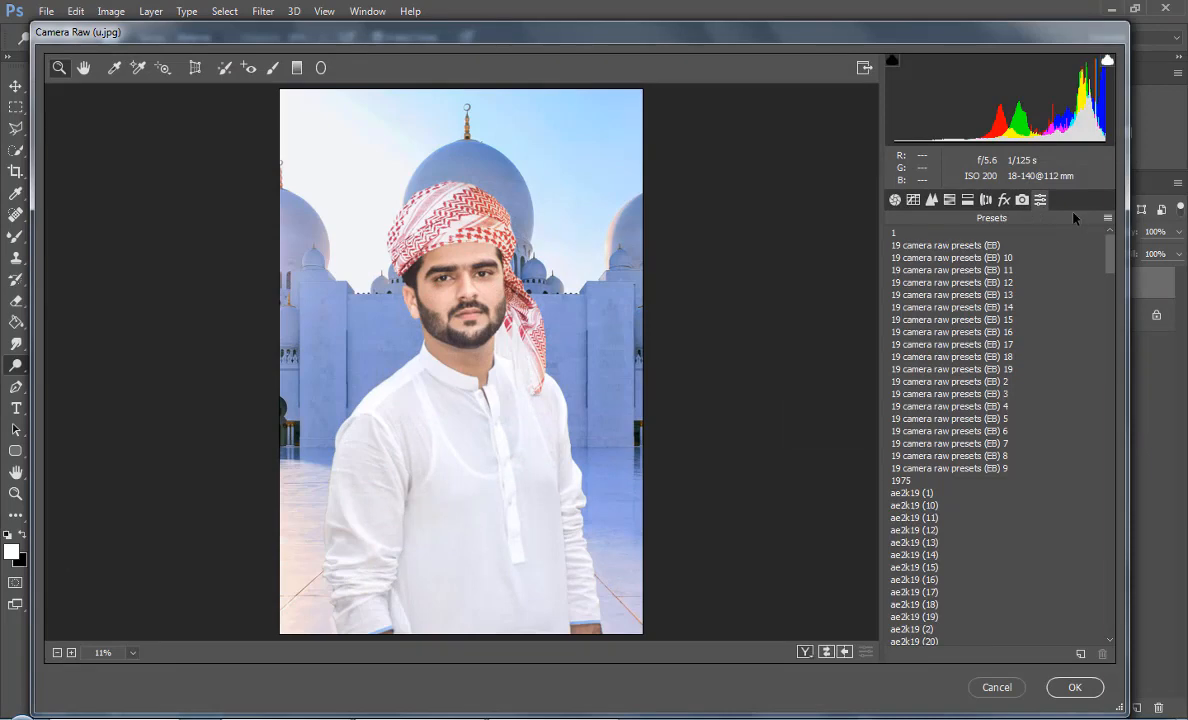
left_click(1108, 218)
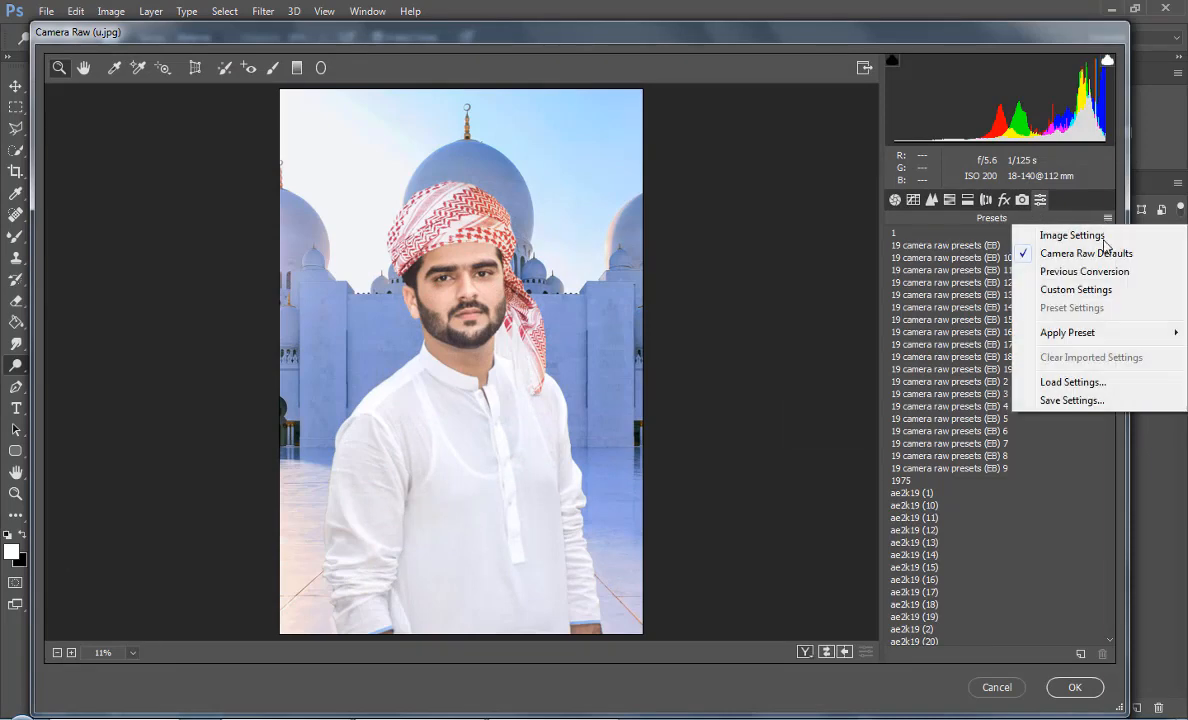
left_click(1074, 383)
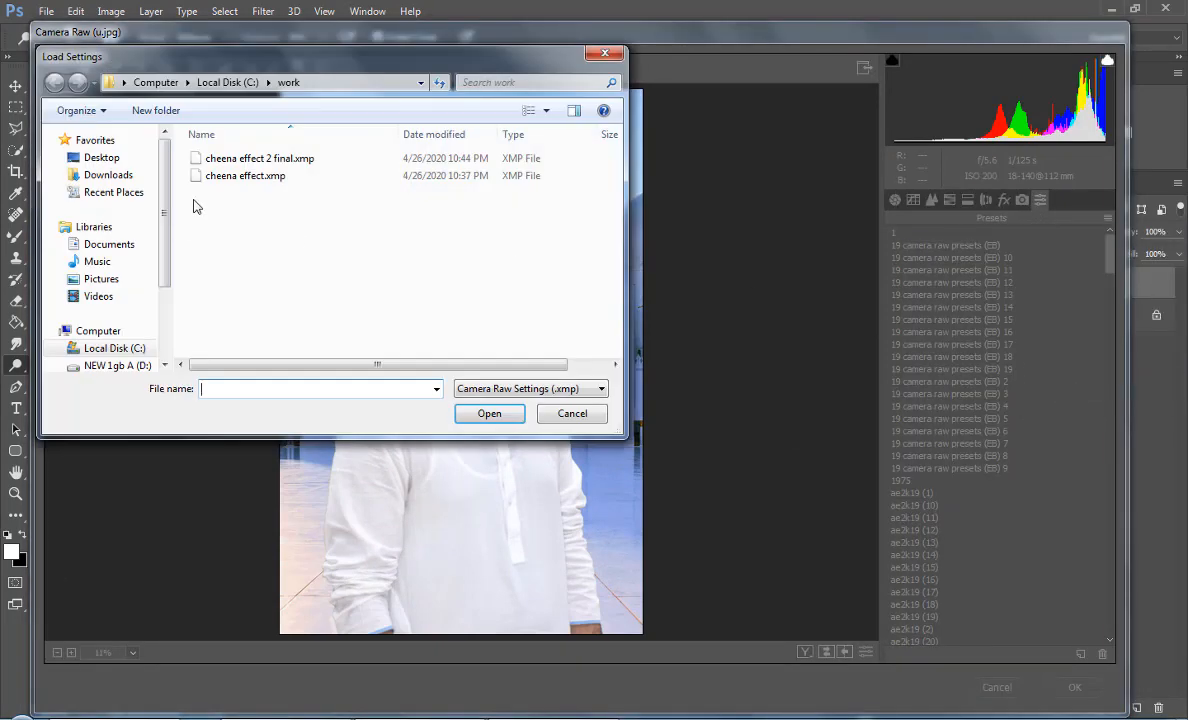
left_click_drag(474, 70, 999, 256)
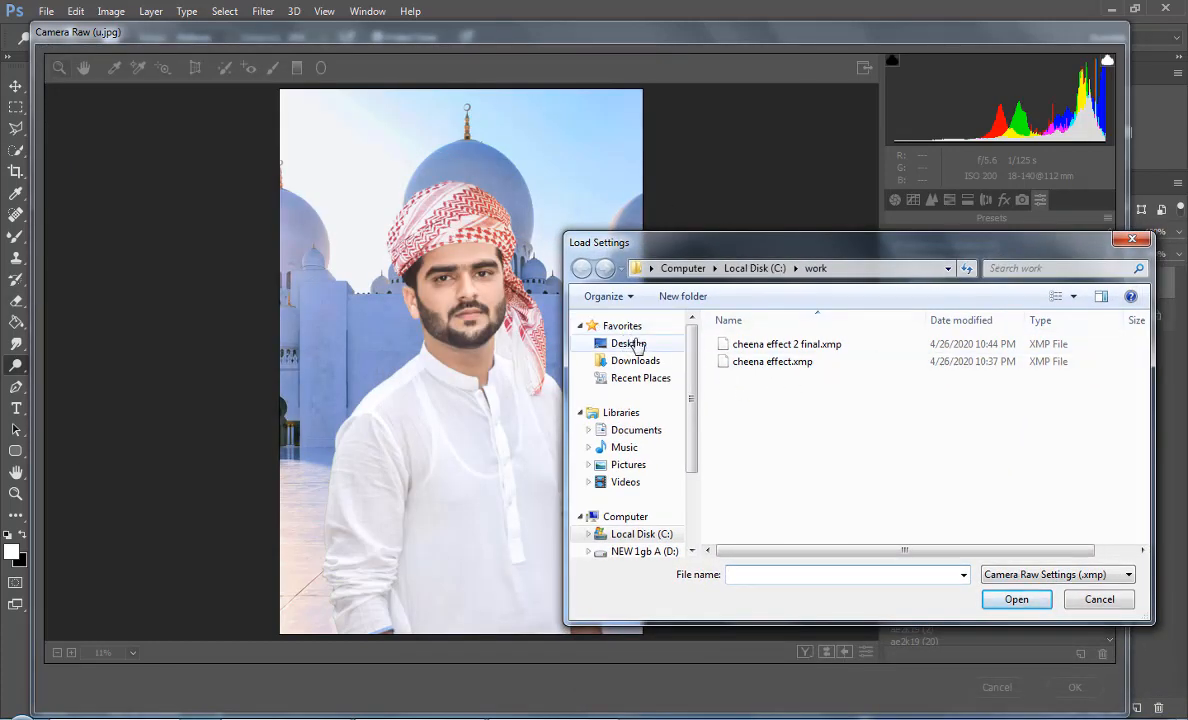
left_click(637, 345)
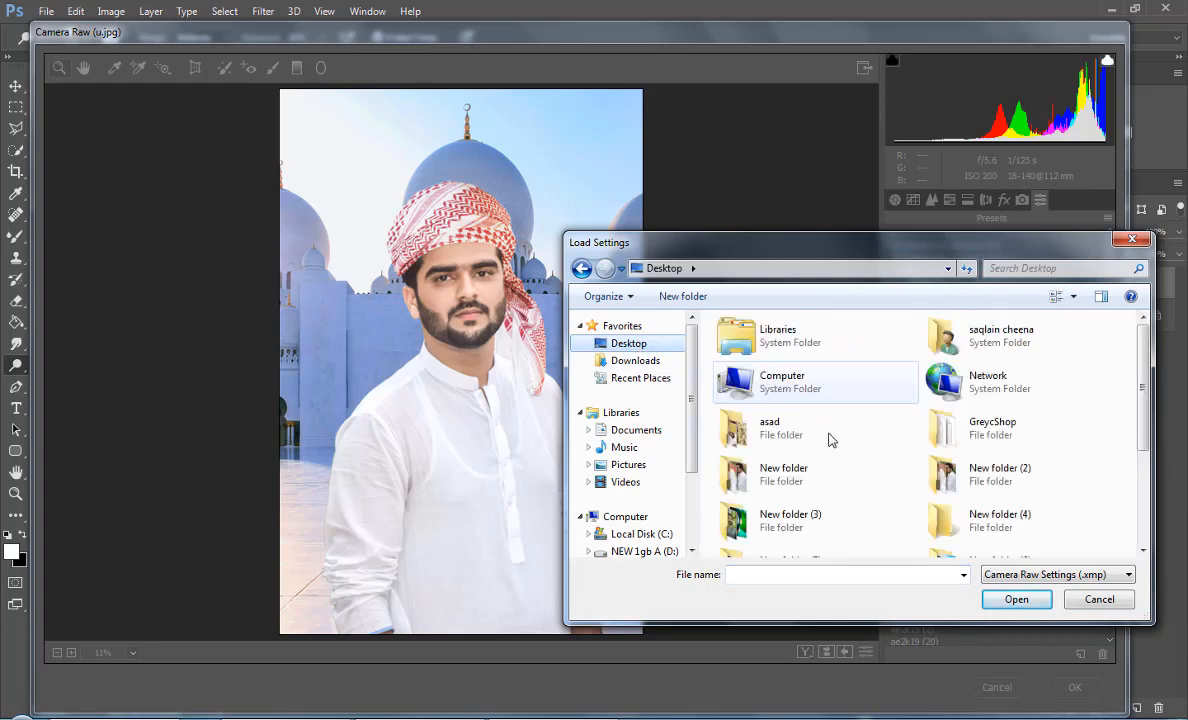
left_click_drag(1148, 416, 1150, 498)
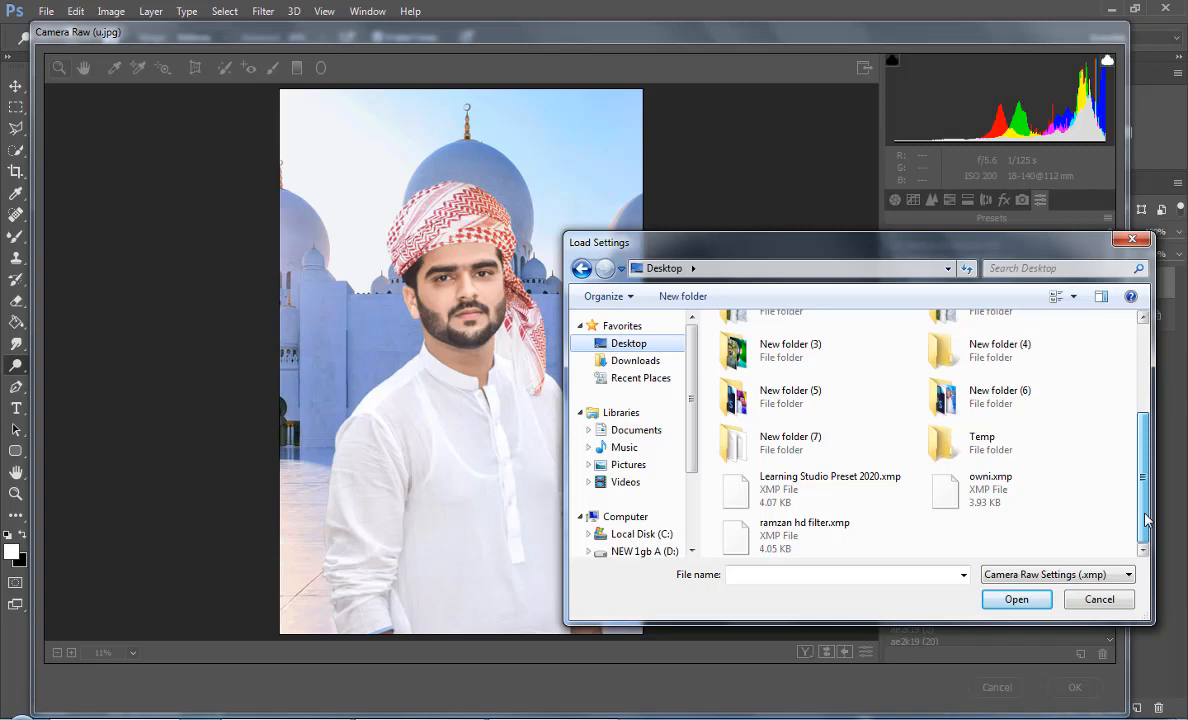
left_click(913, 548)
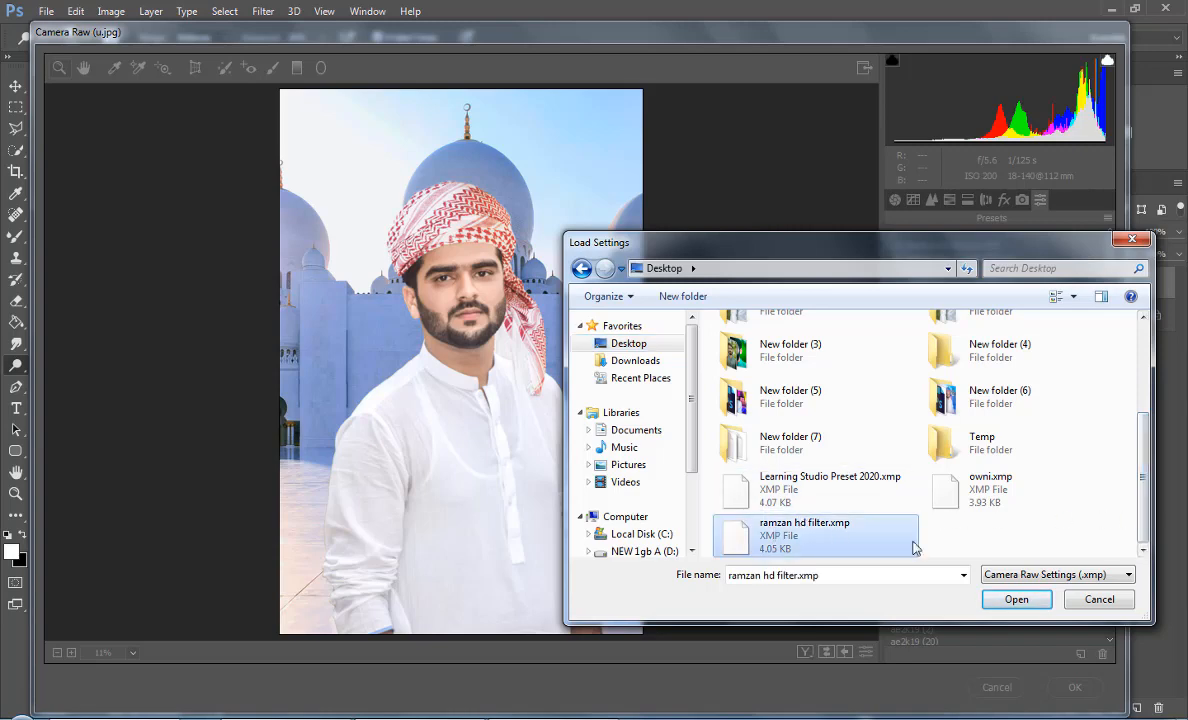
left_click(1016, 599)
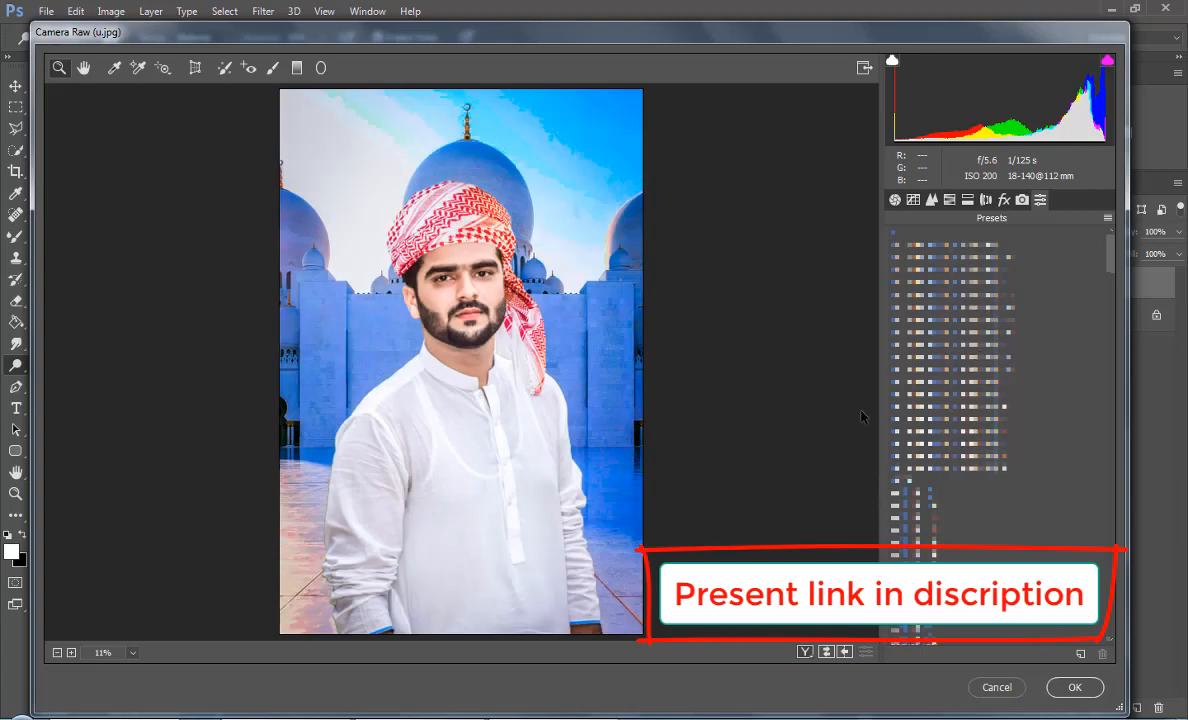
left_click(1075, 688)
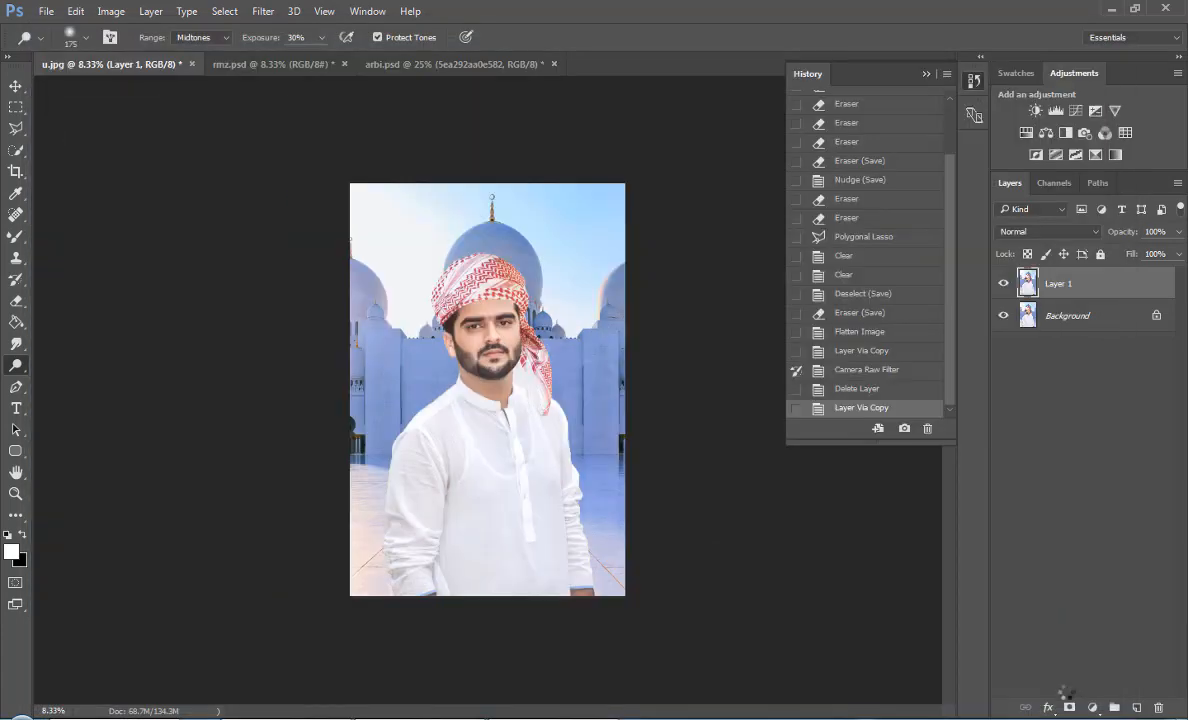